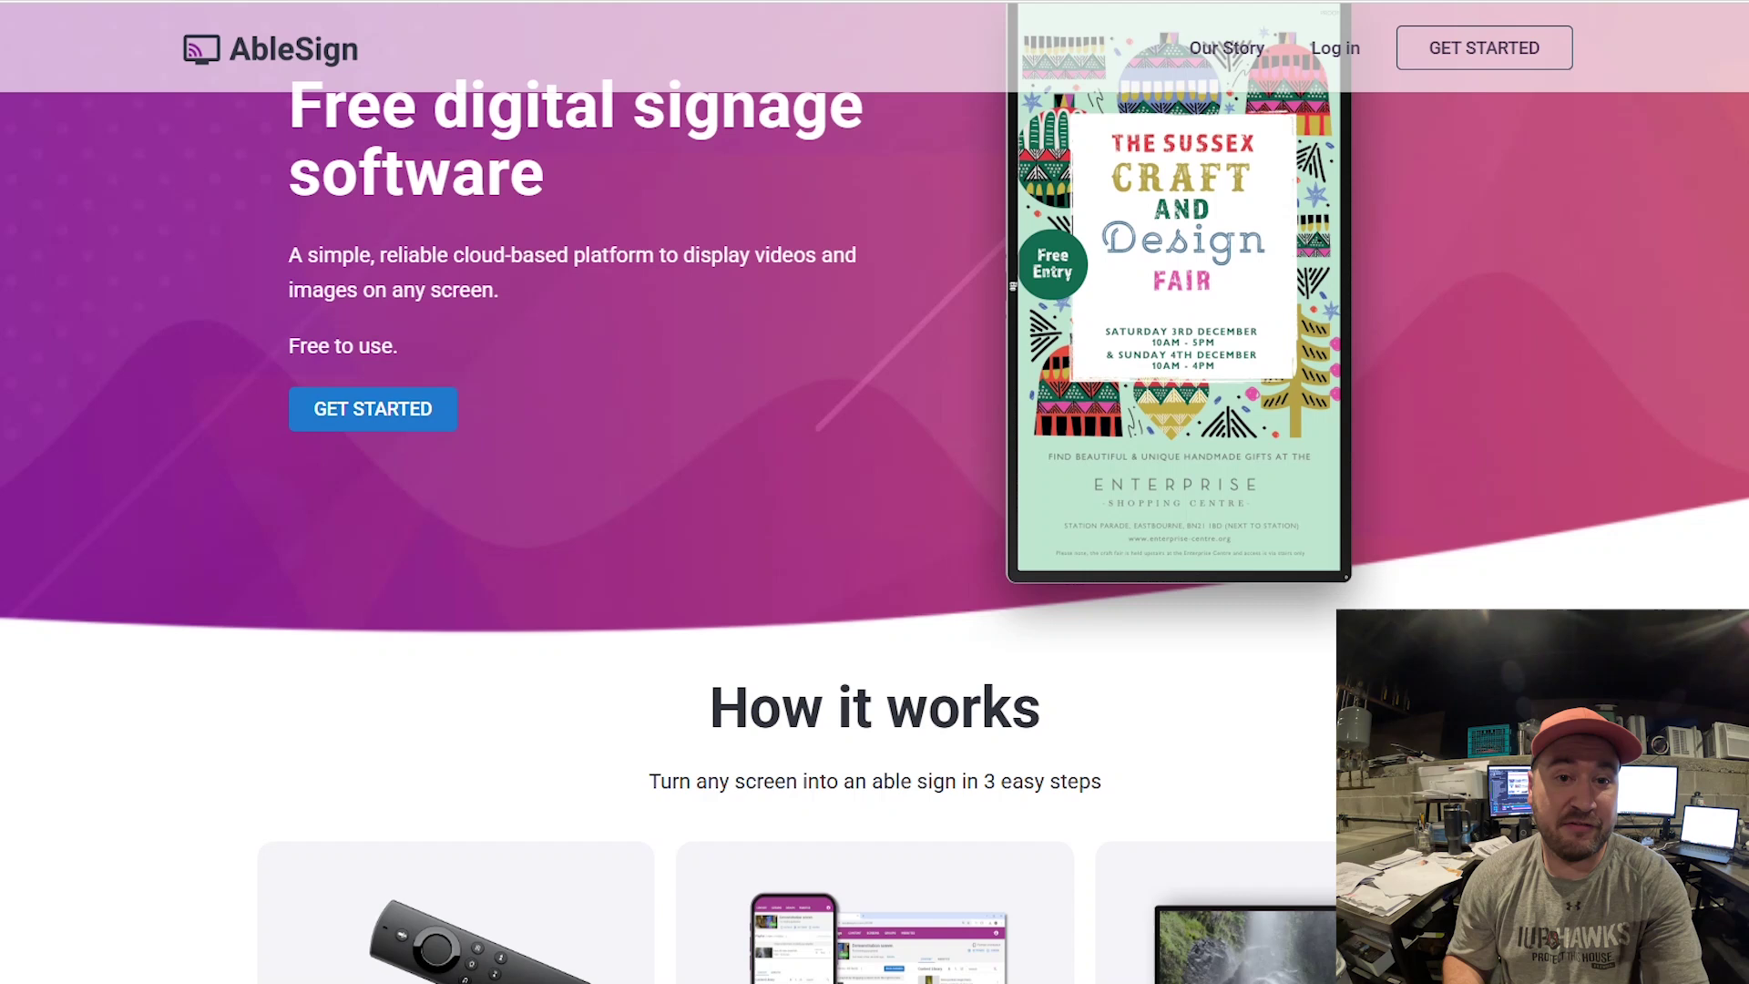
Scroll down through the AbleSign homepage features and testimonials
scroll(875, 492, "down", 2)
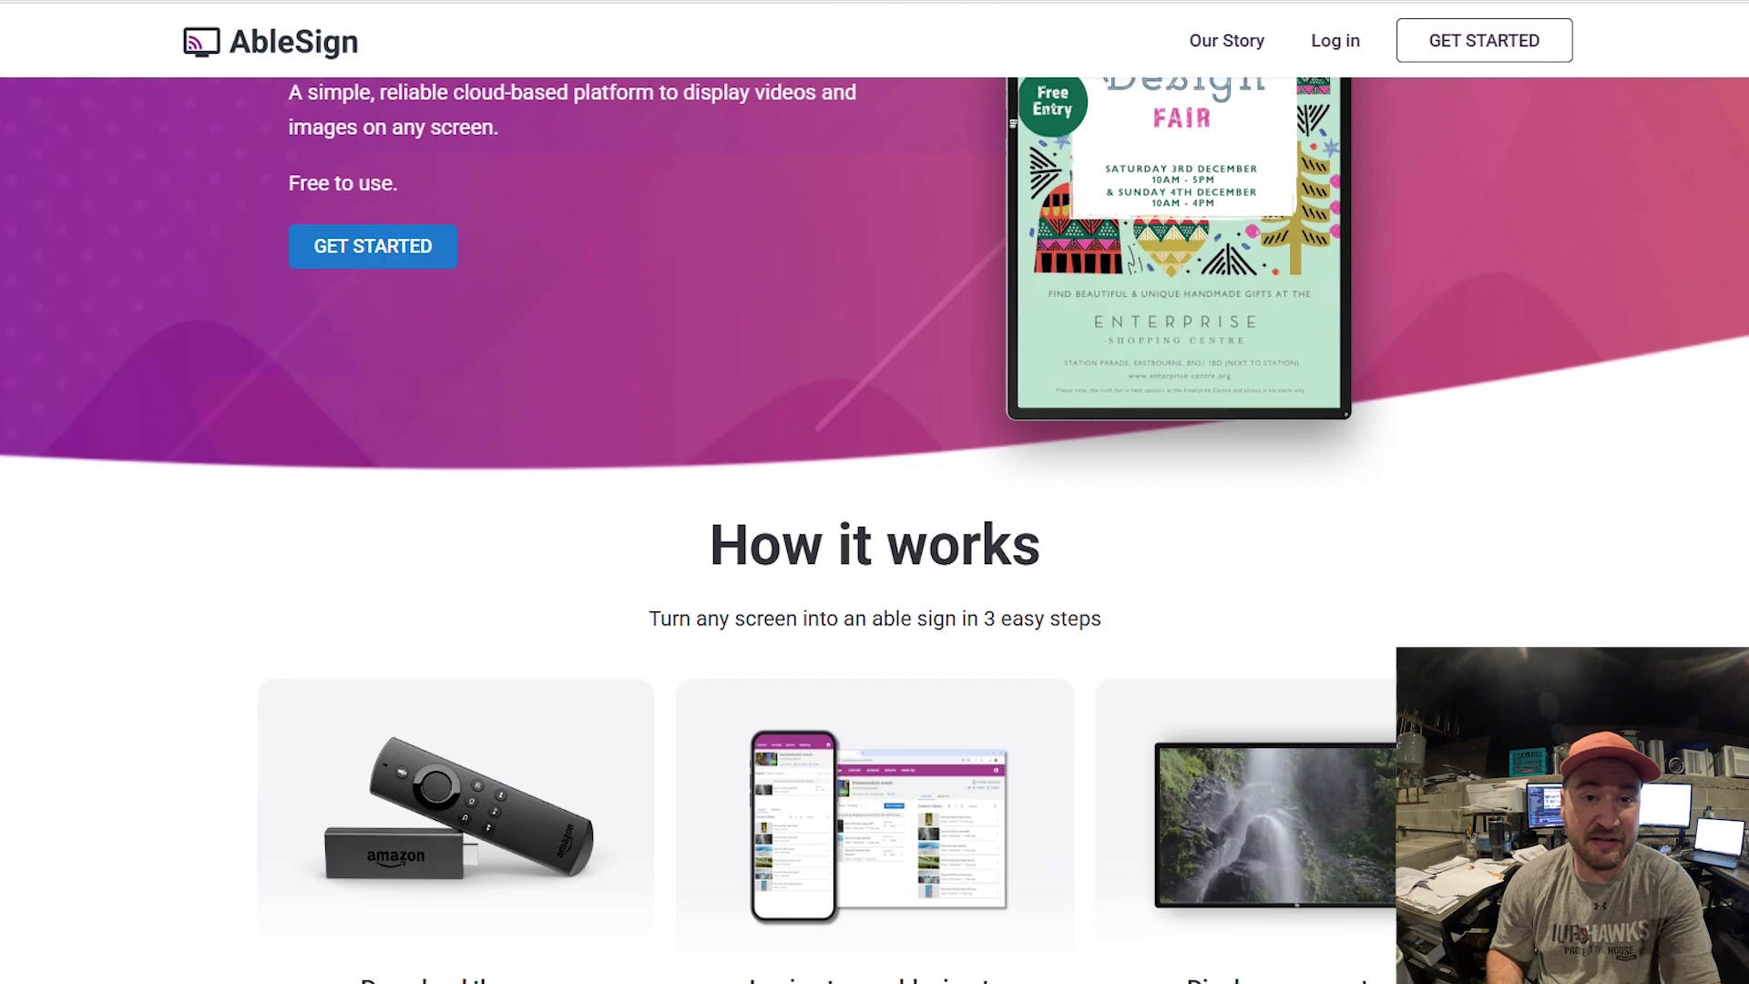
scroll(875, 492, "down", 2)
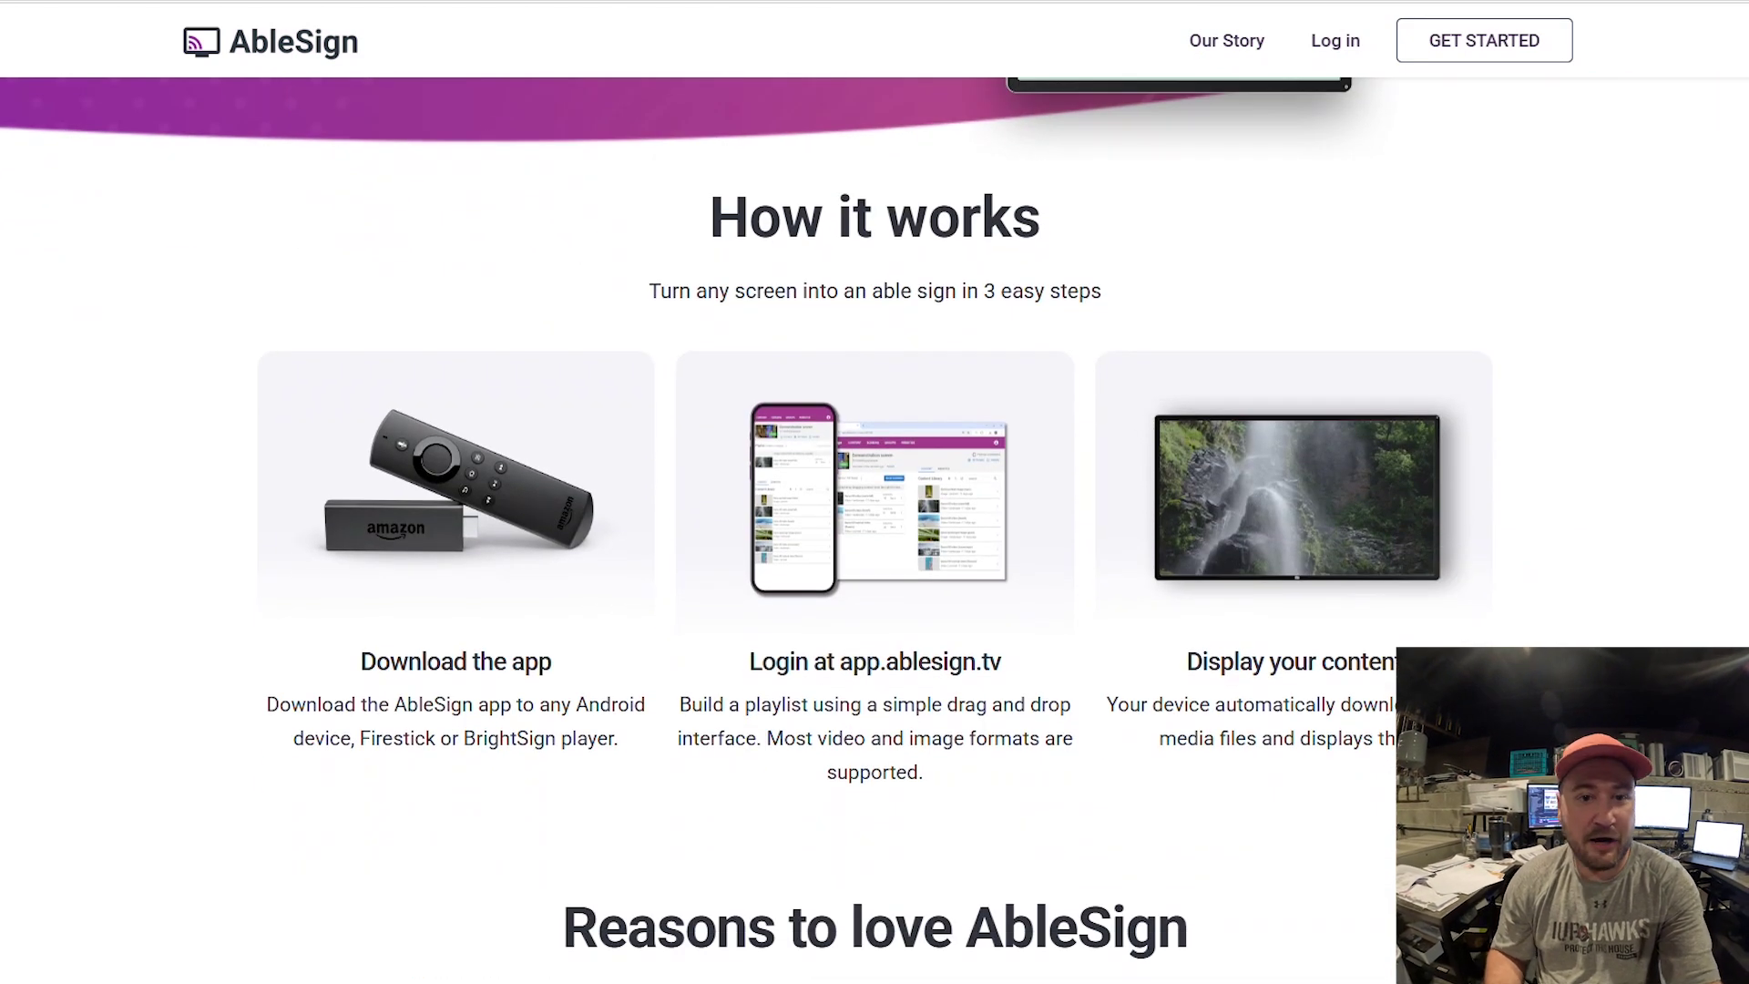
scroll(874, 492, "down", 7)
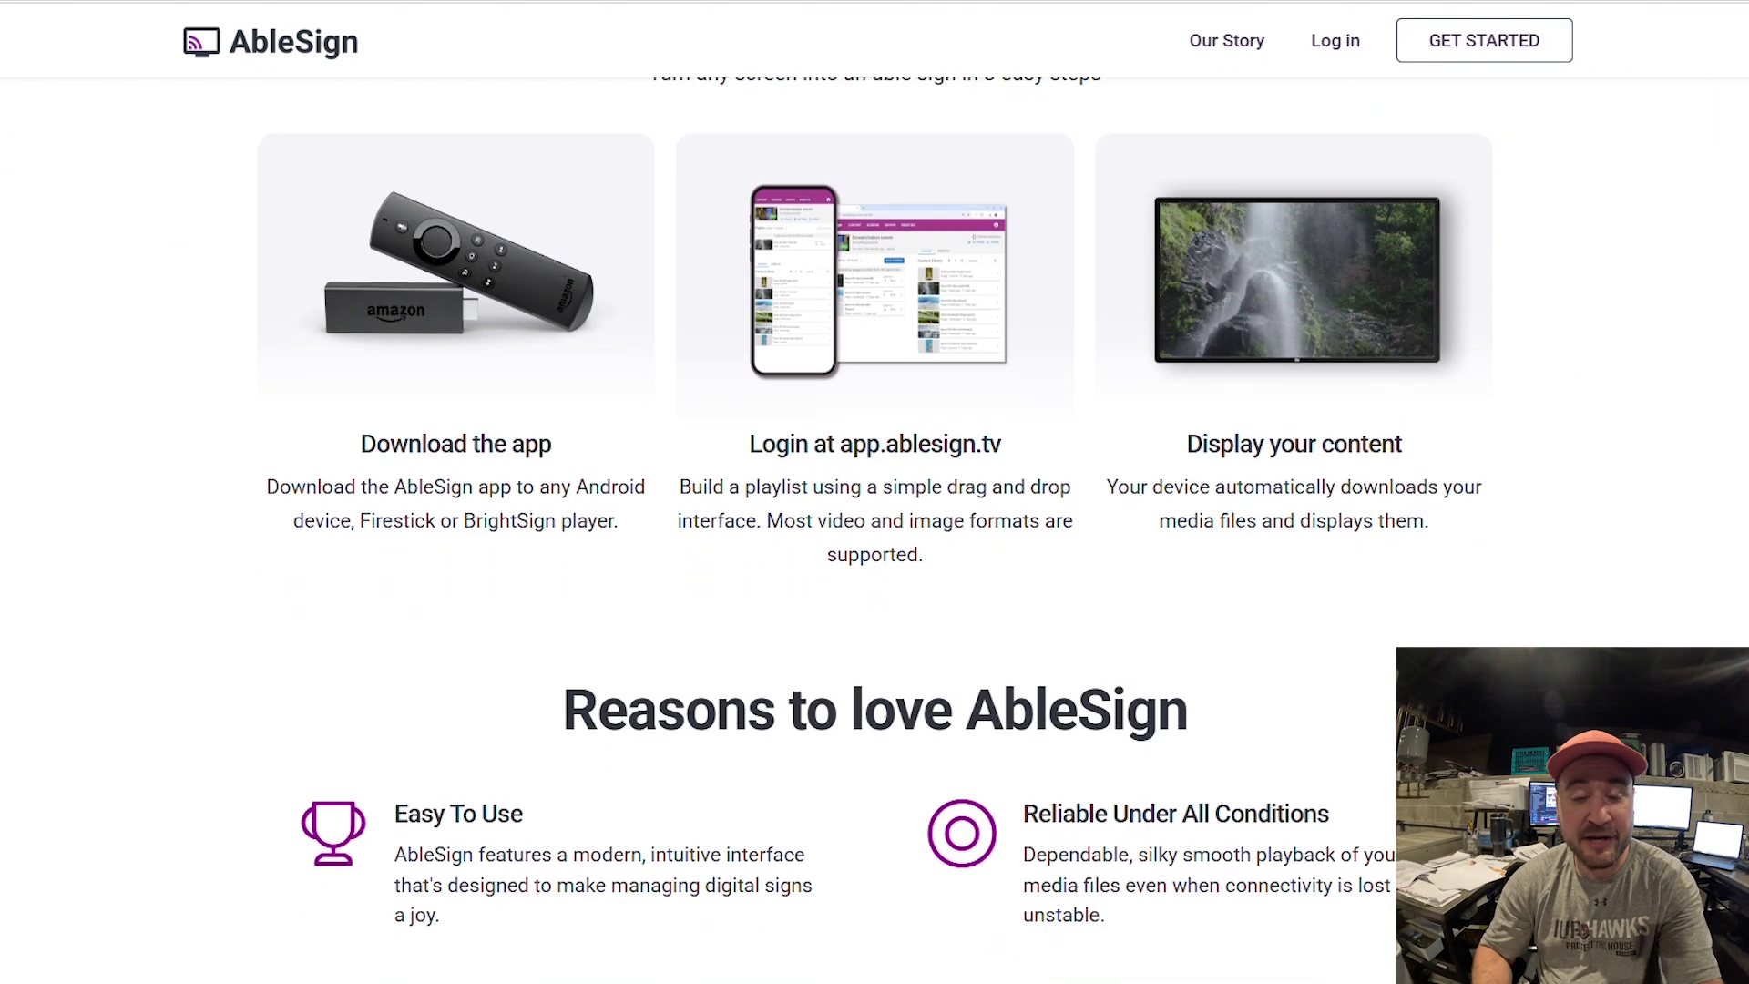
scroll(874, 492, "down", 1)
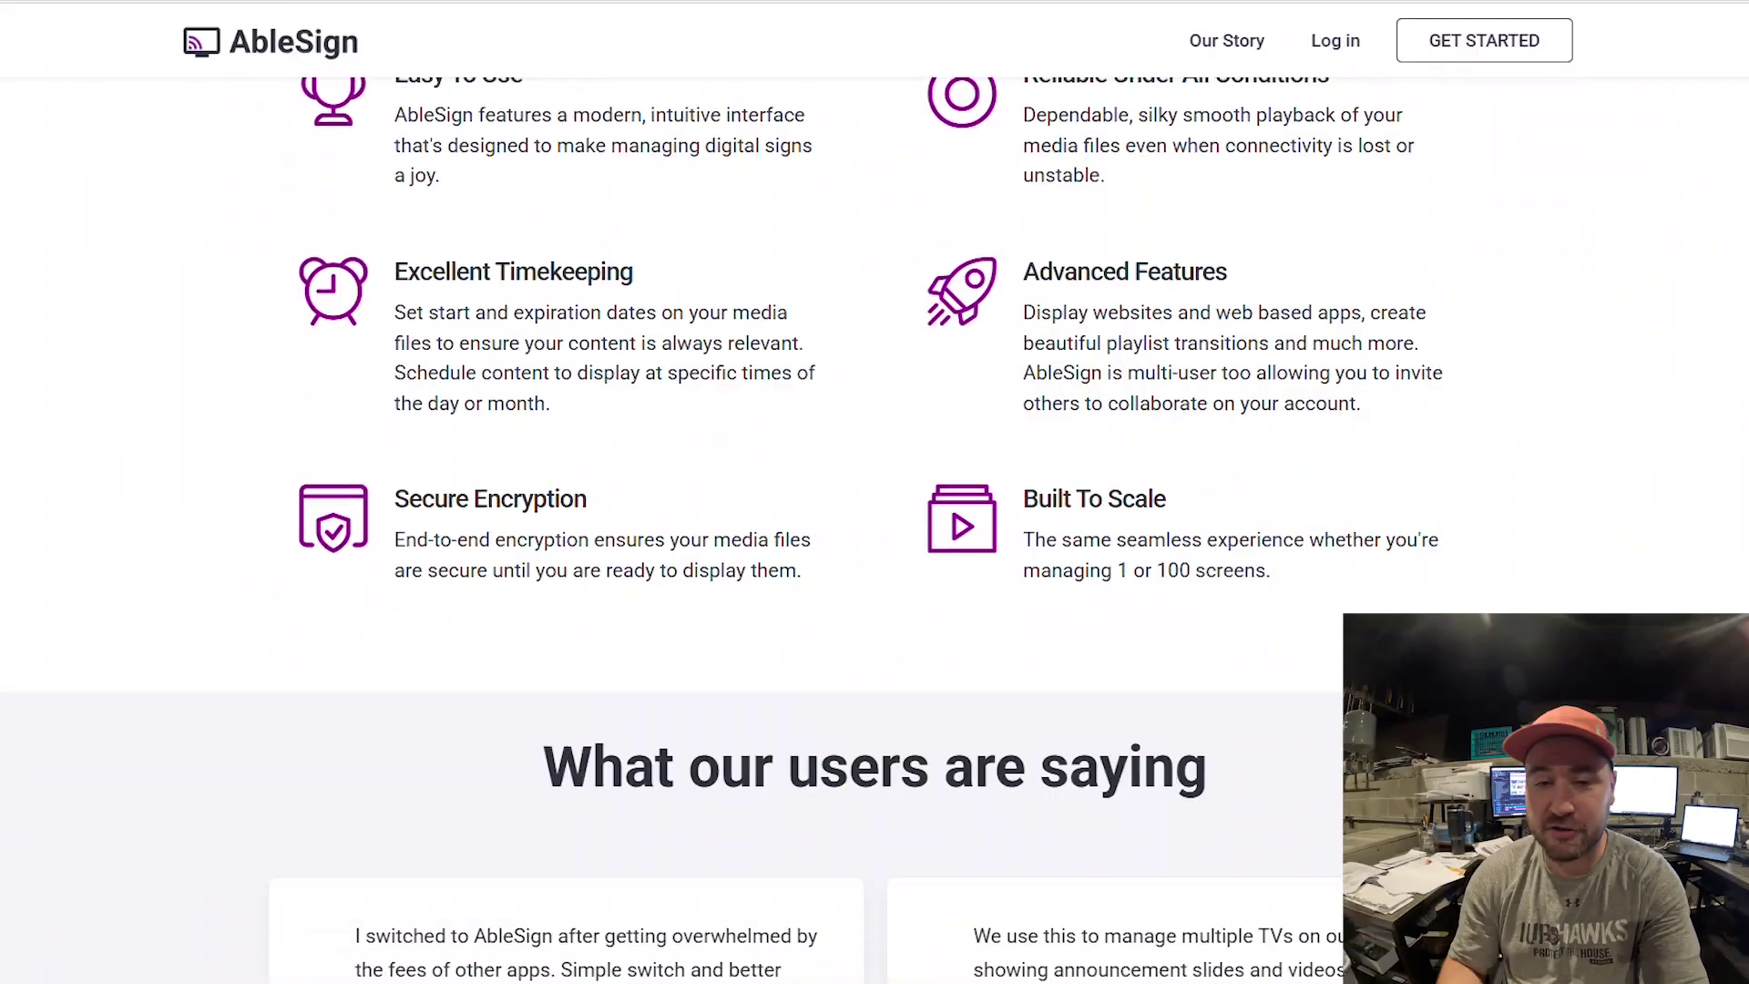
scroll(874, 491, "down", 4)
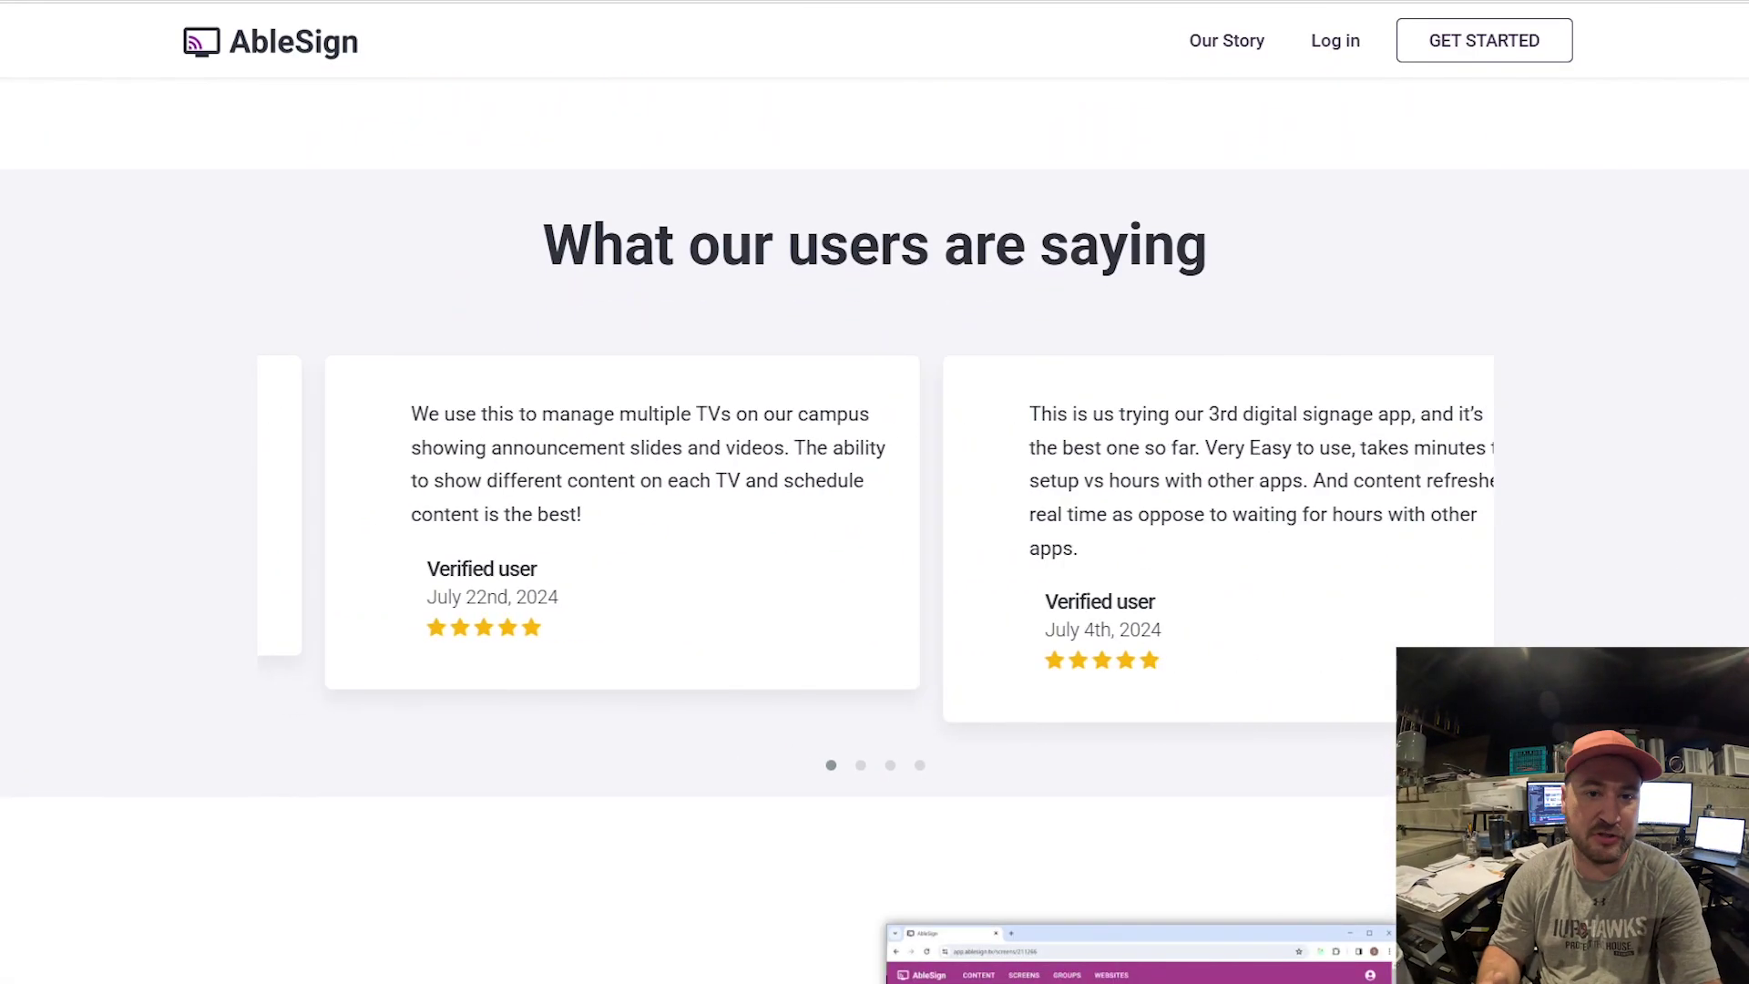
scroll(875, 492, "down", 7)
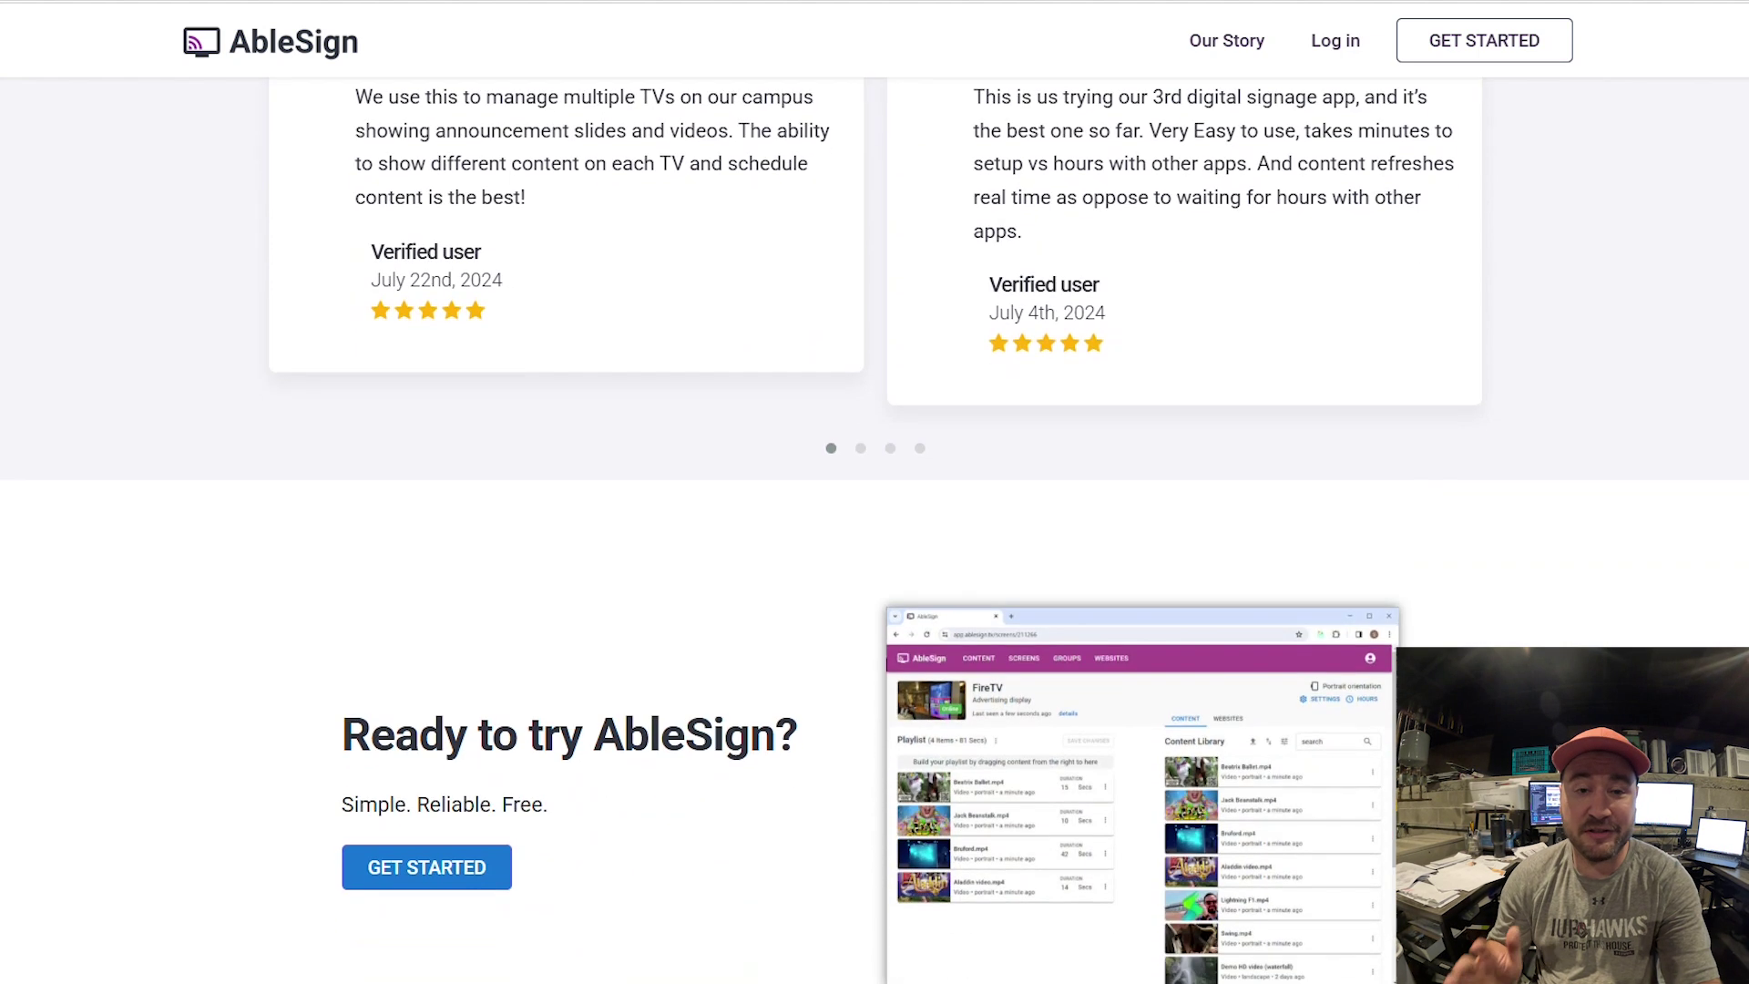
scroll(875, 492, "down", 1)
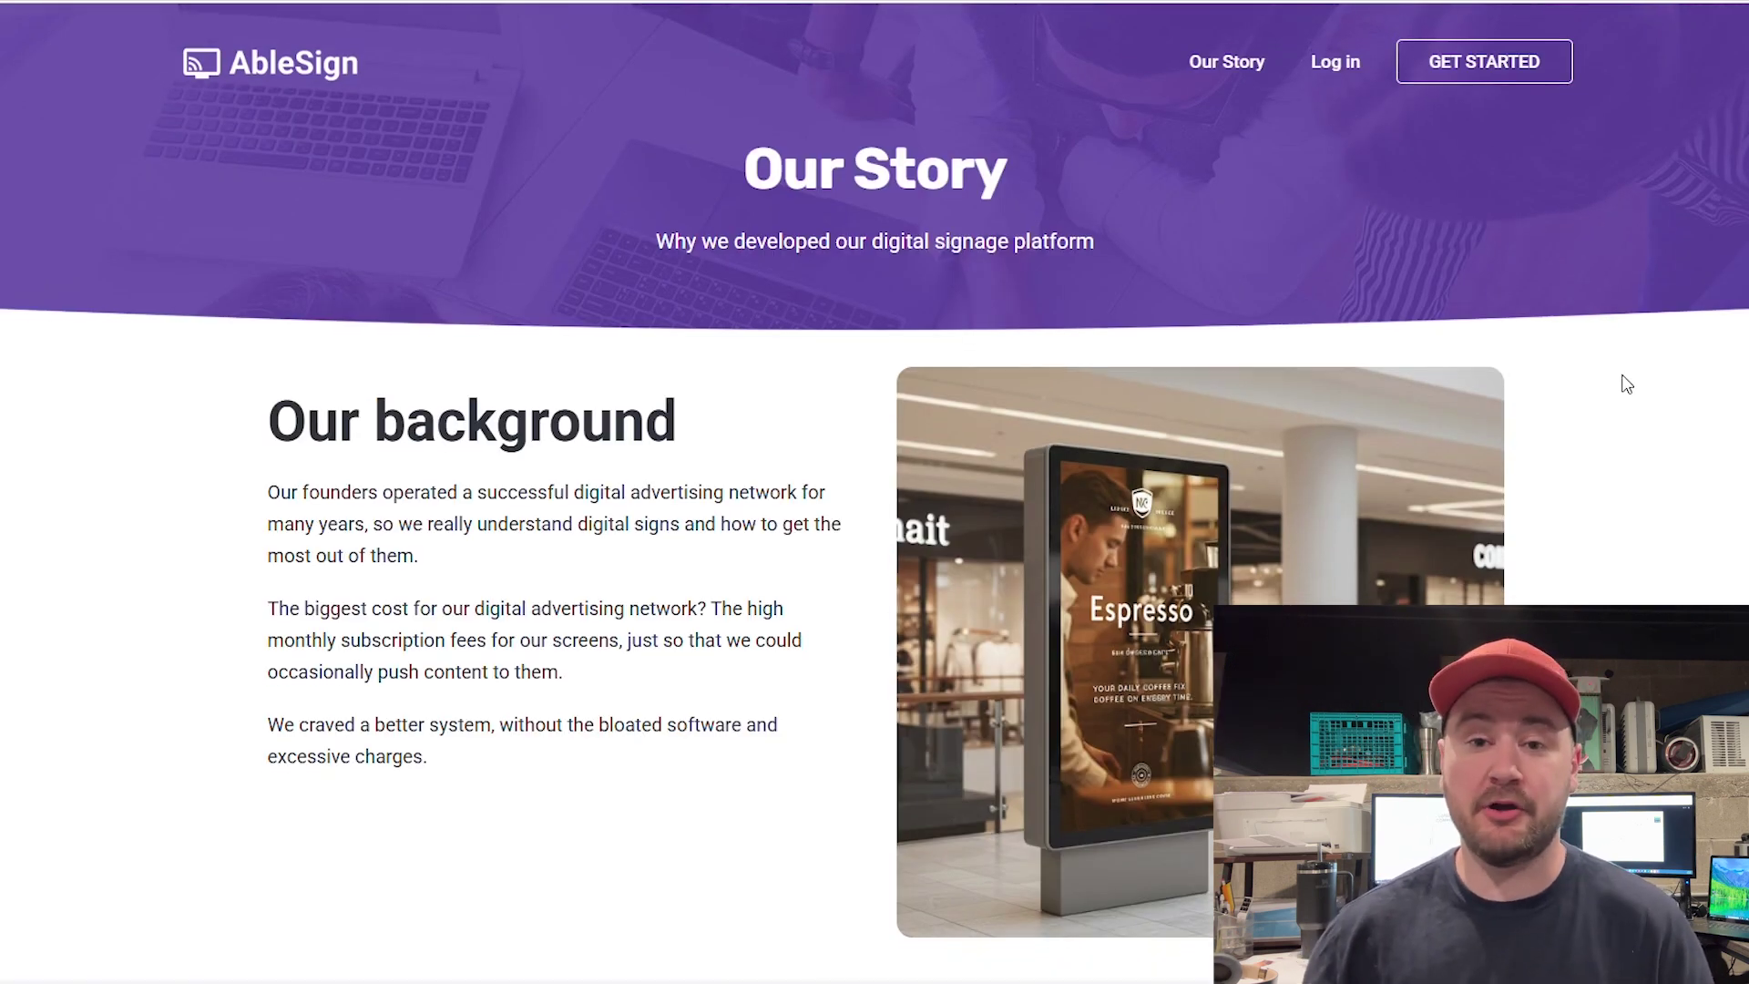
Read through the Our Story page's background on why AbleSign was built
scroll(1631, 383, "down", 3)
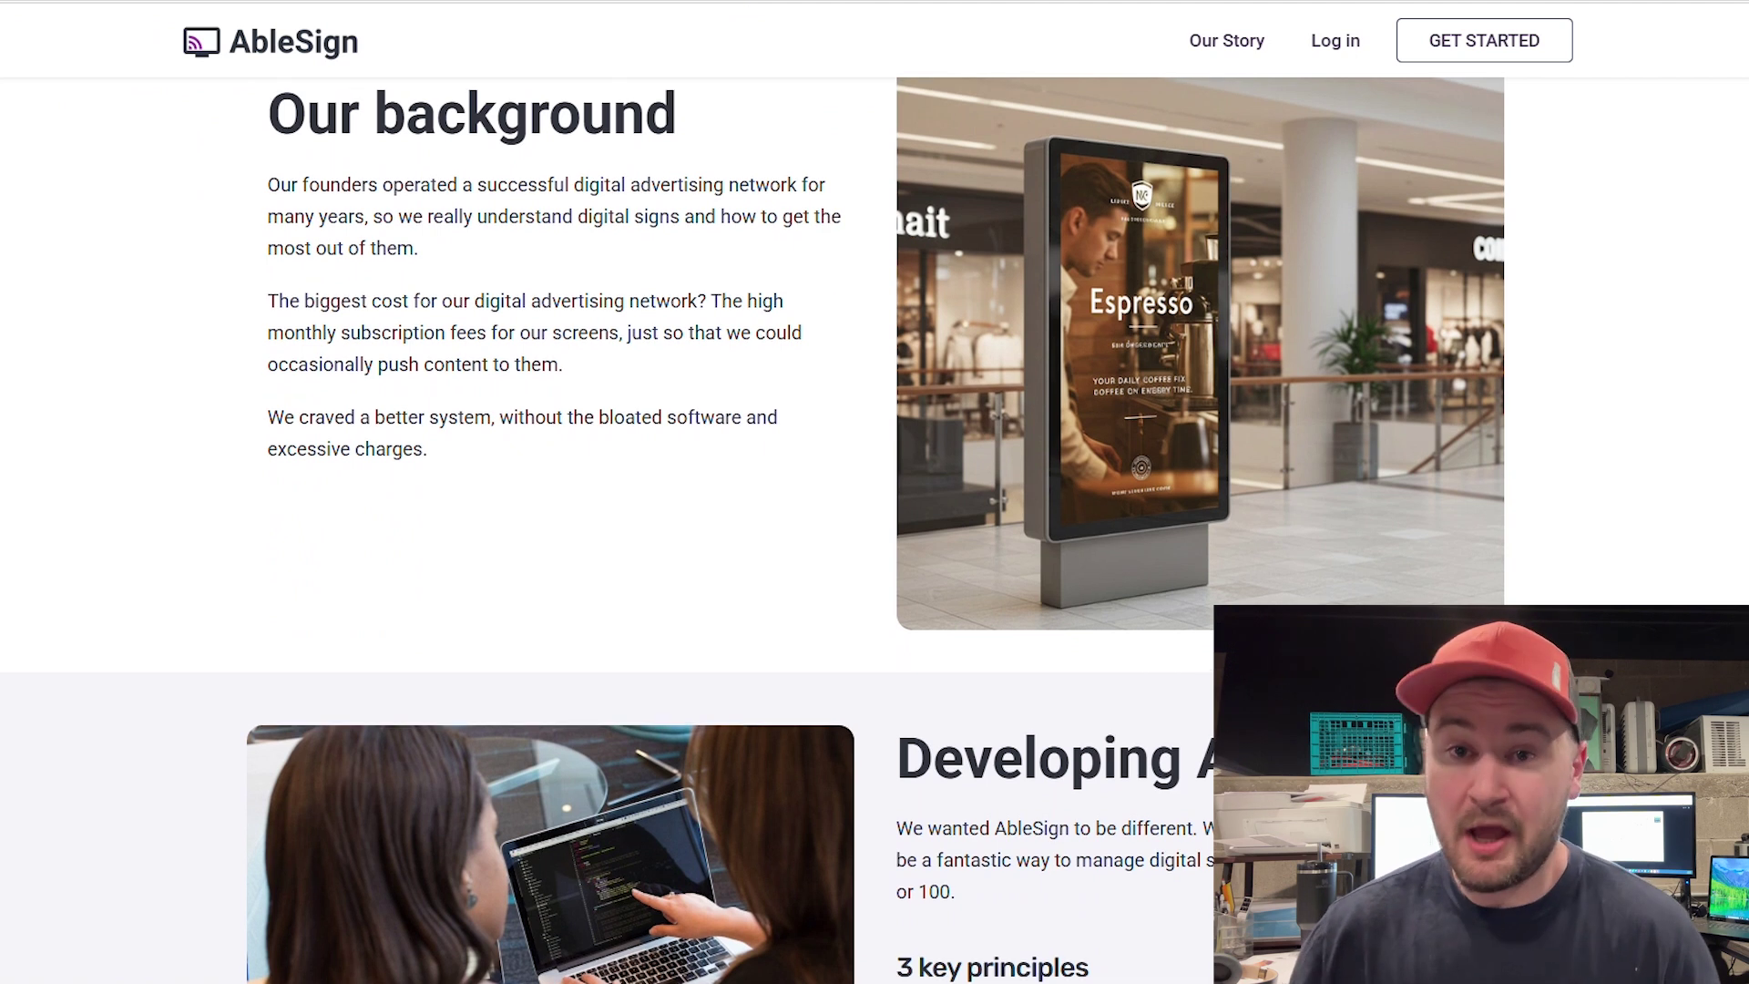
scroll(752, 530, "up", 3)
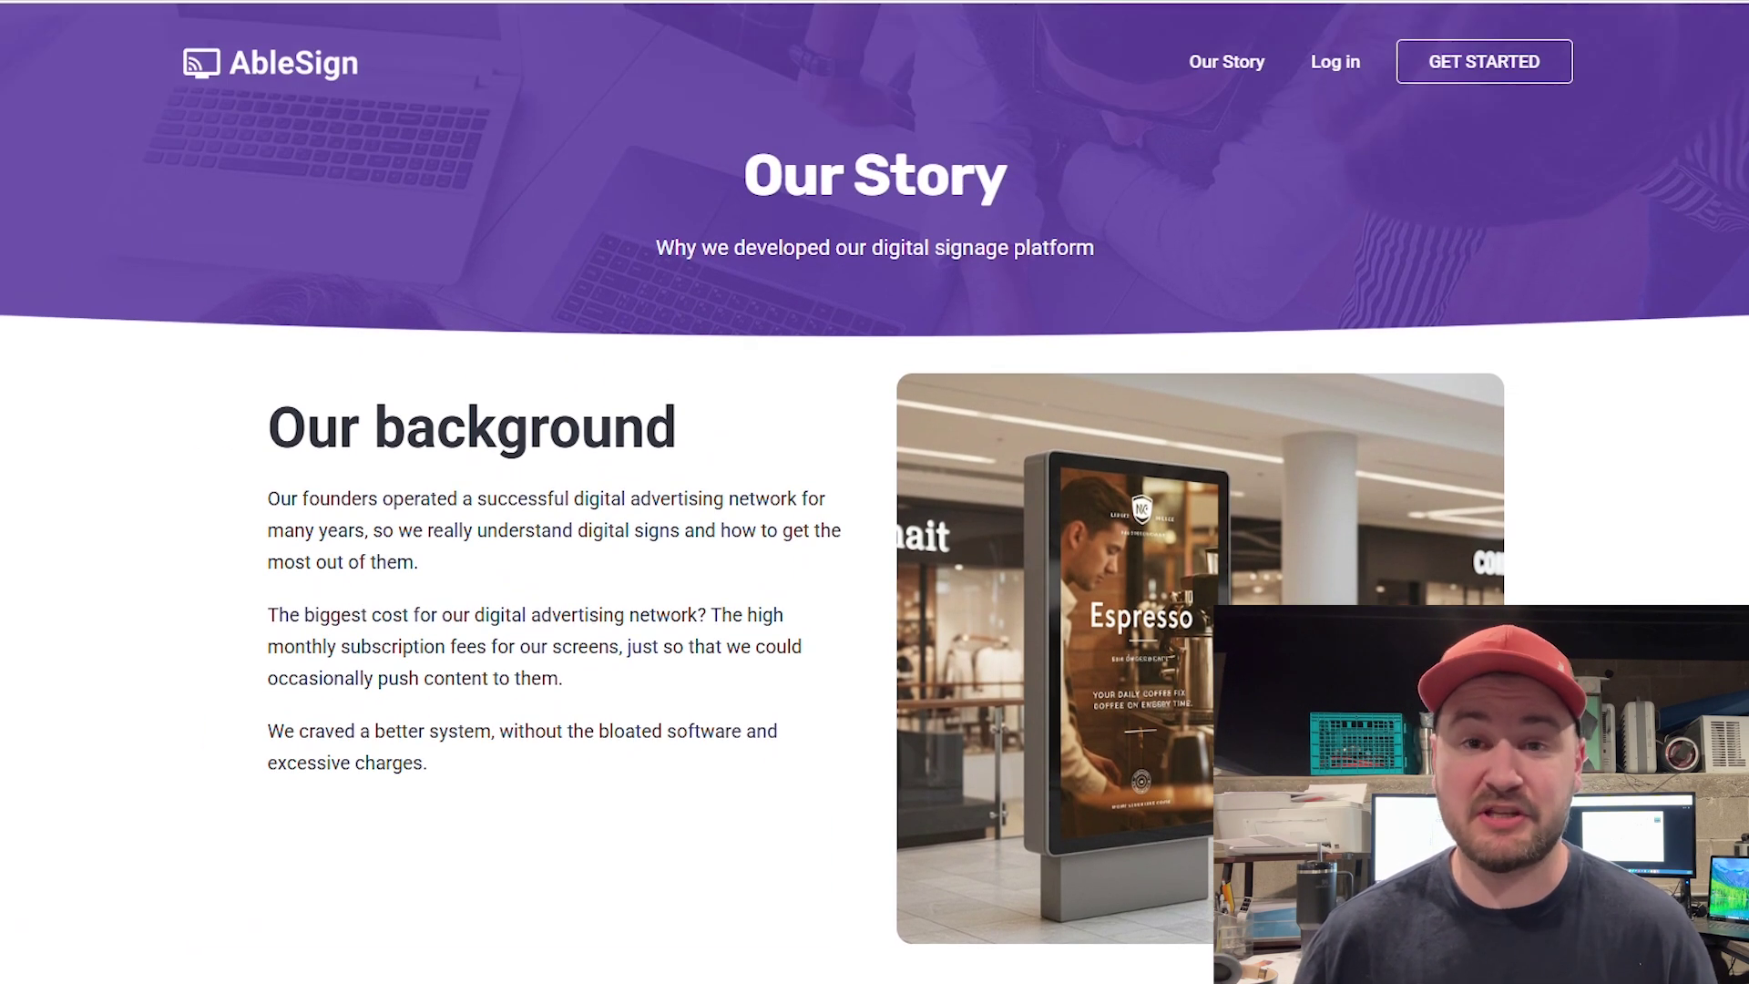
scroll(874, 492, "down", 3)
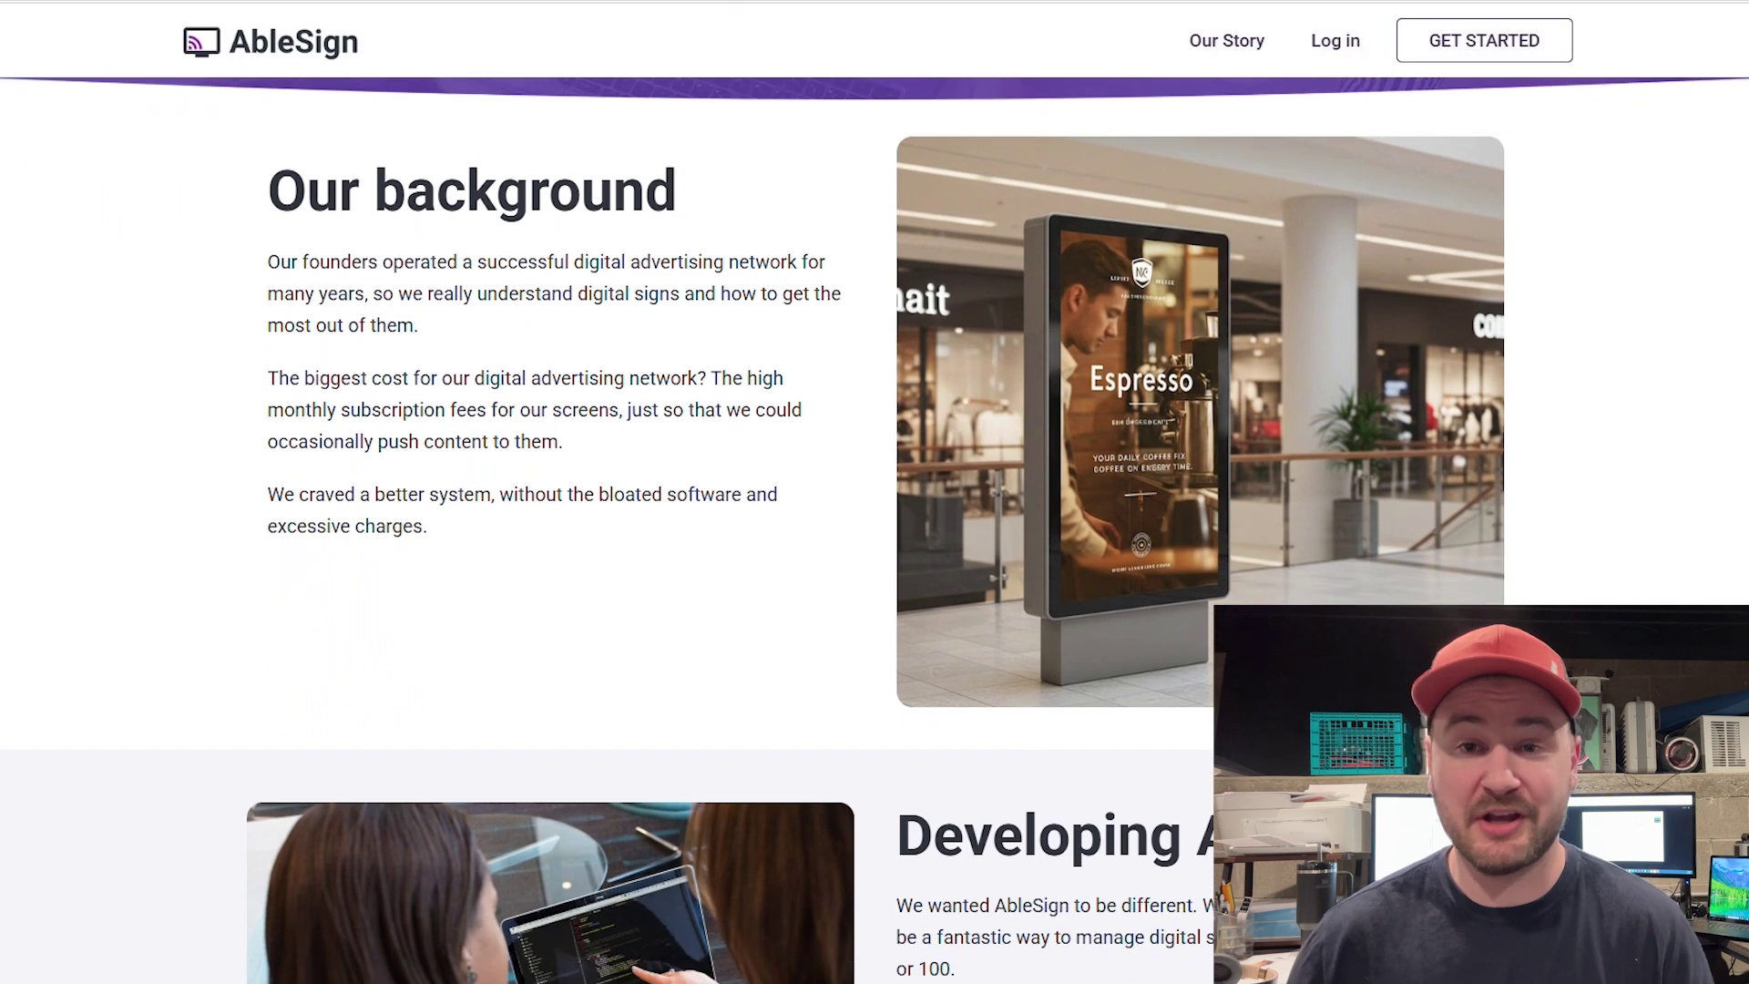
scroll(875, 492, "down", 3)
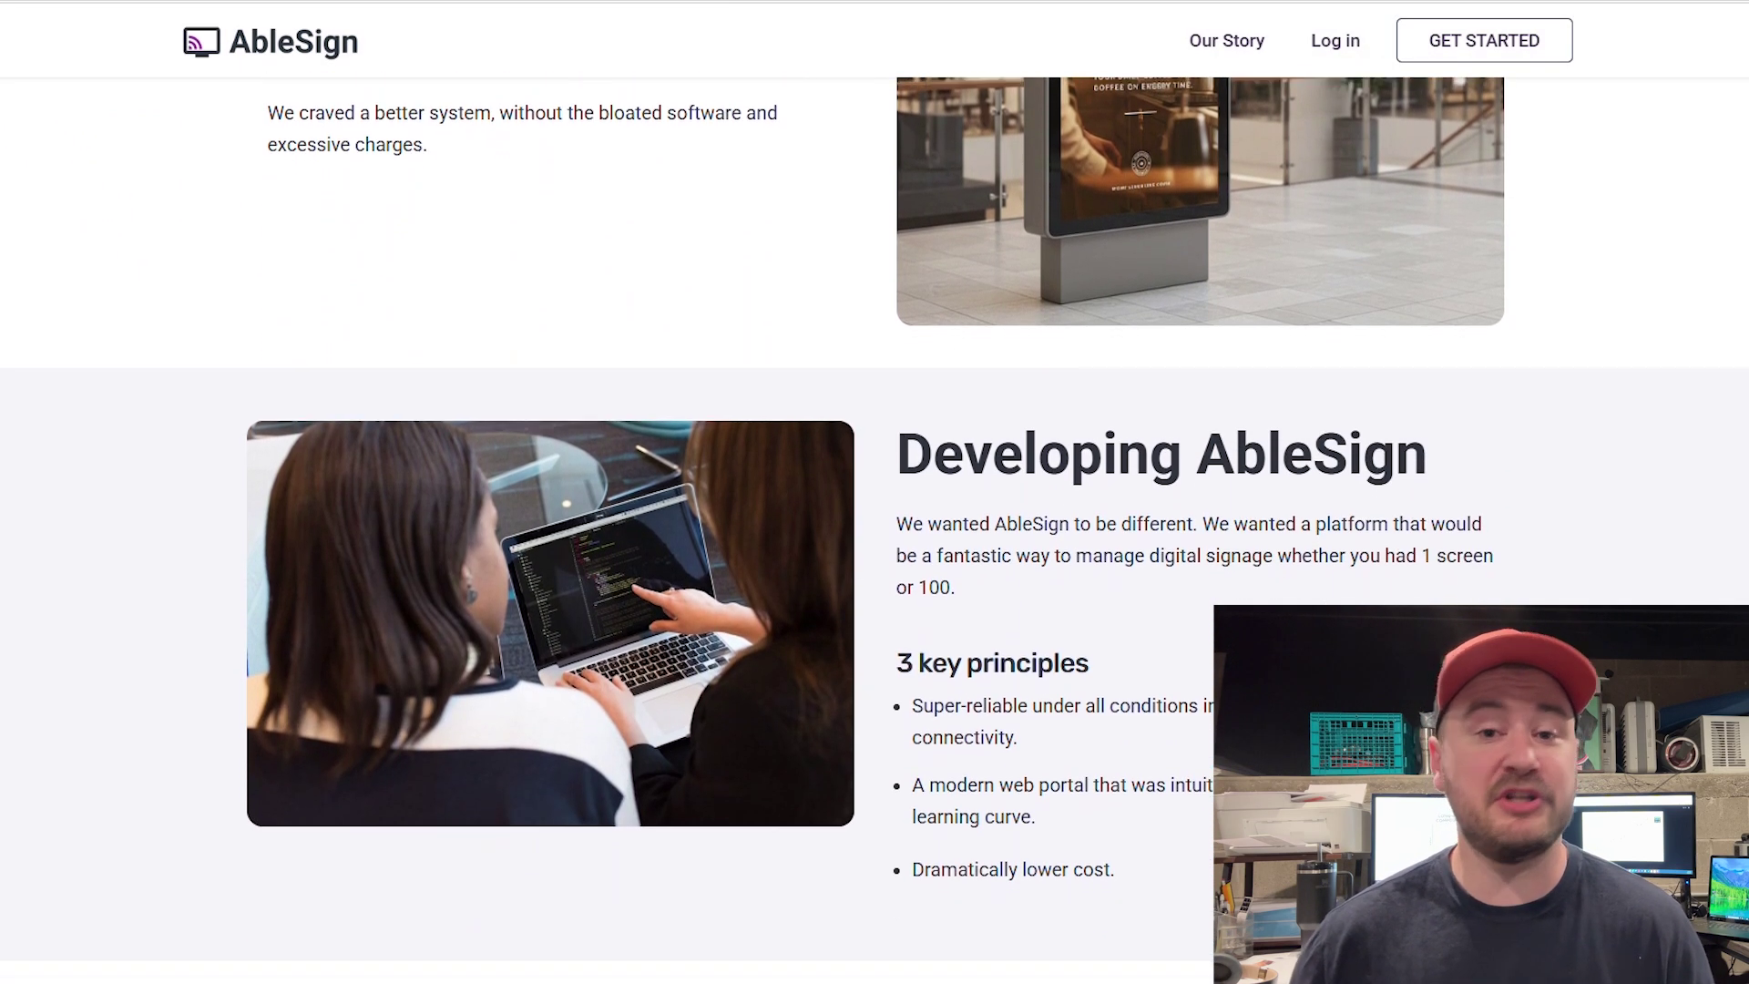
scroll(874, 492, "down", 3)
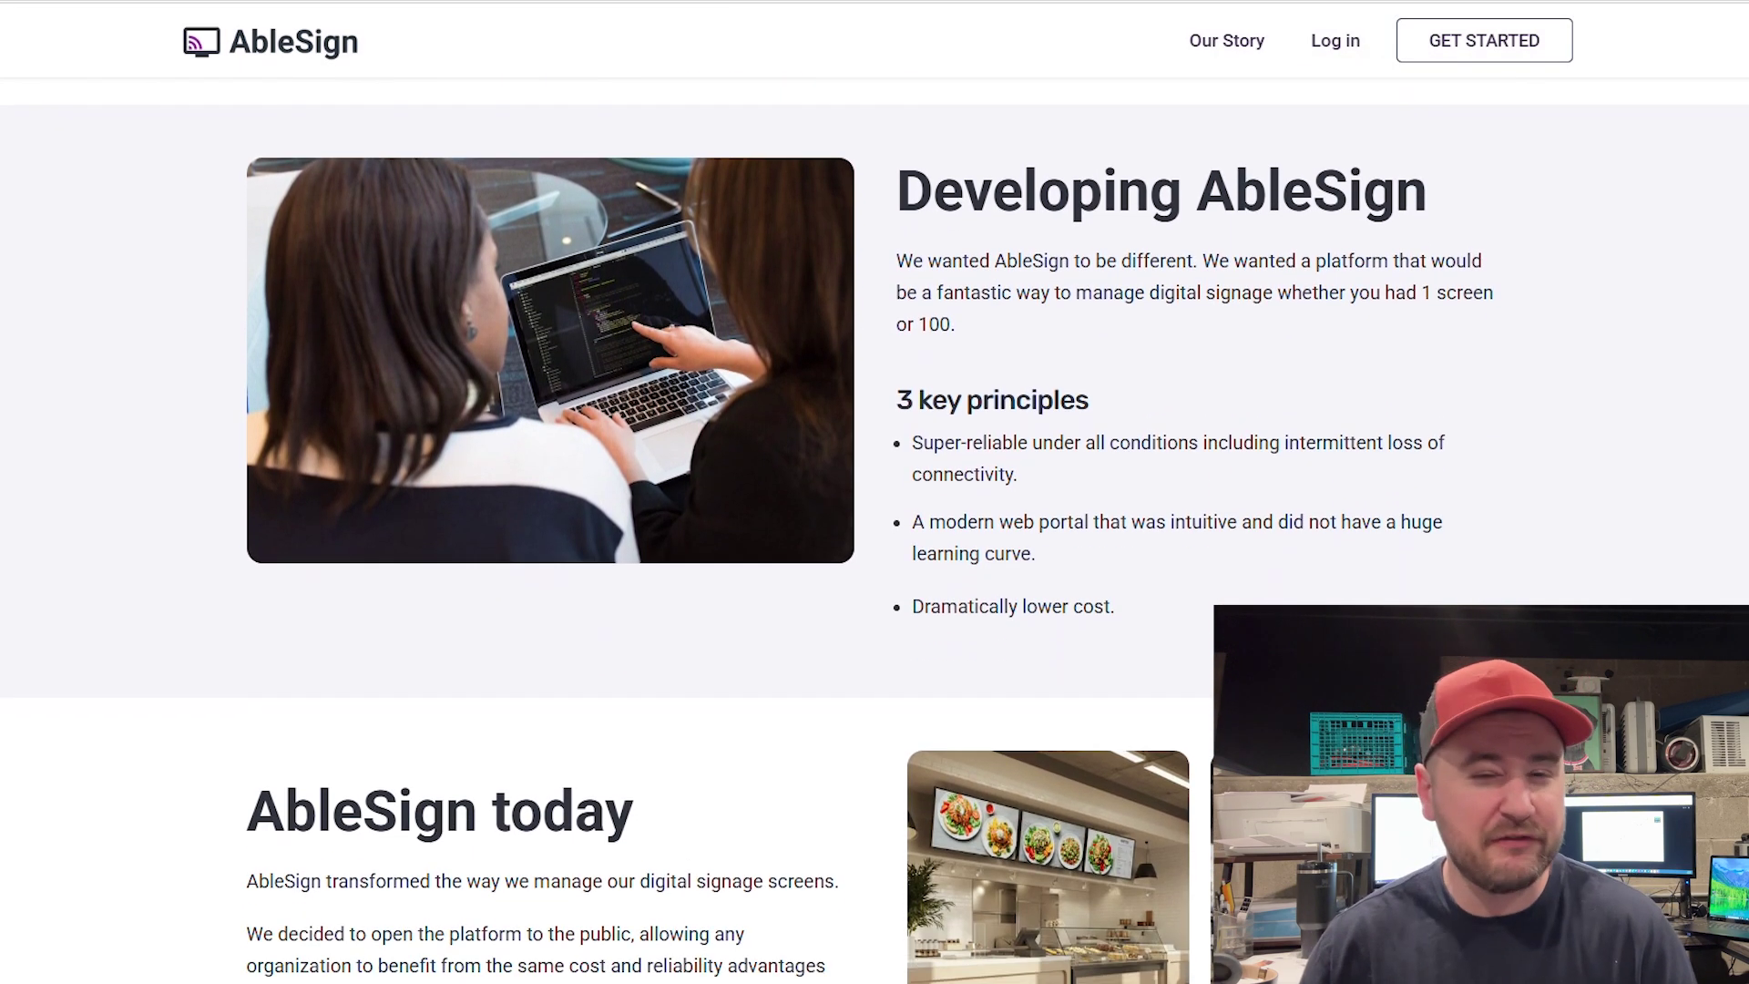
scroll(874, 492, "down", 2)
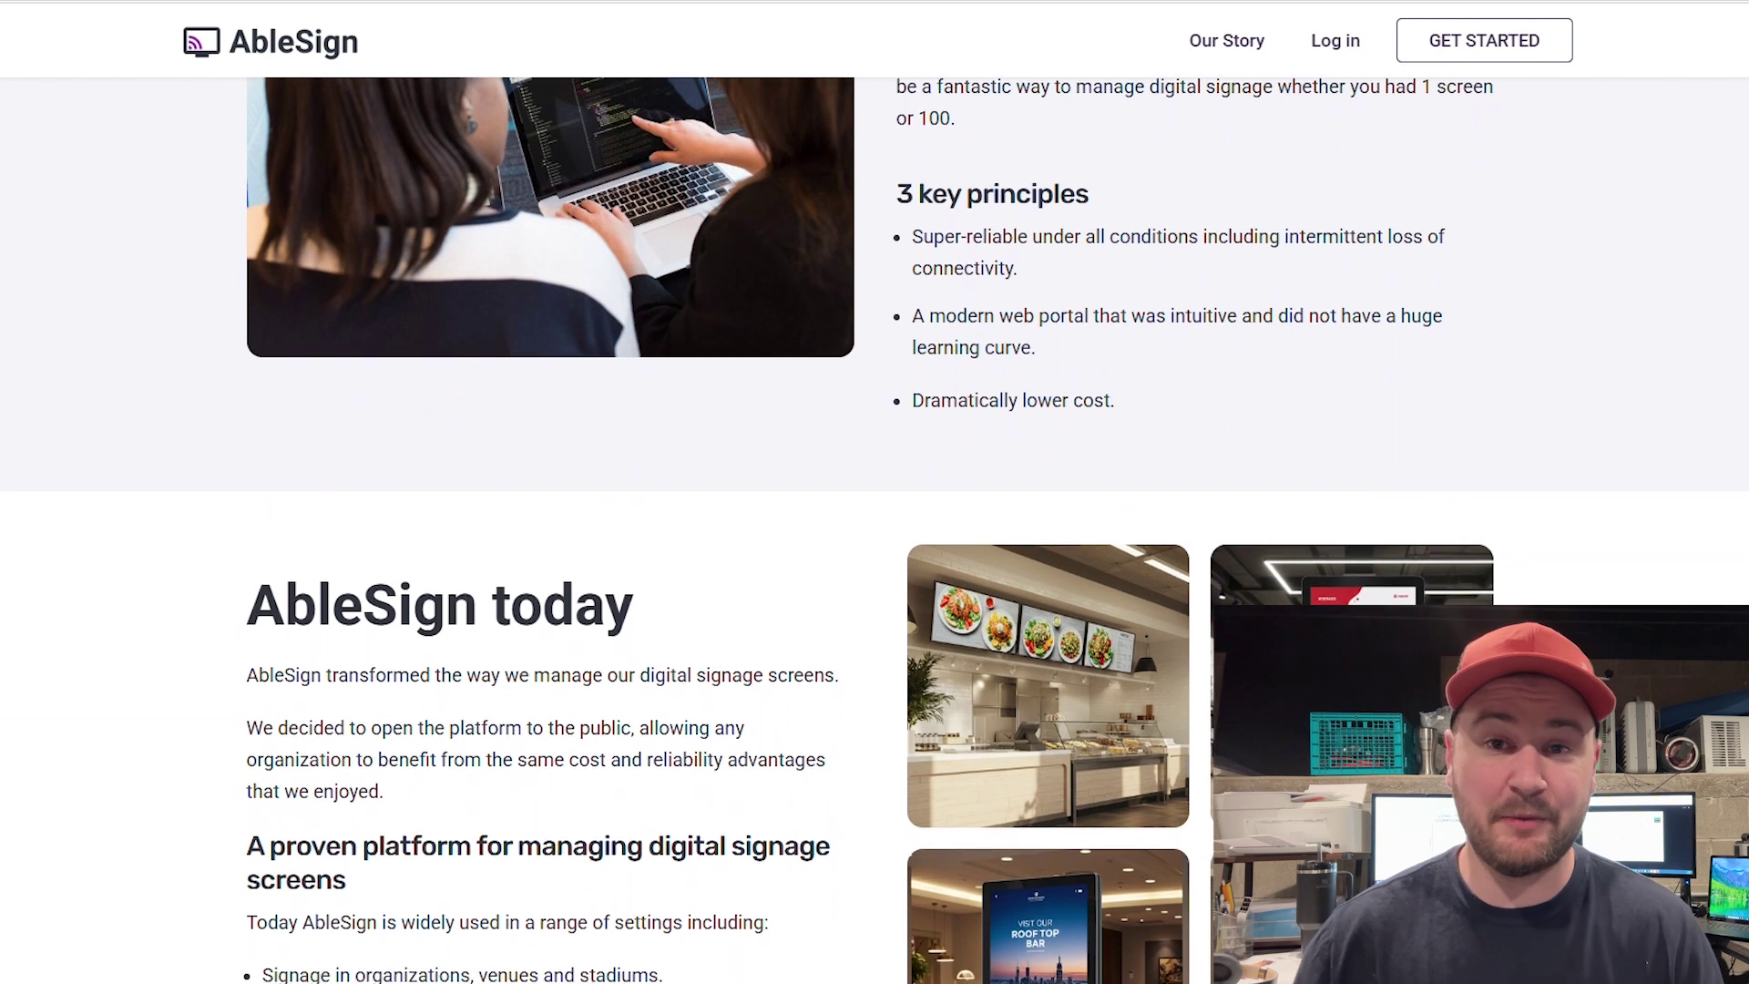
scroll(874, 491, "down", 4)
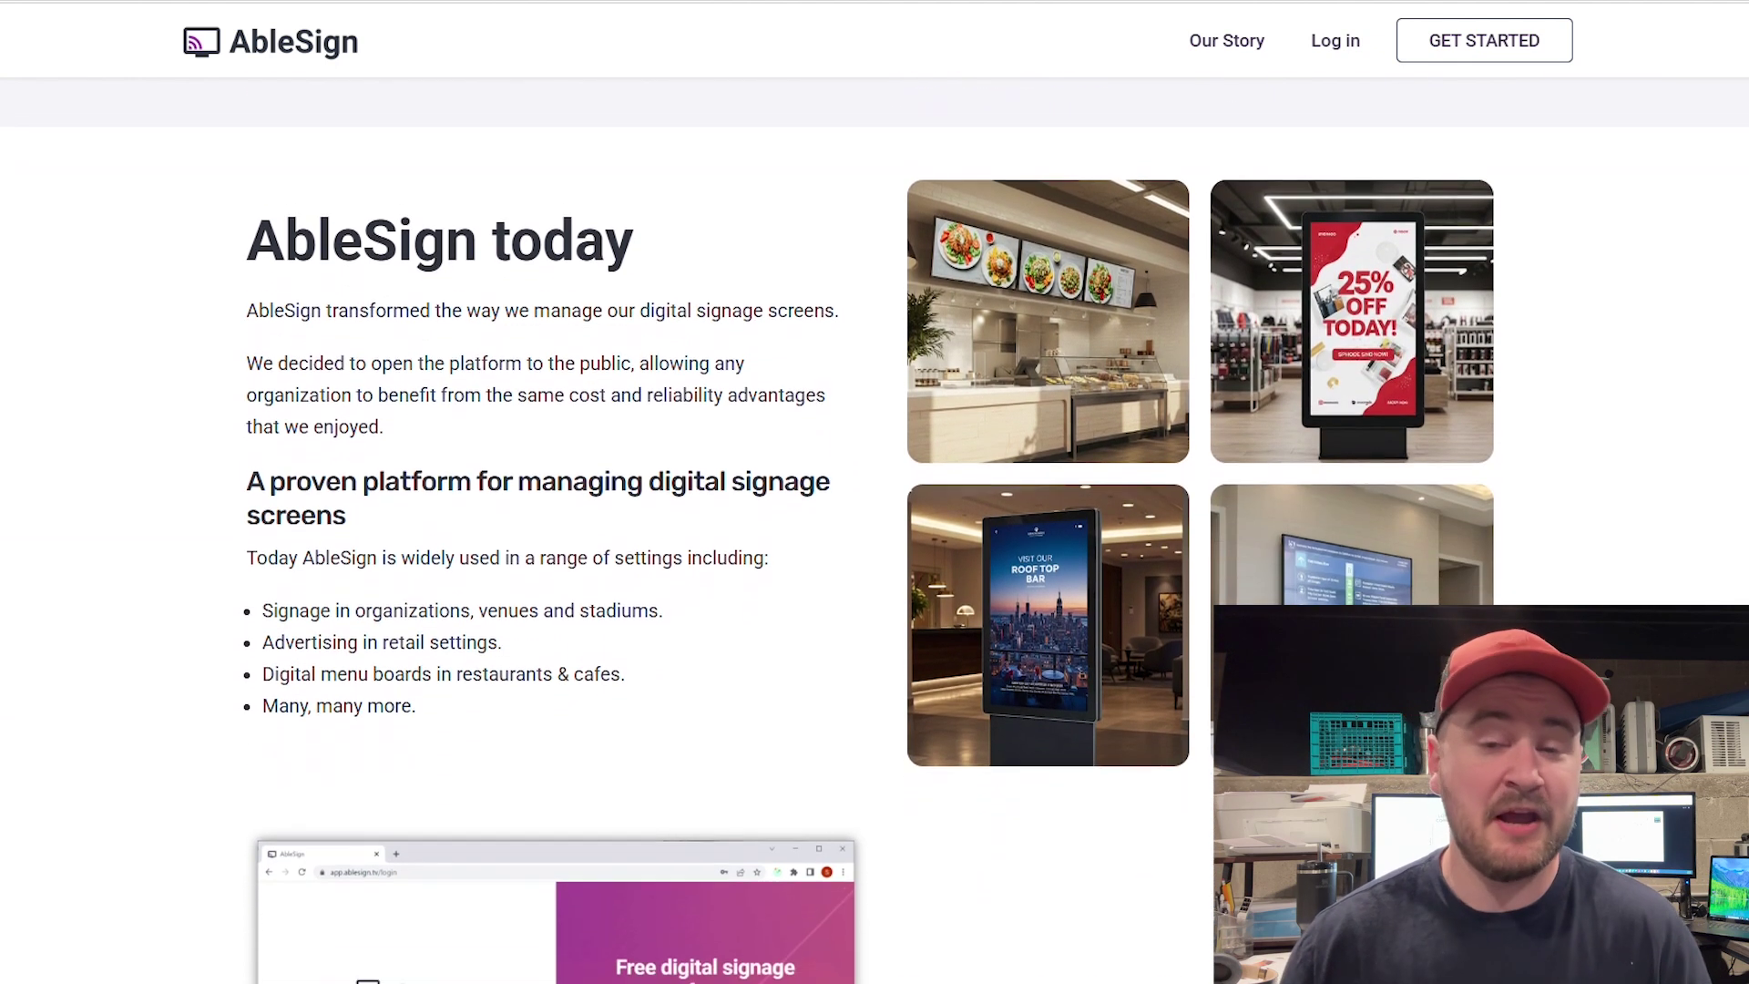
scroll(875, 491, "down", 3)
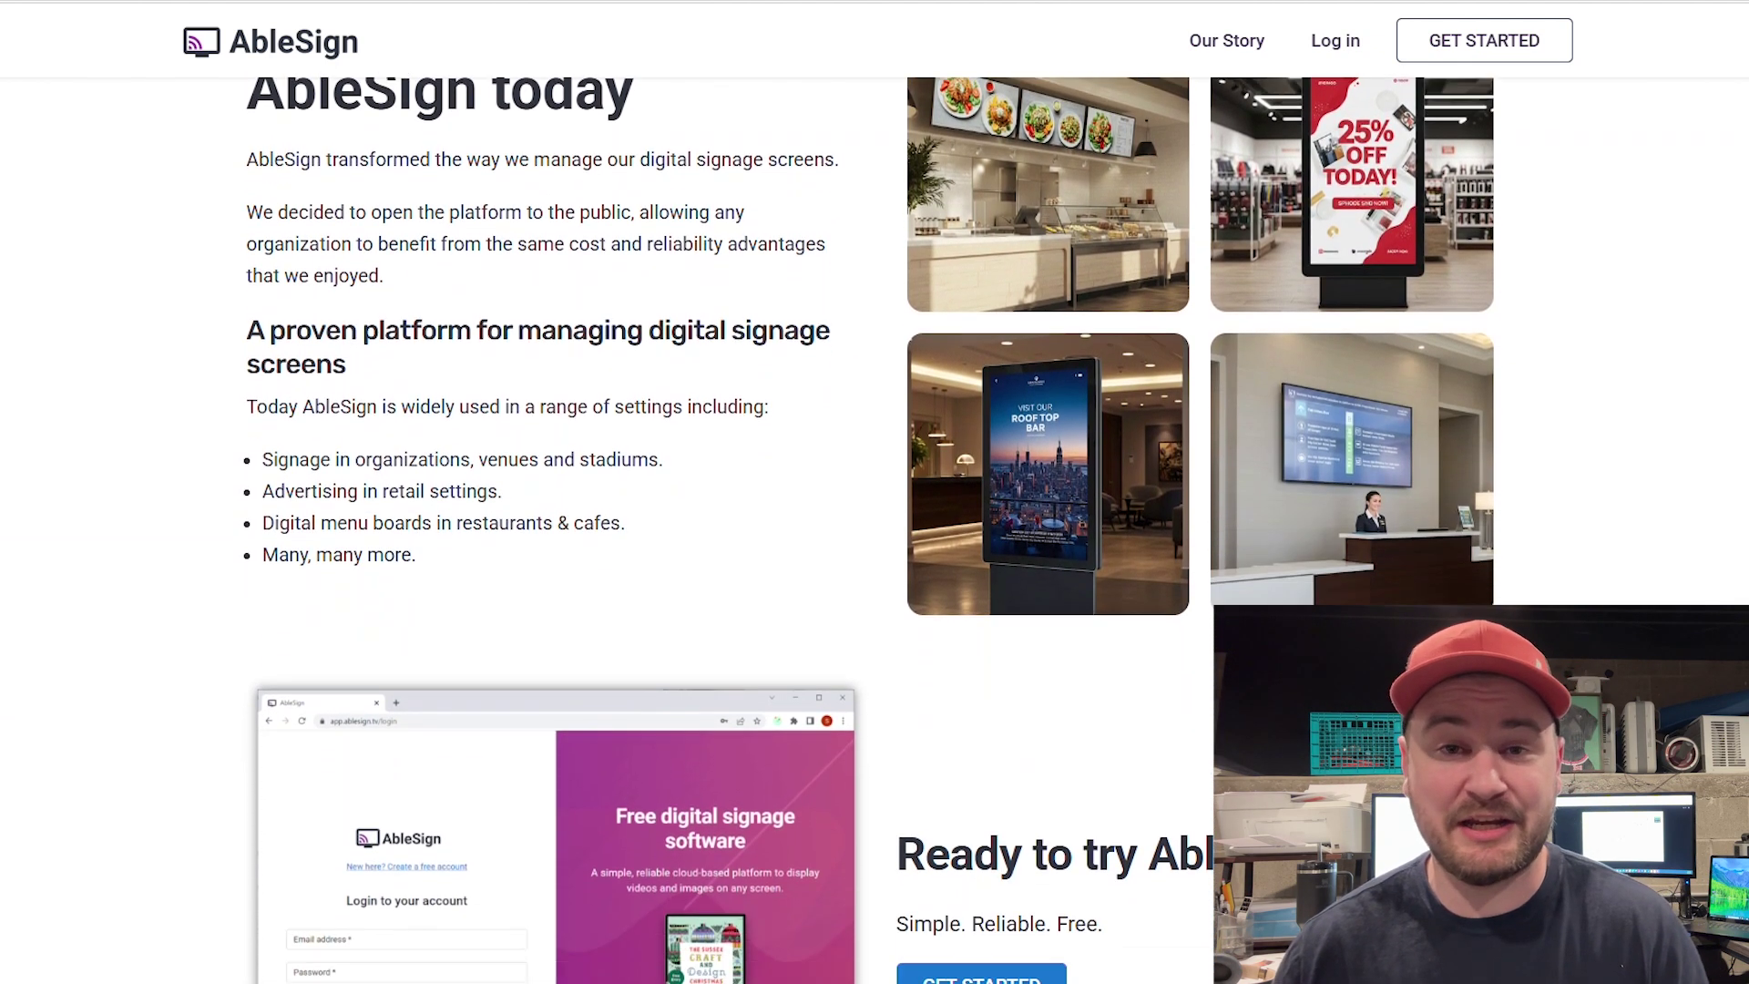
scroll(874, 491, "down", 5)
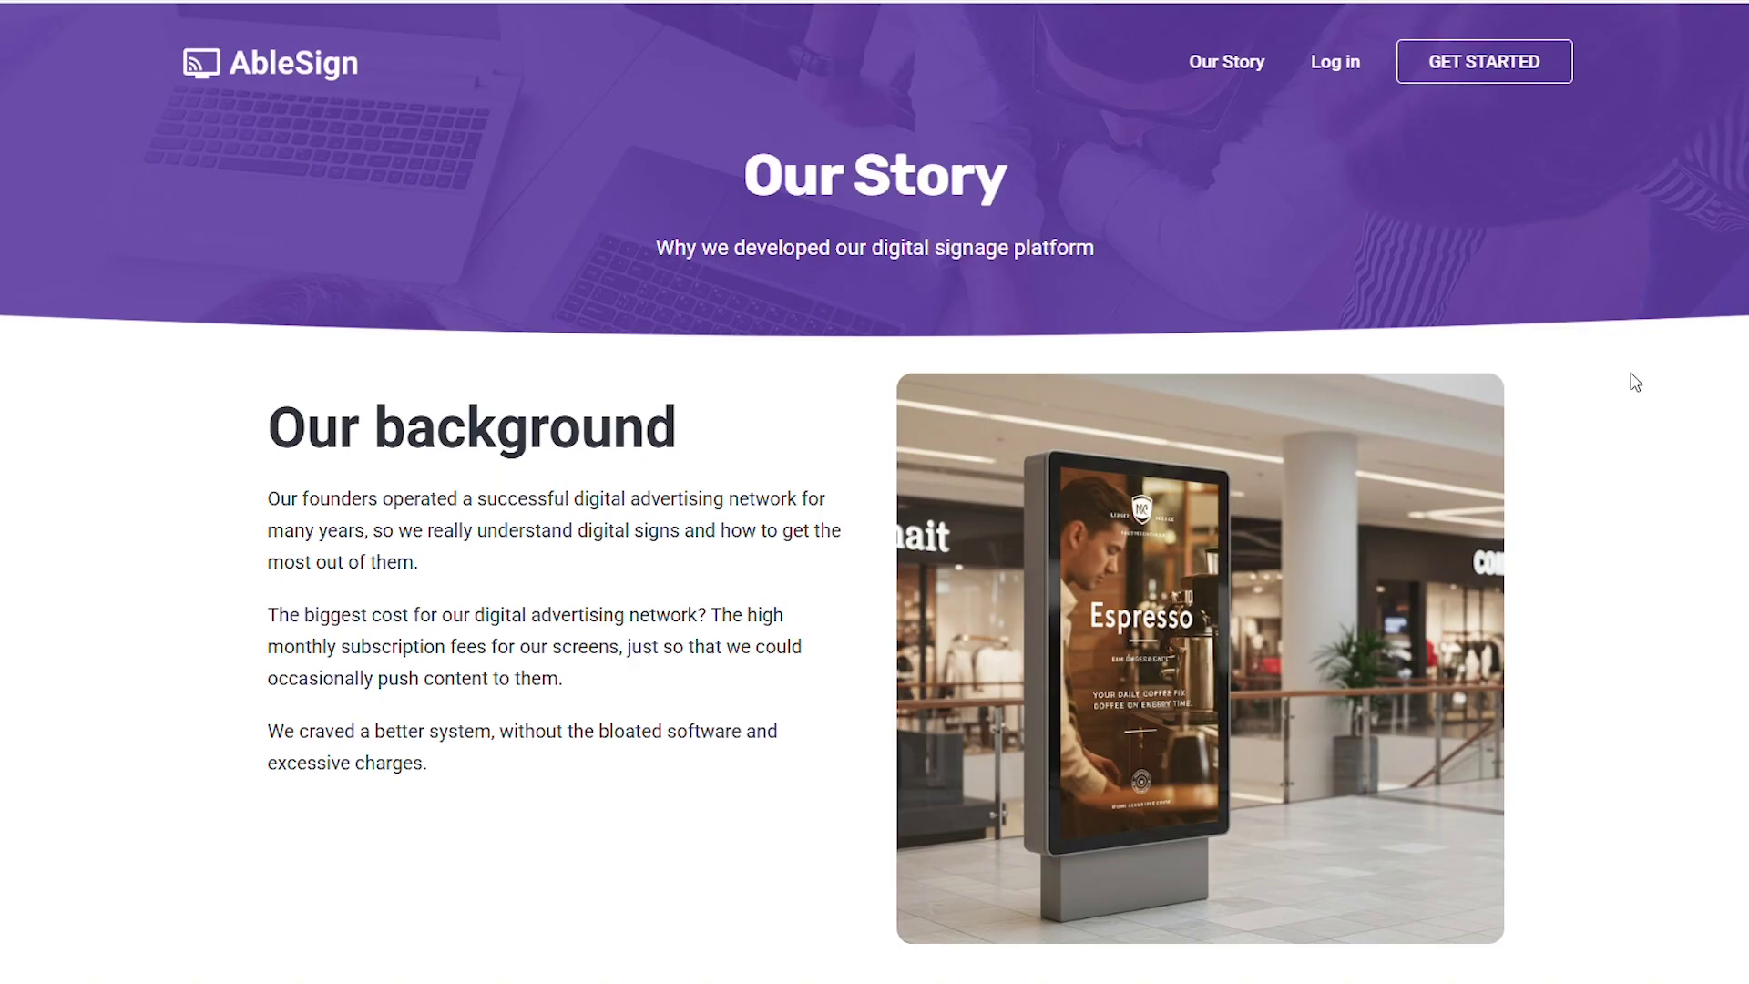
Browse the Content Library's uploaded truck photo thumbnails
scroll(1628, 378, "down", 3)
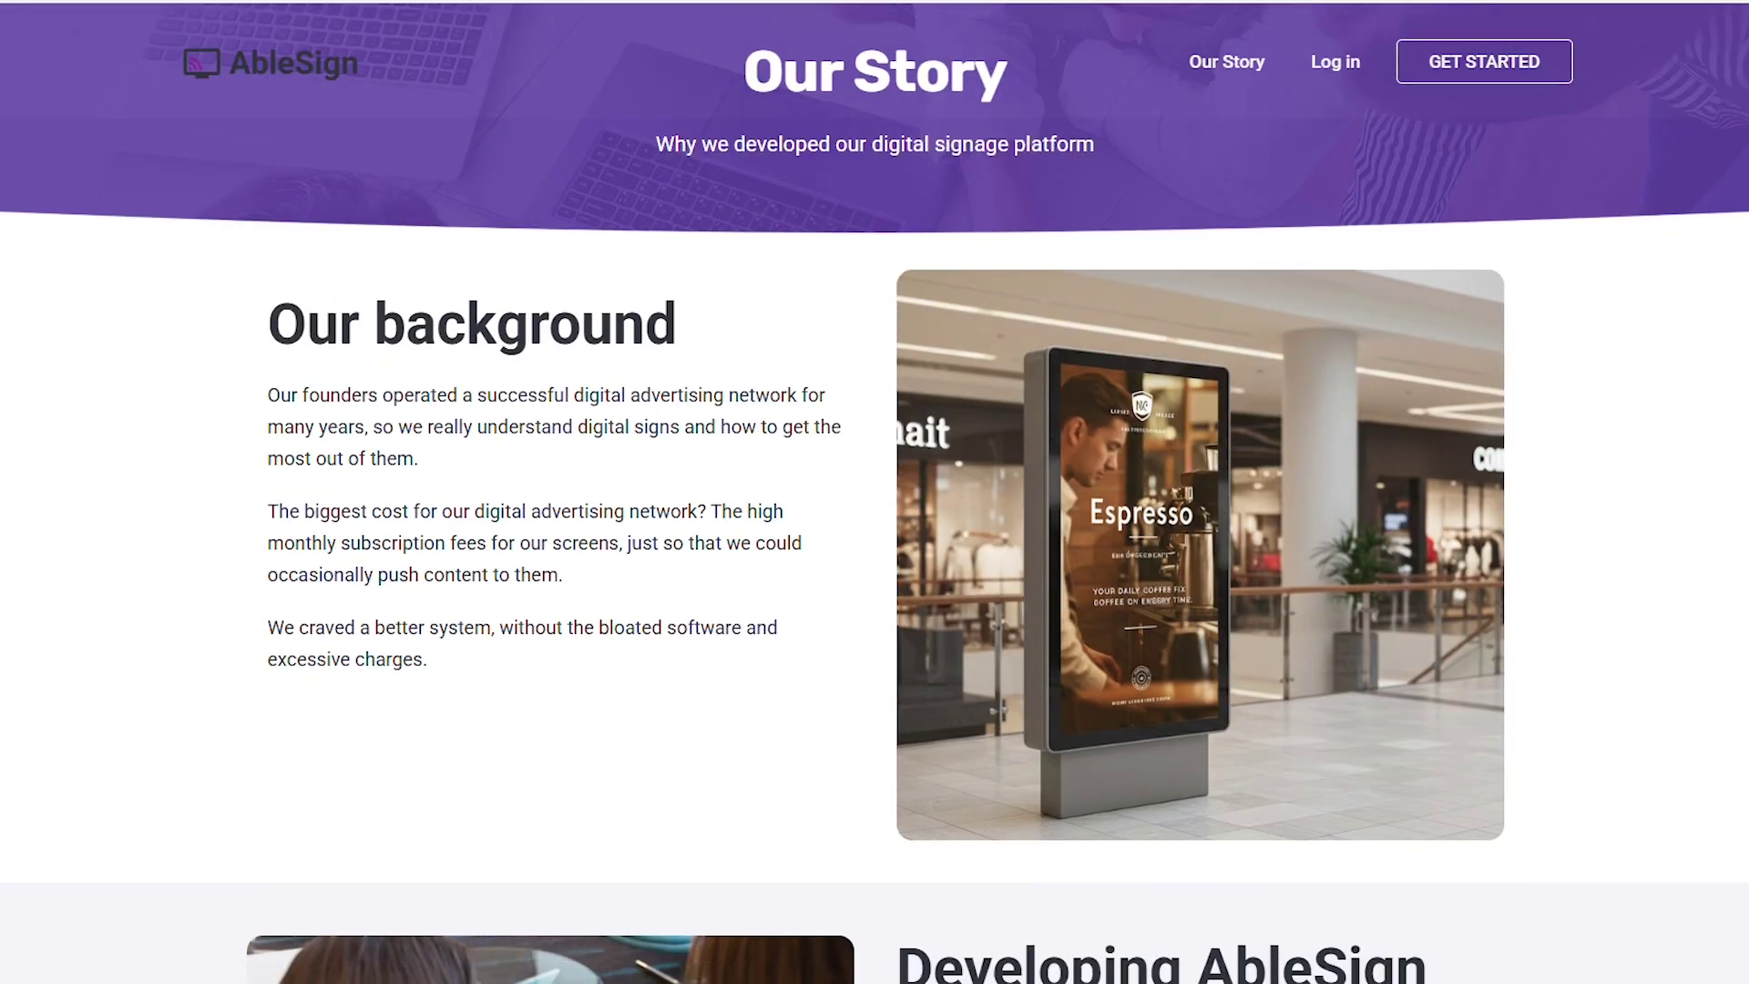
scroll(875, 528, "down", 4)
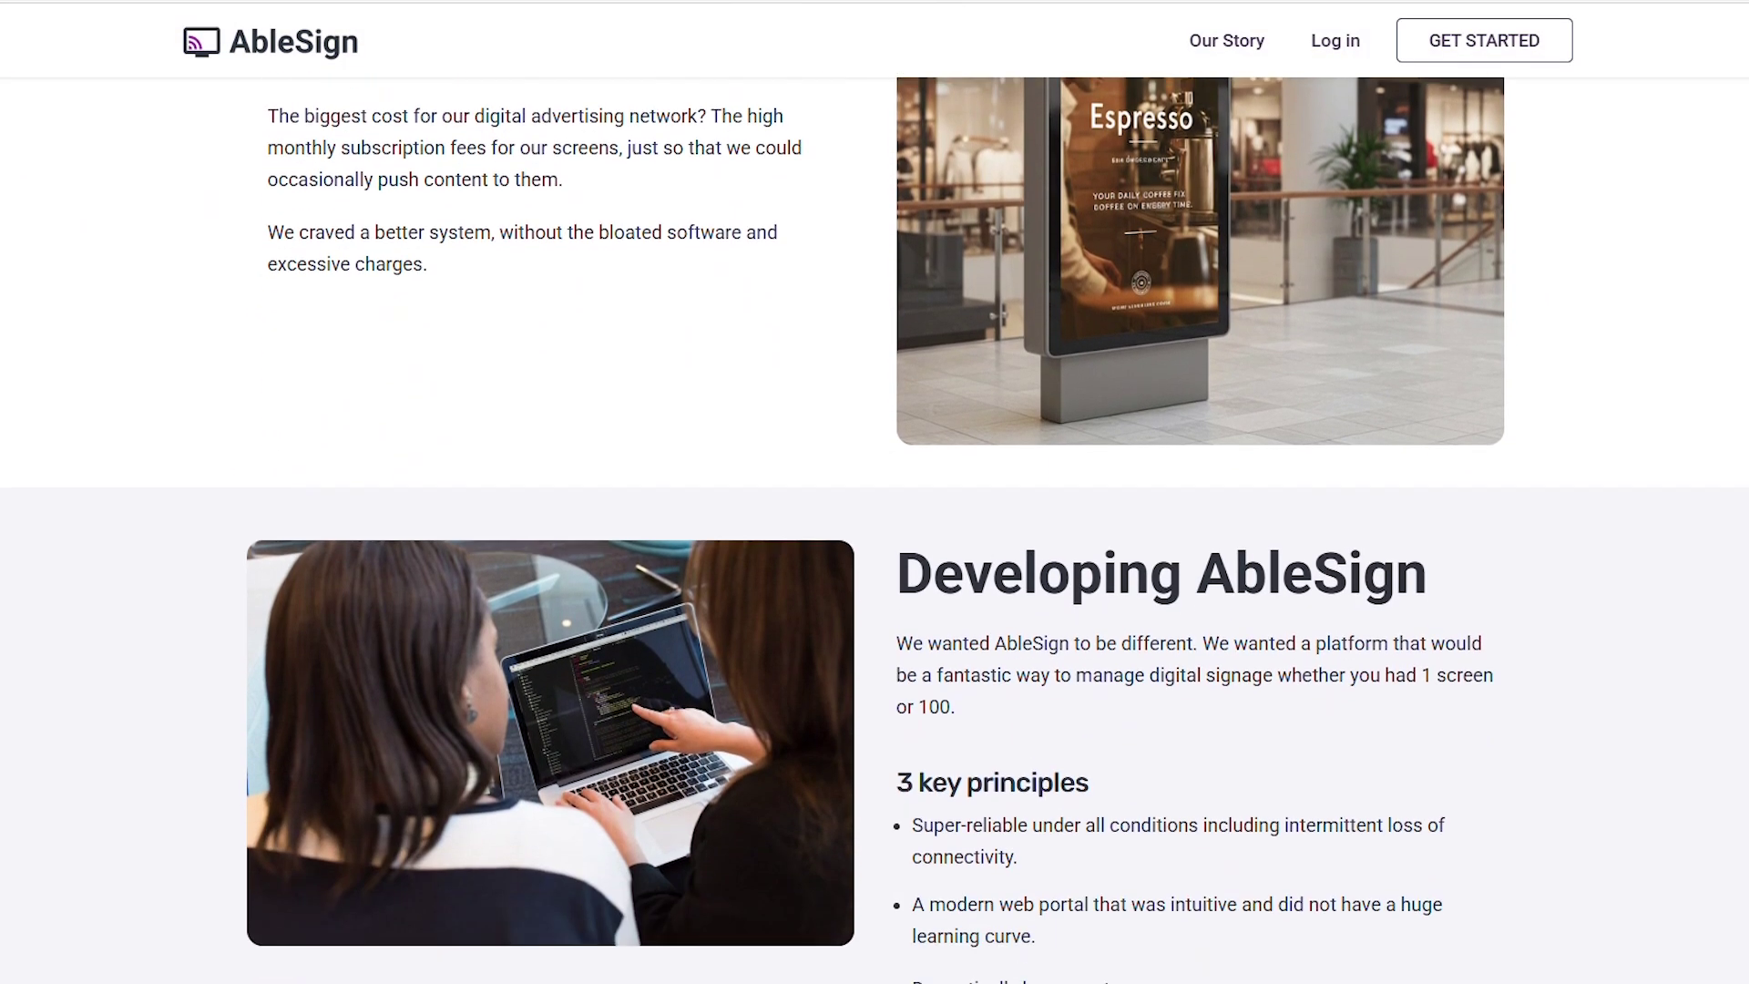
scroll(875, 528, "down", 3)
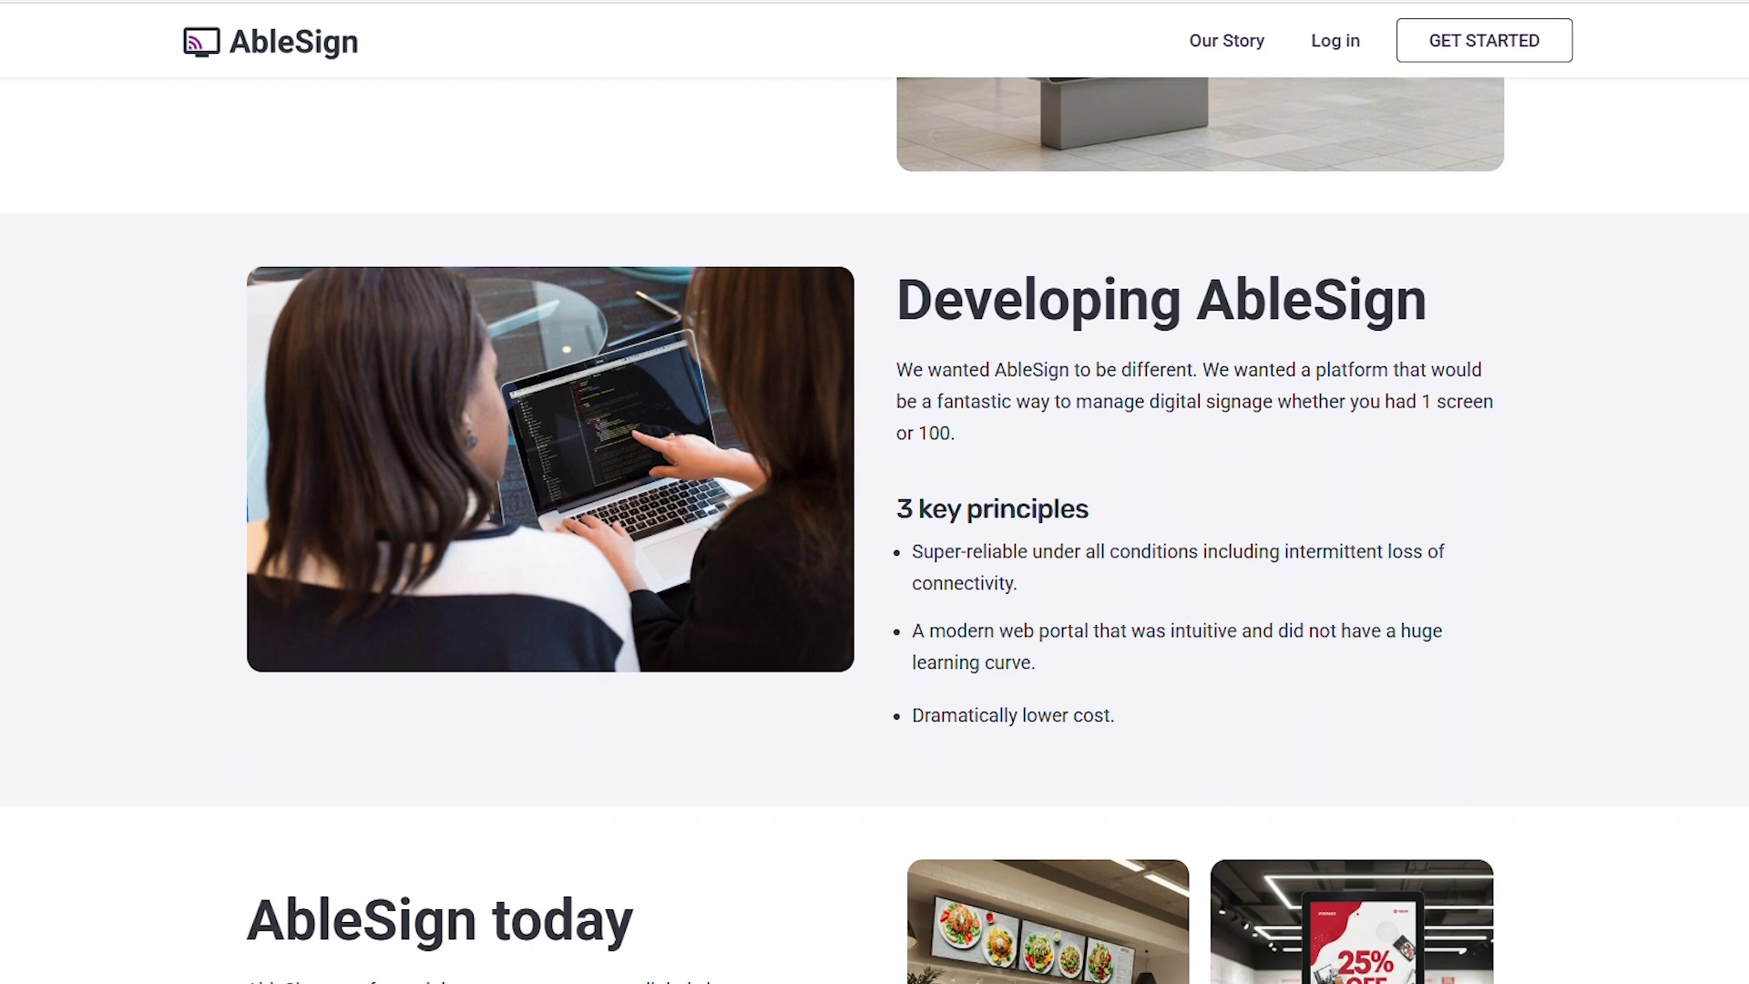
scroll(874, 528, "down", 3)
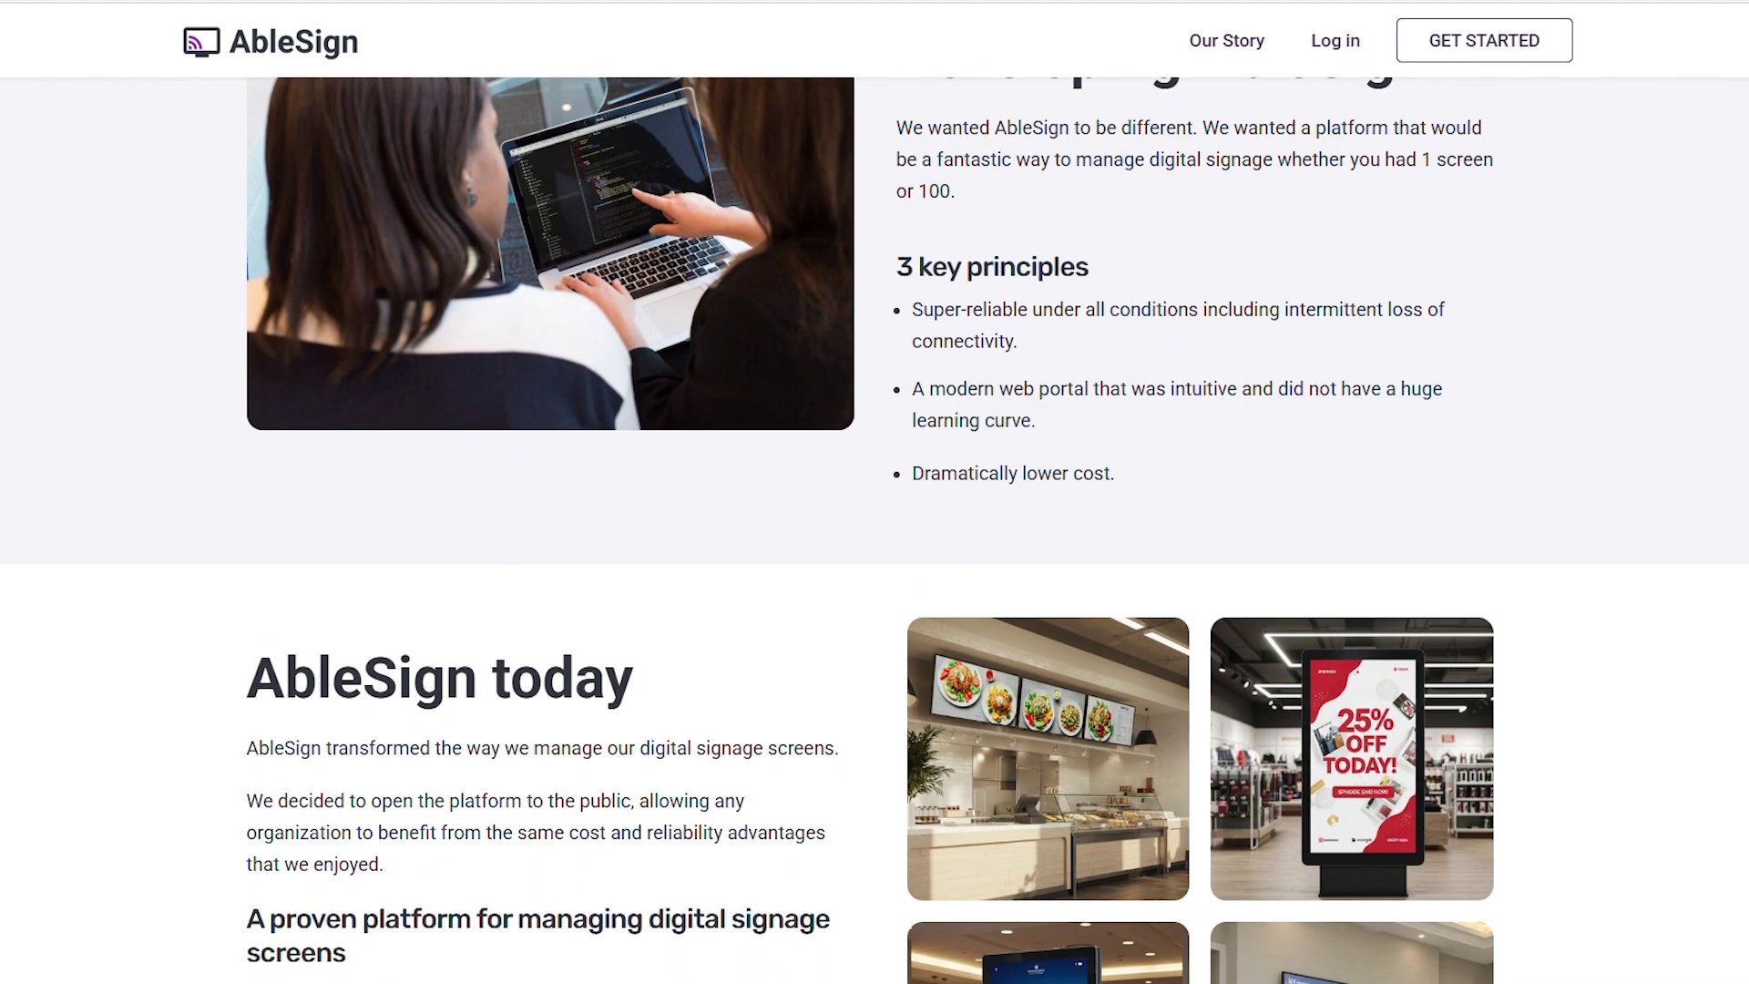
scroll(874, 529, "down", 4)
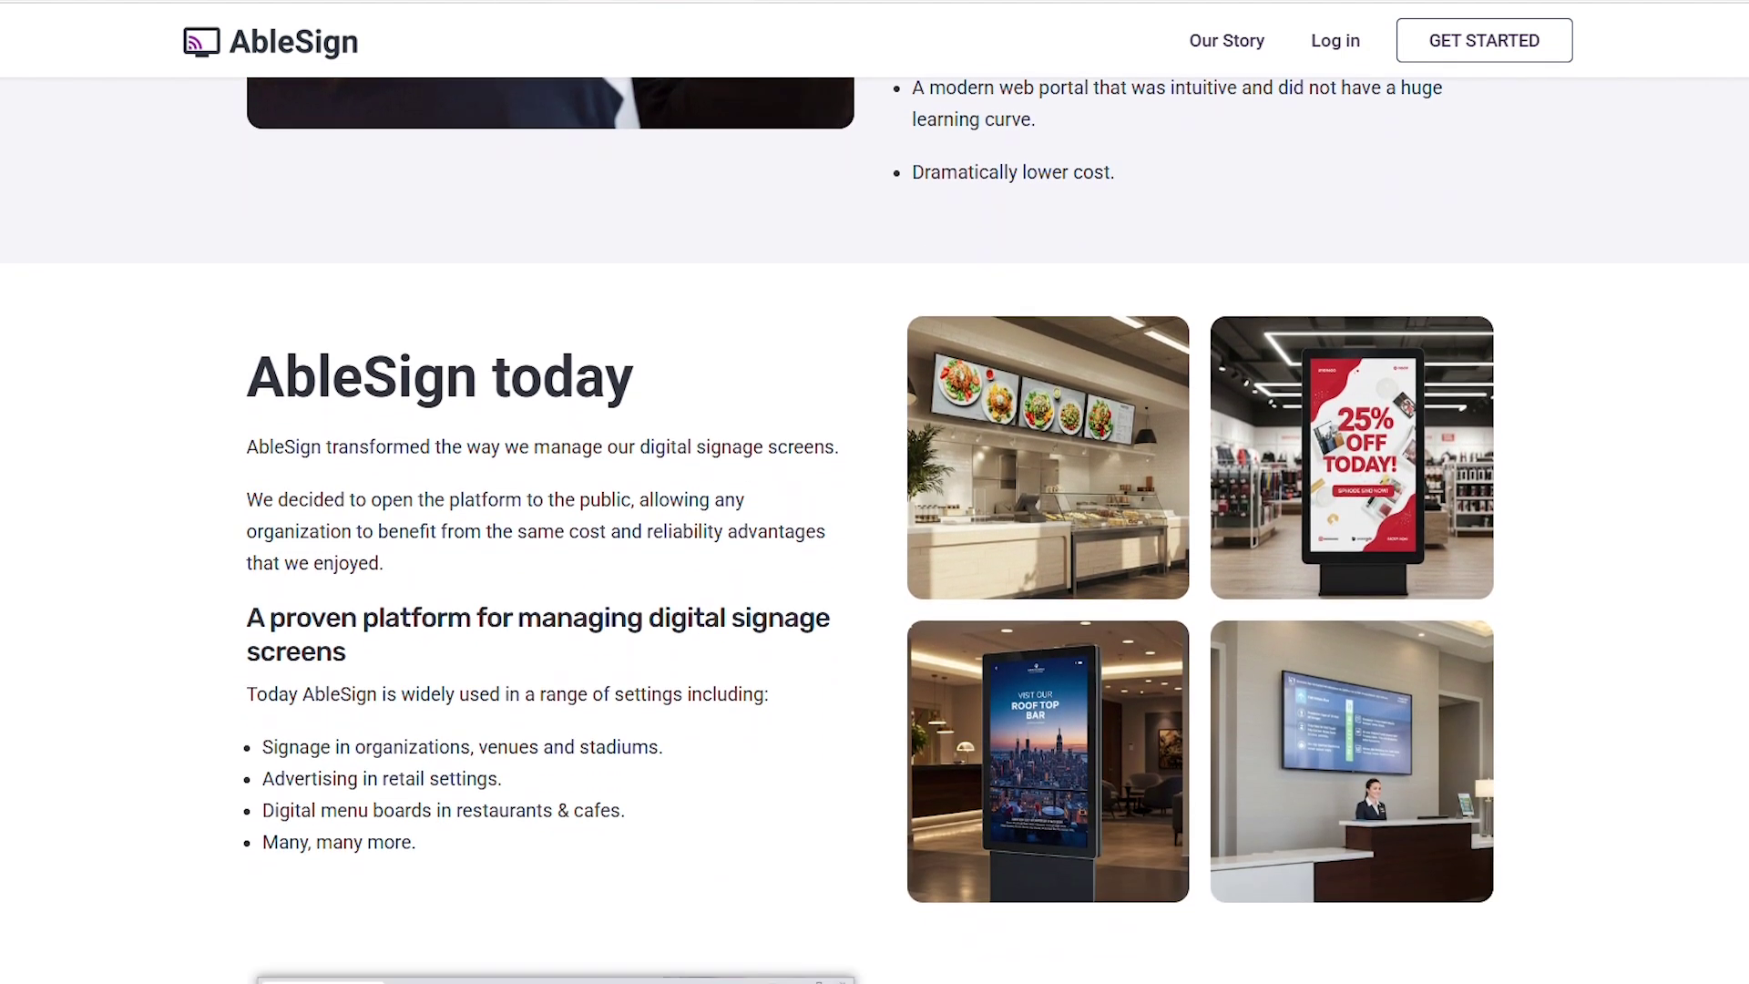
scroll(874, 528, "down", 2)
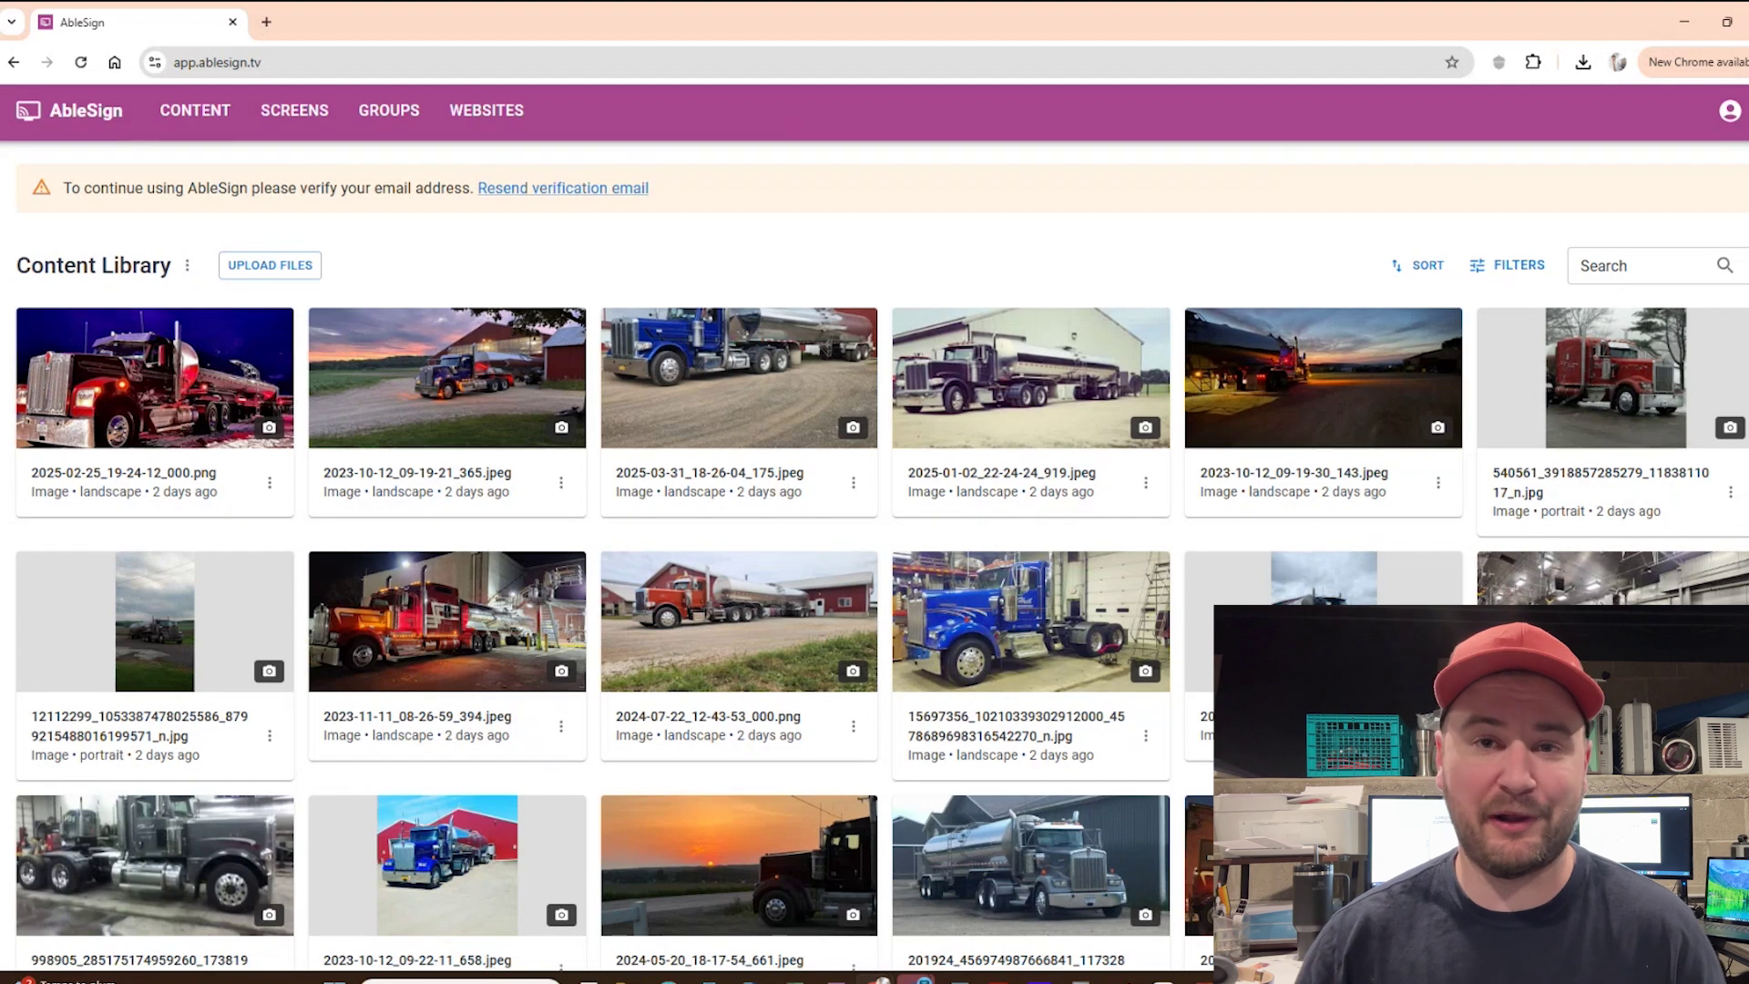
Load the remaining truck photos at the bottom of the Content Library
scroll(875, 528, "down", 2)
scroll(875, 529, "down", 5)
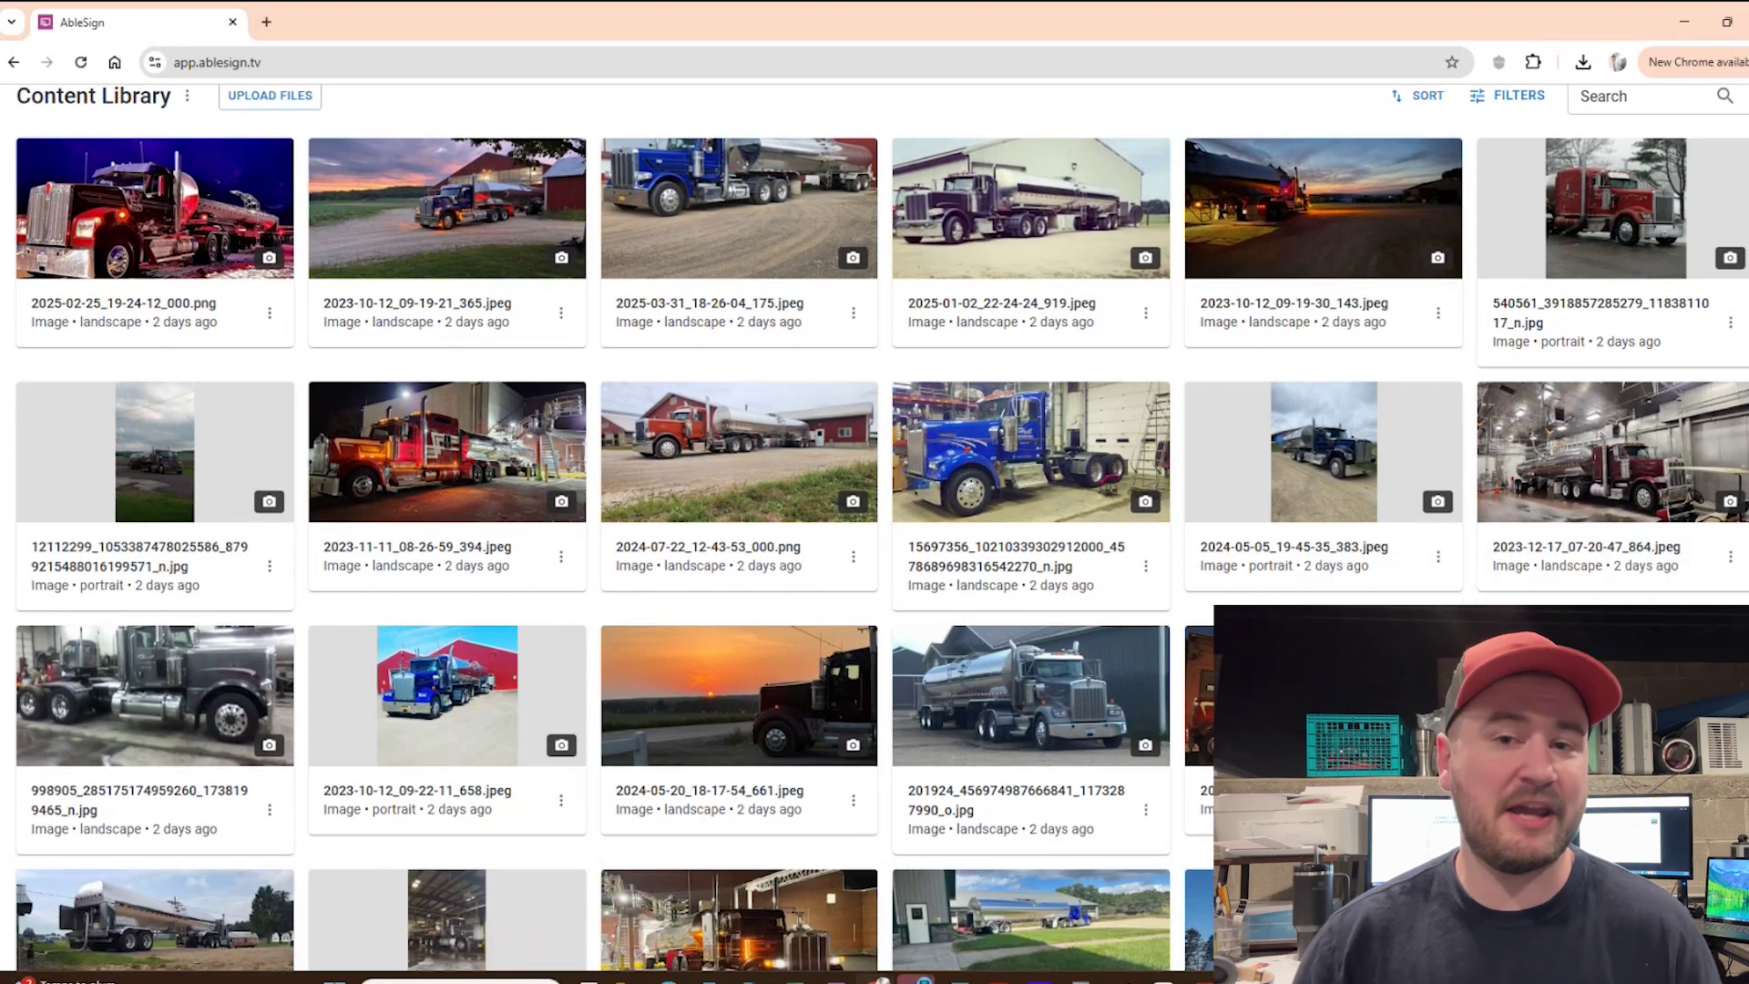
scroll(874, 529, "down", 4)
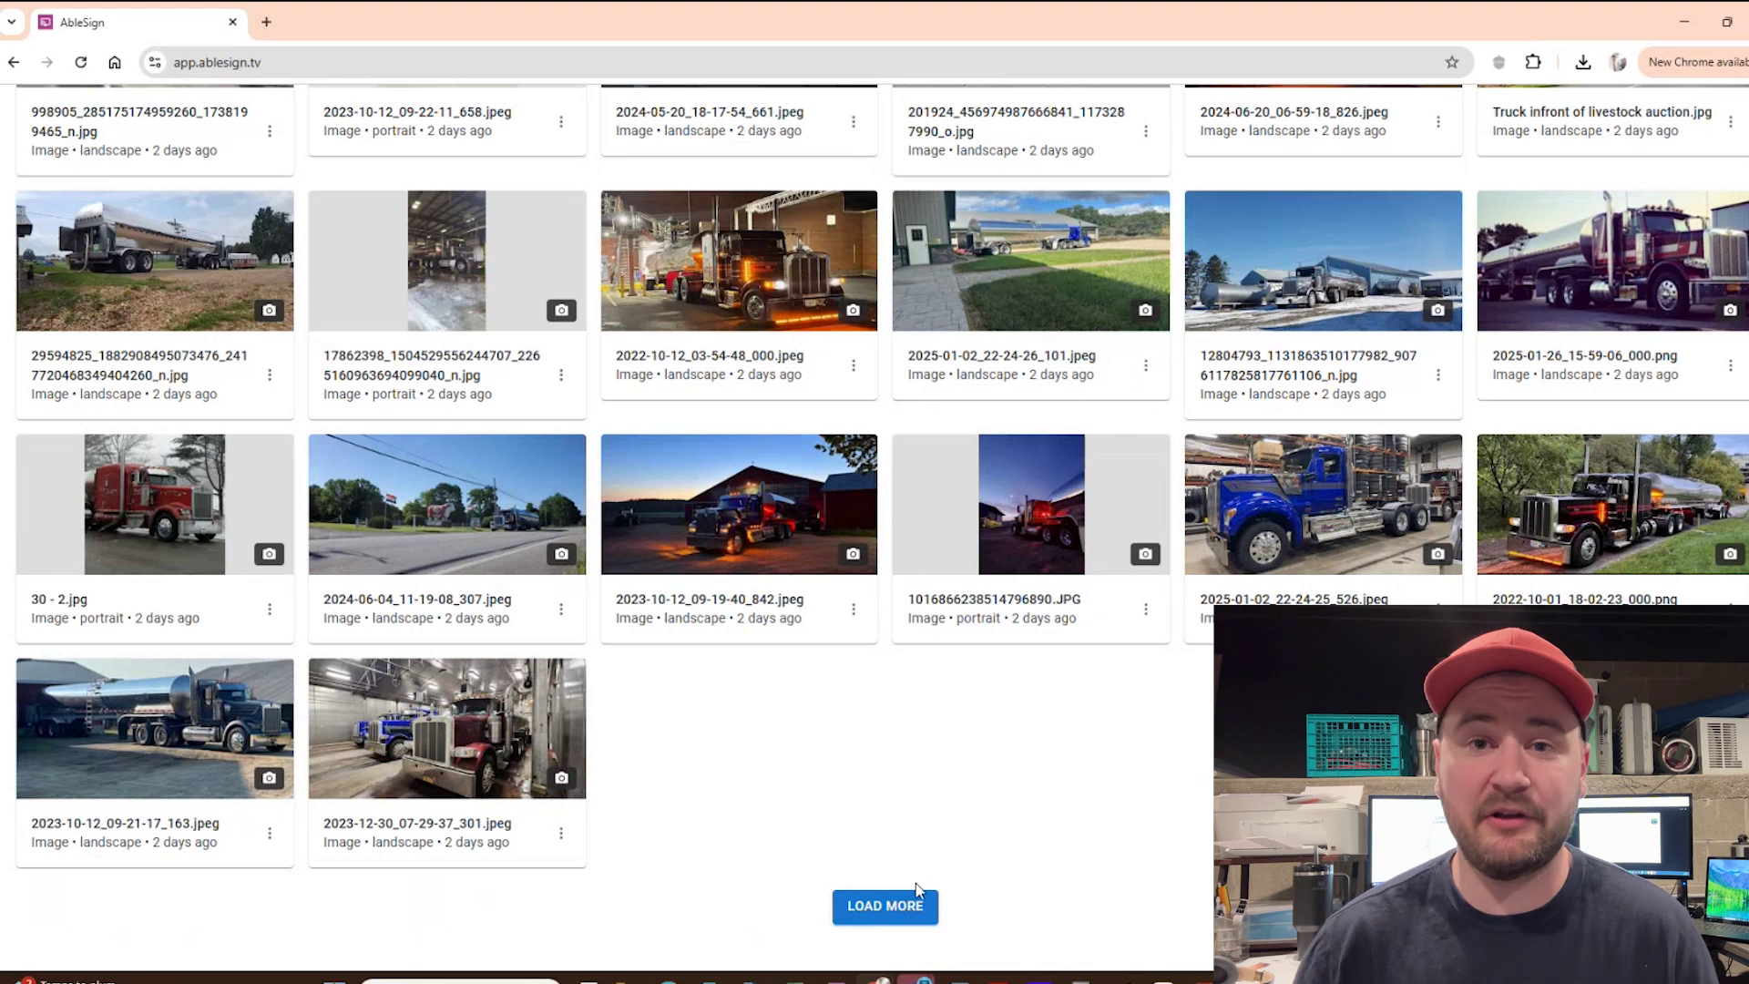
left_click(882, 916)
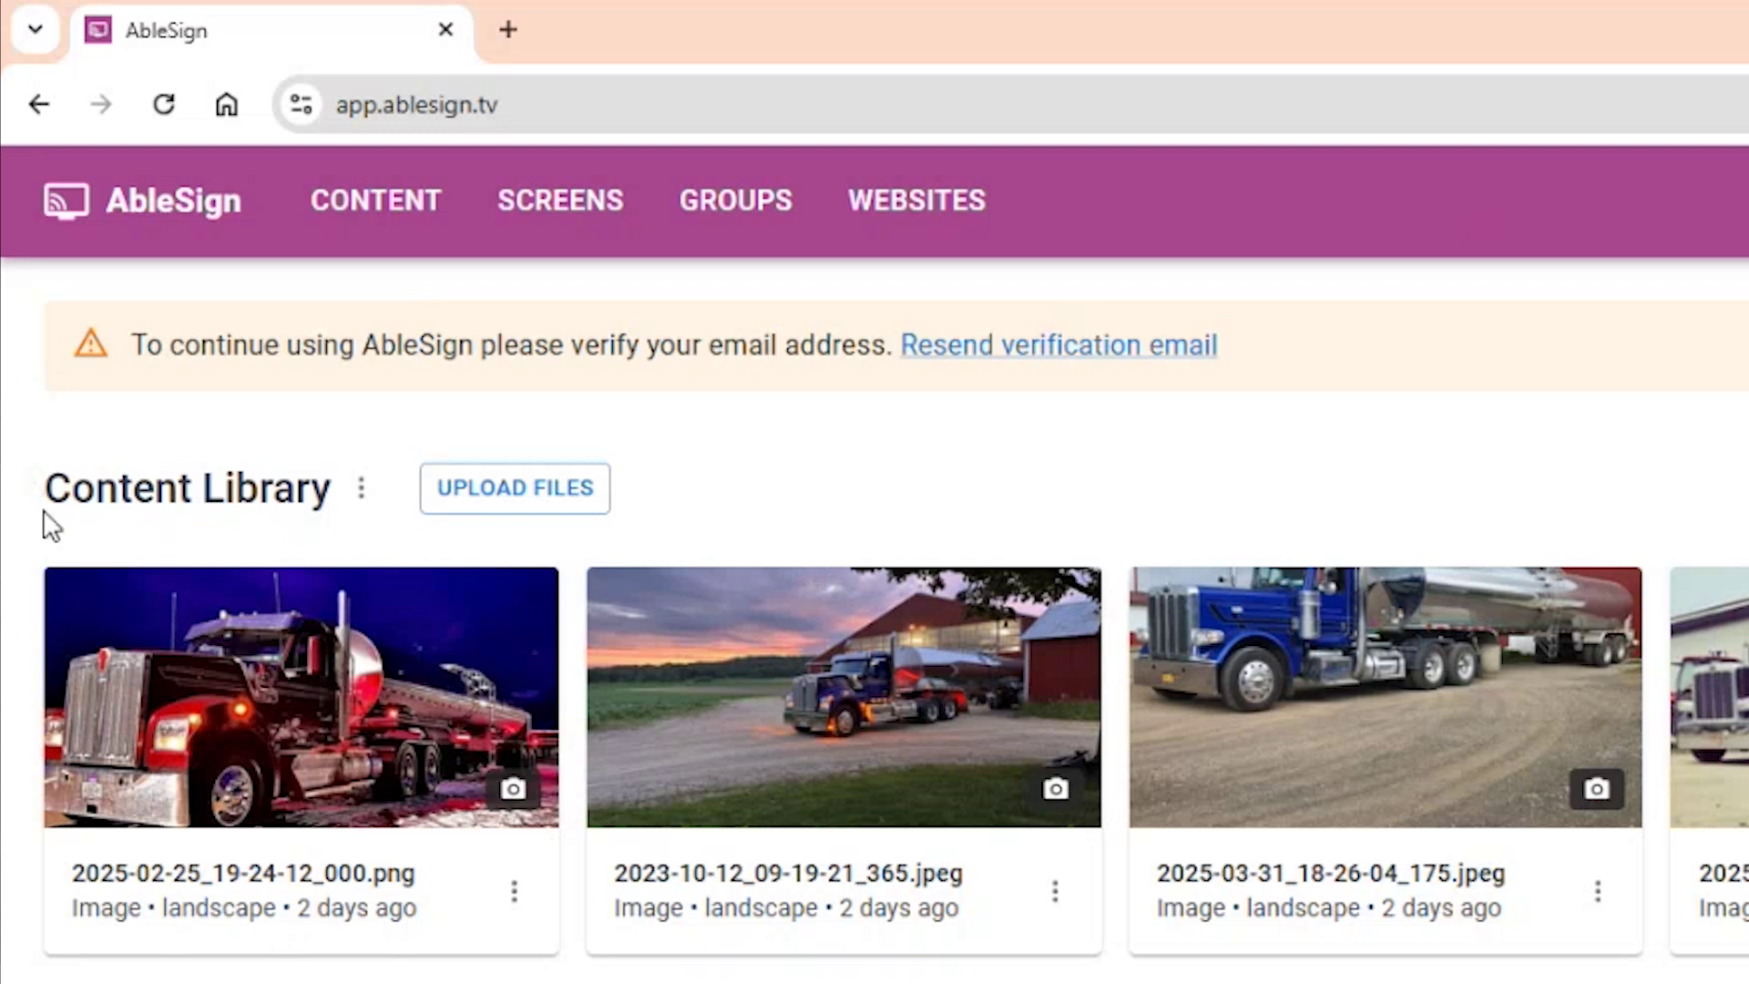
Open Truck Photos Group from screen groups and view its six assigned TV screens
left_click(601, 214)
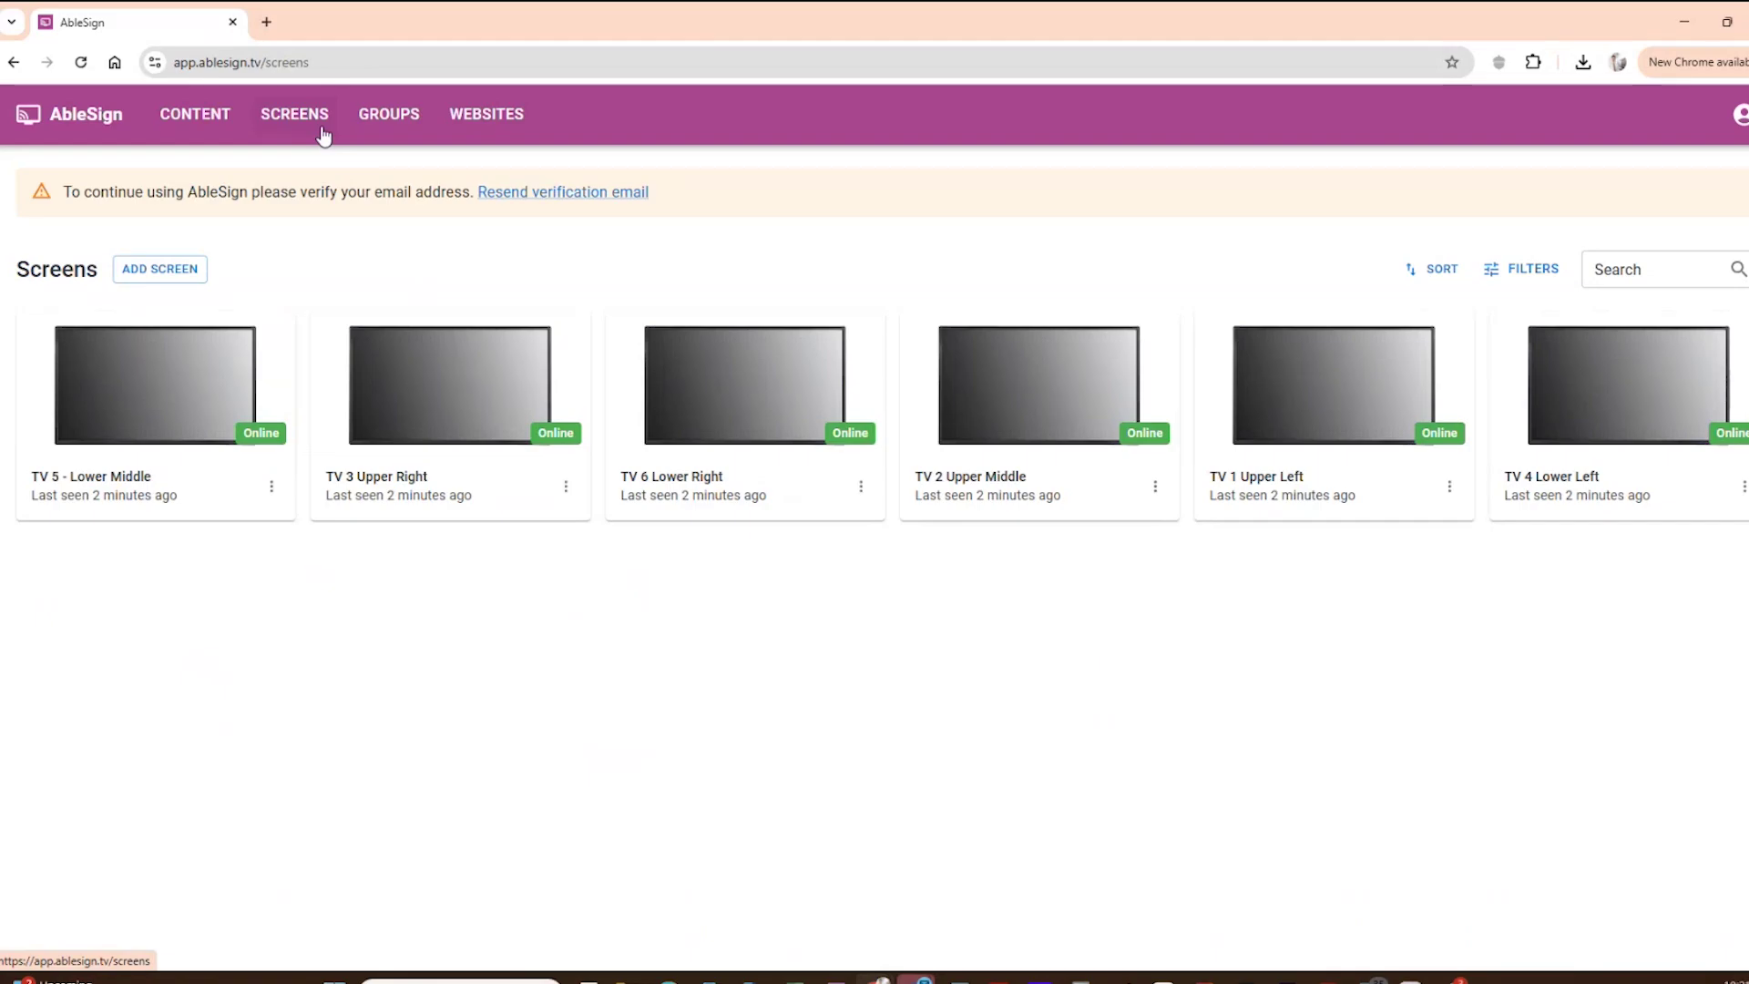
left_click(377, 130)
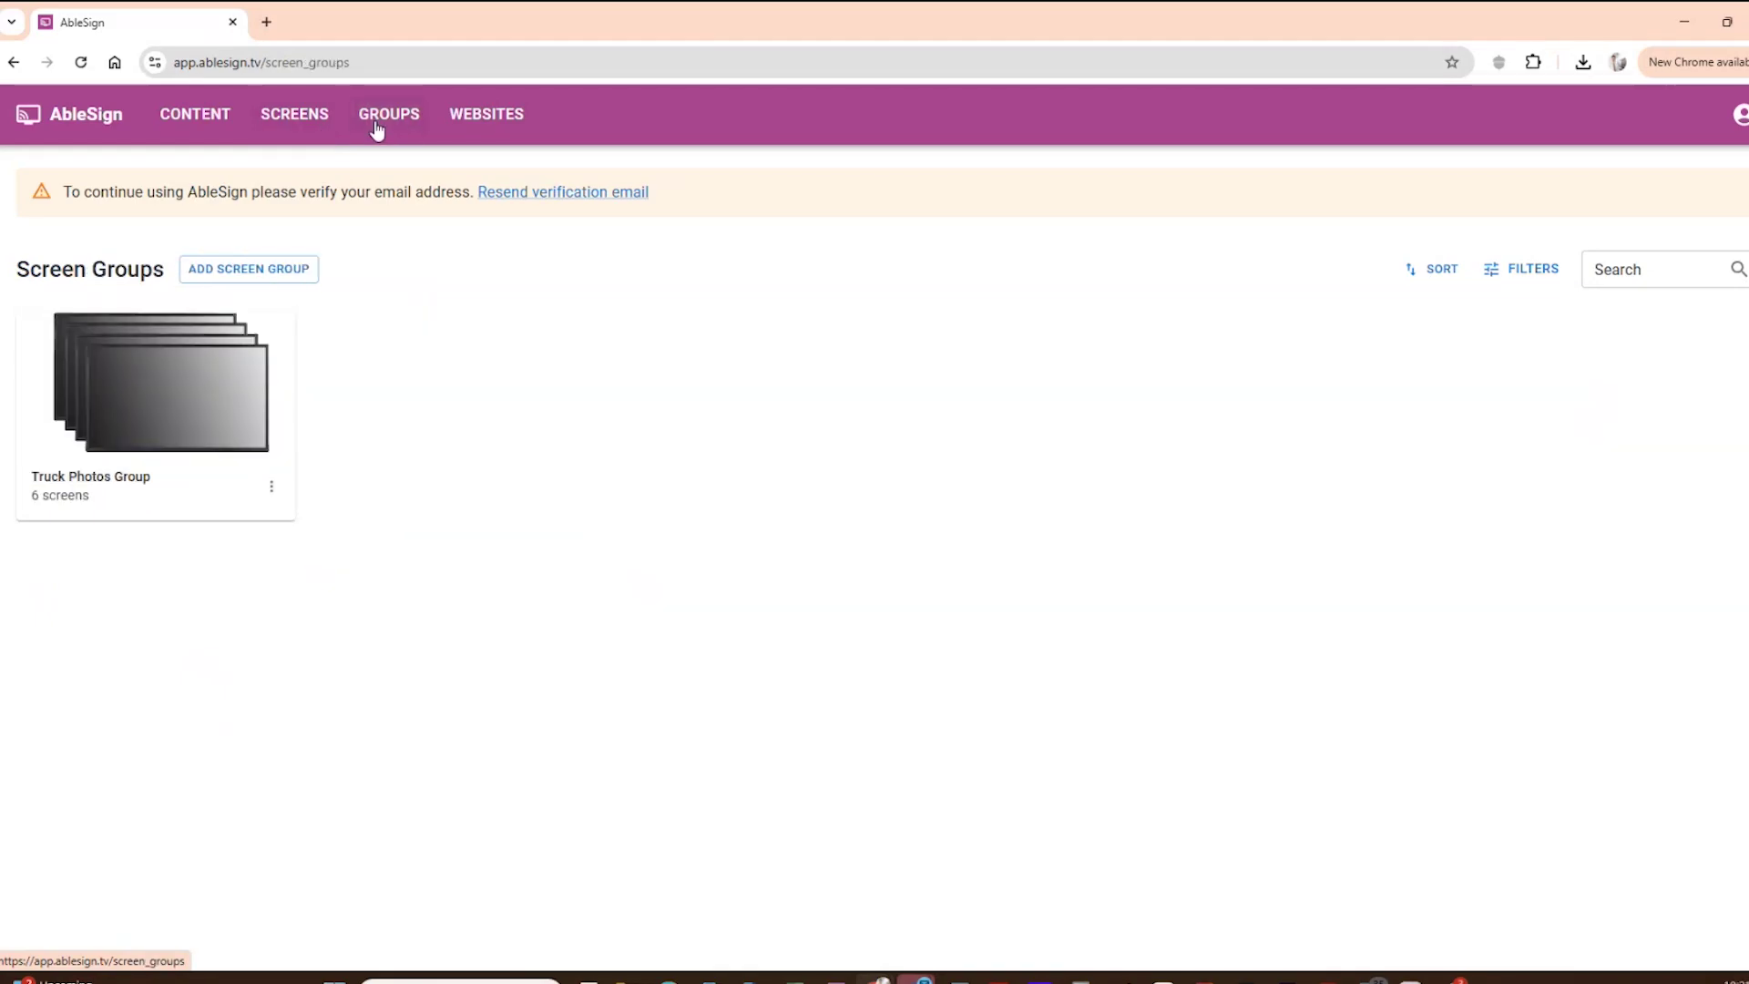
left_click(310, 592)
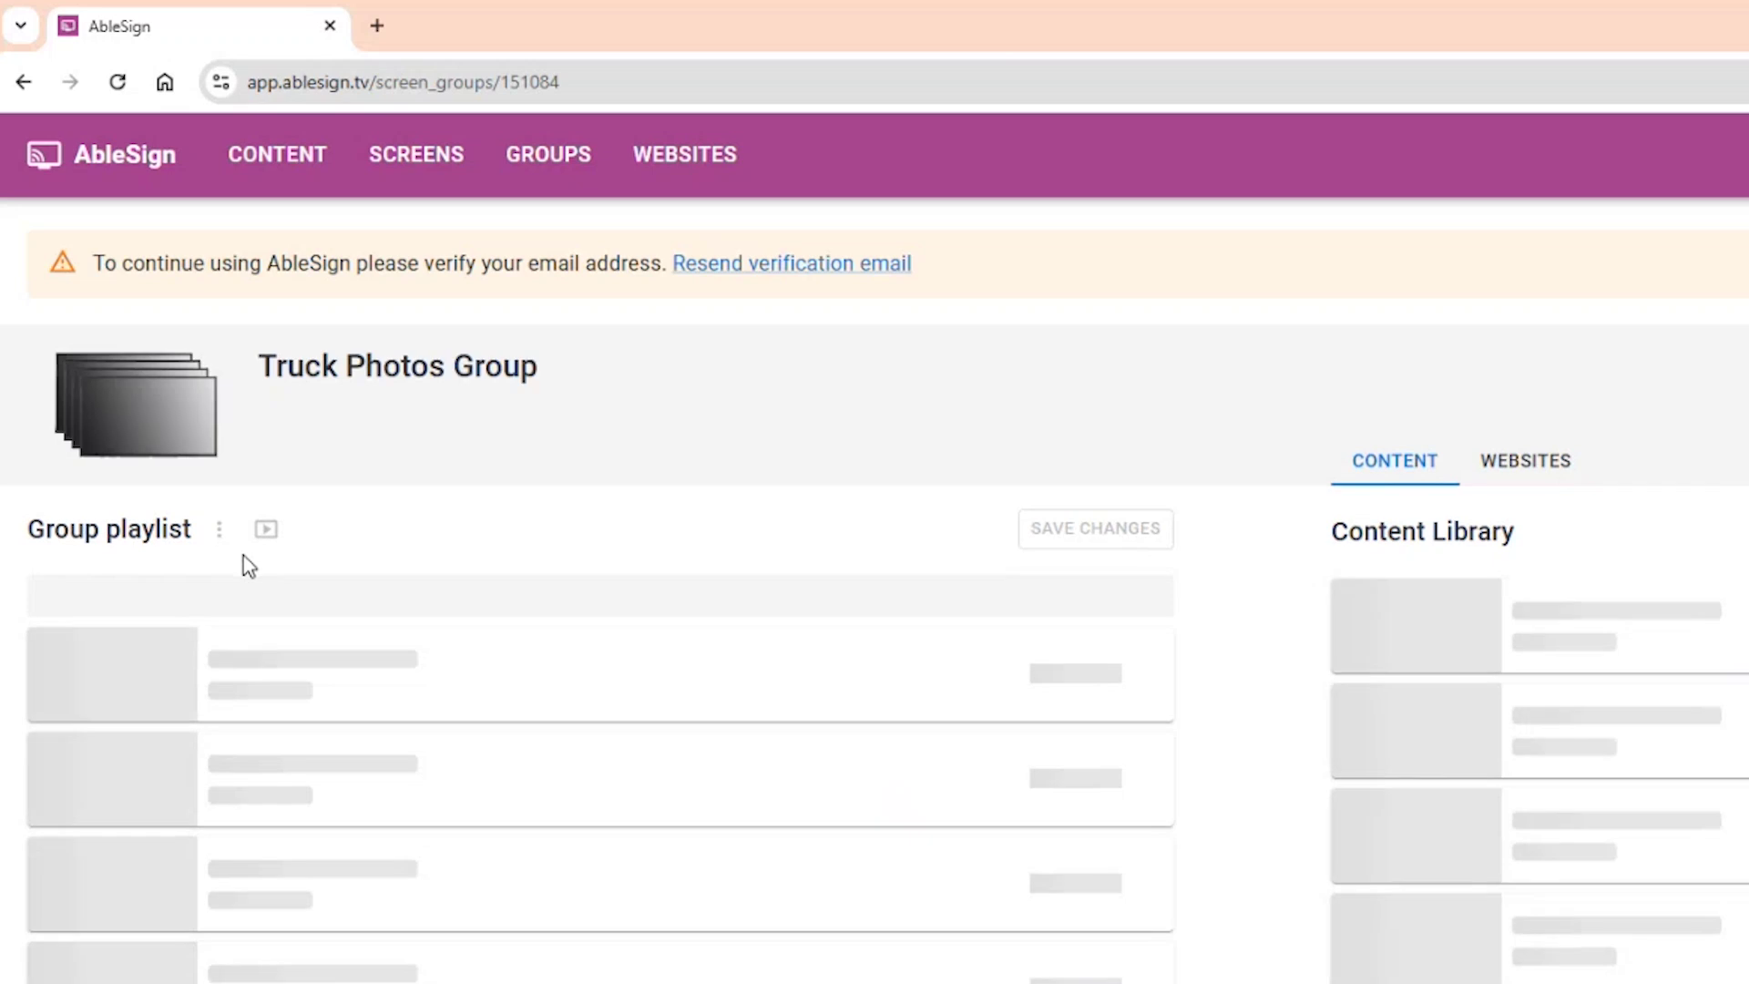
left_click(726, 485)
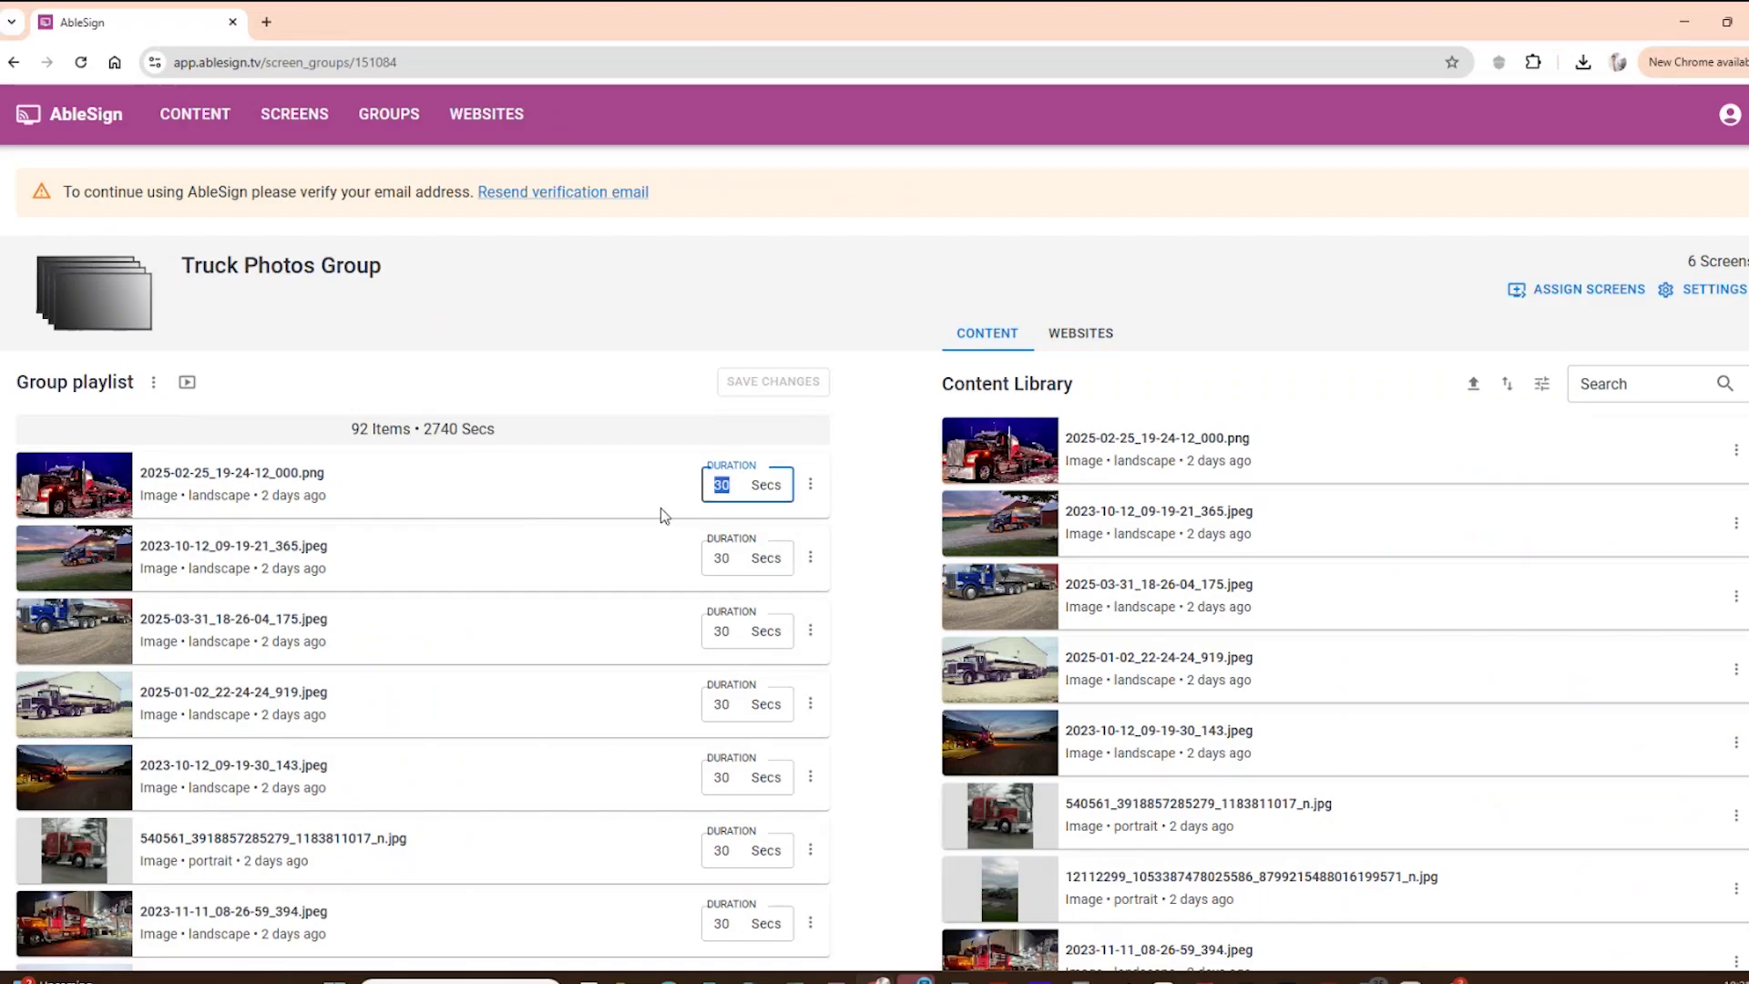
left_click(1552, 301)
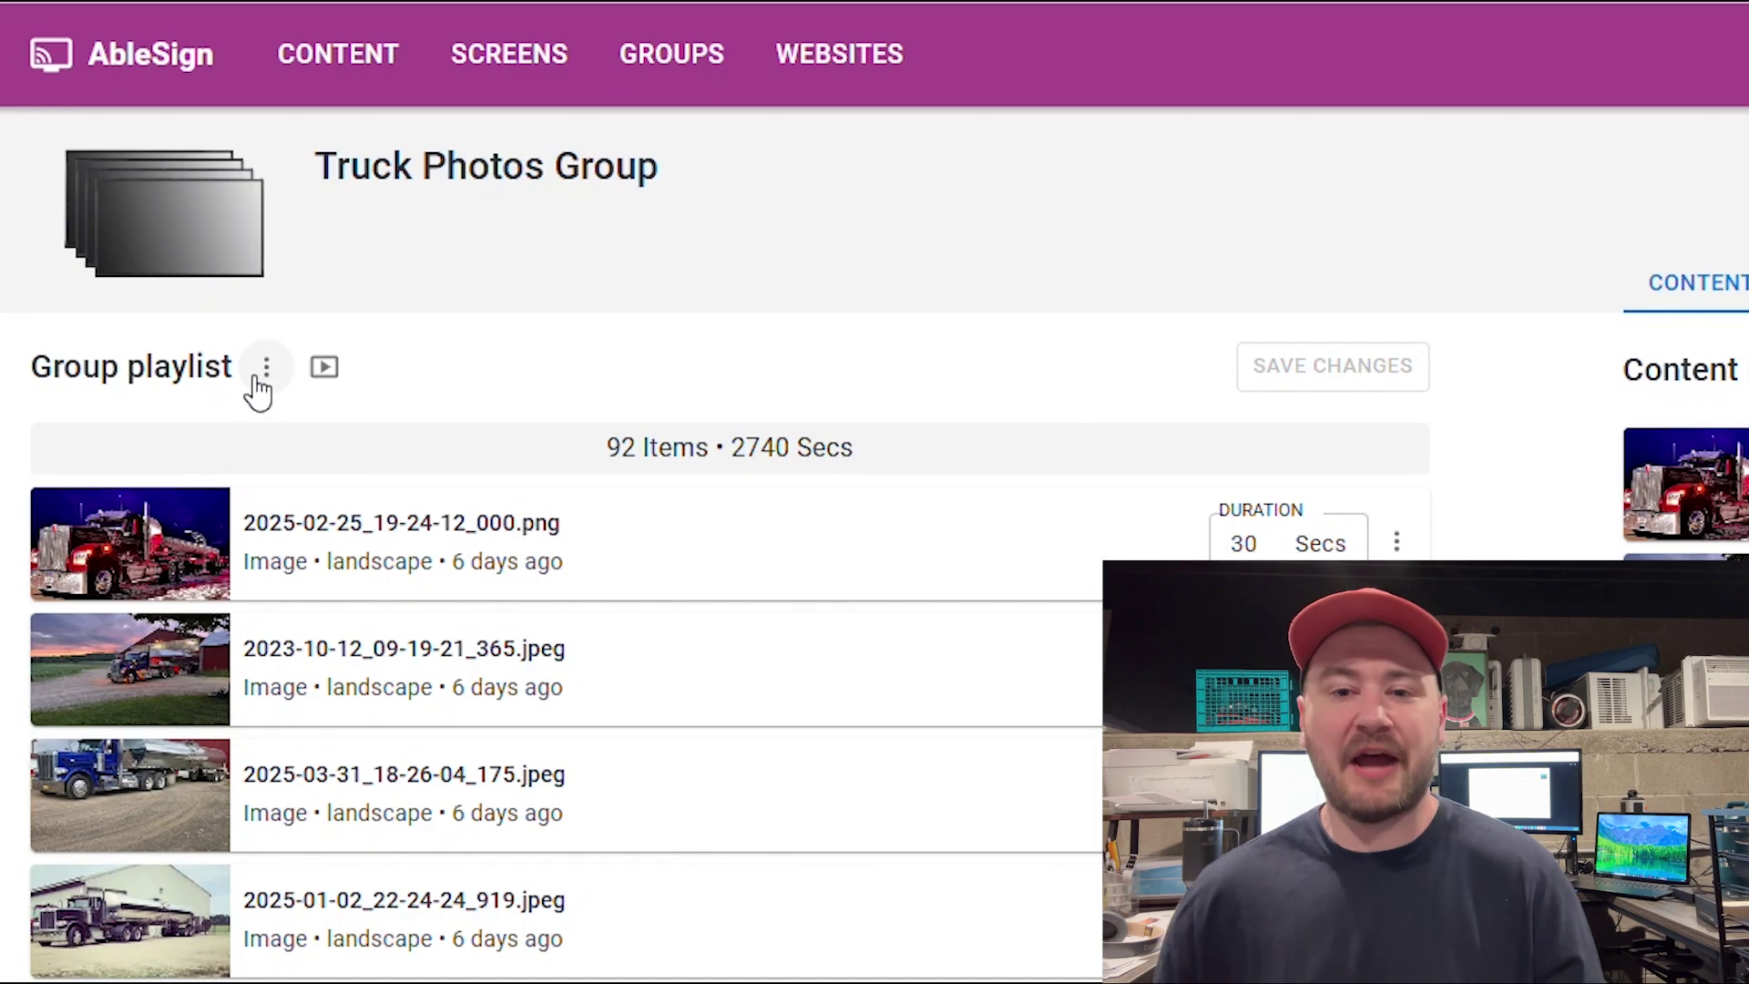
Show the option menus for the group playlist and its first item
left_click(266, 368)
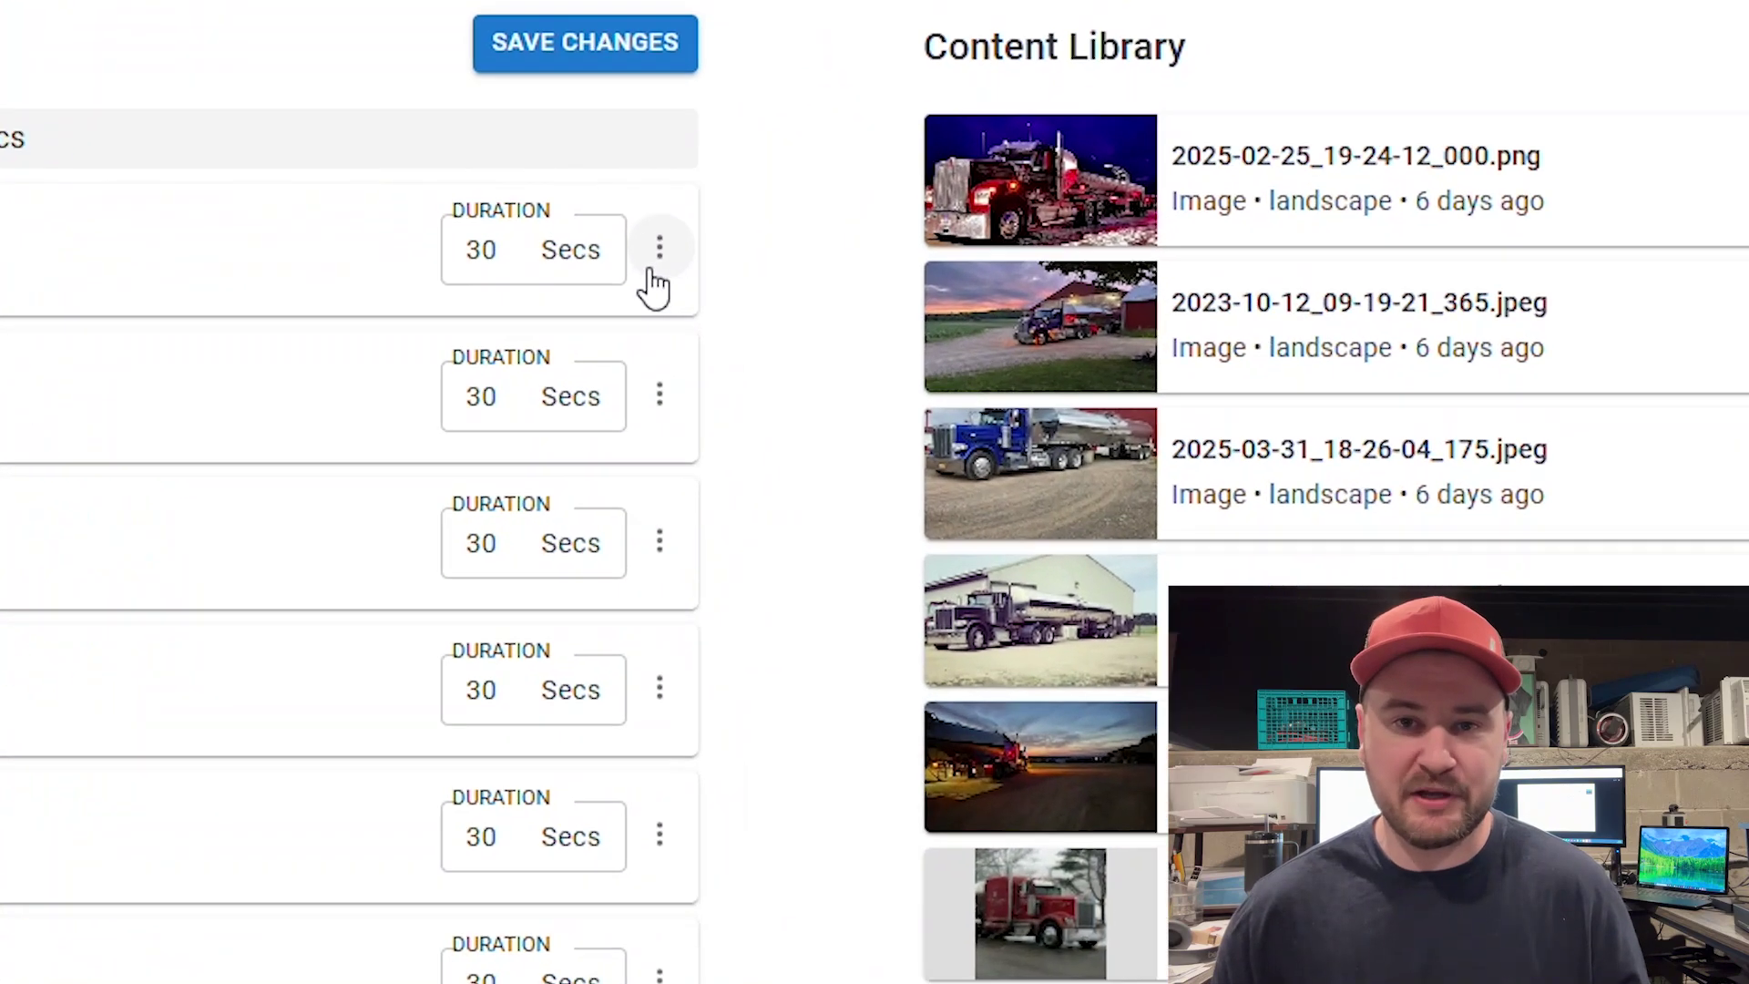
left_click(839, 328)
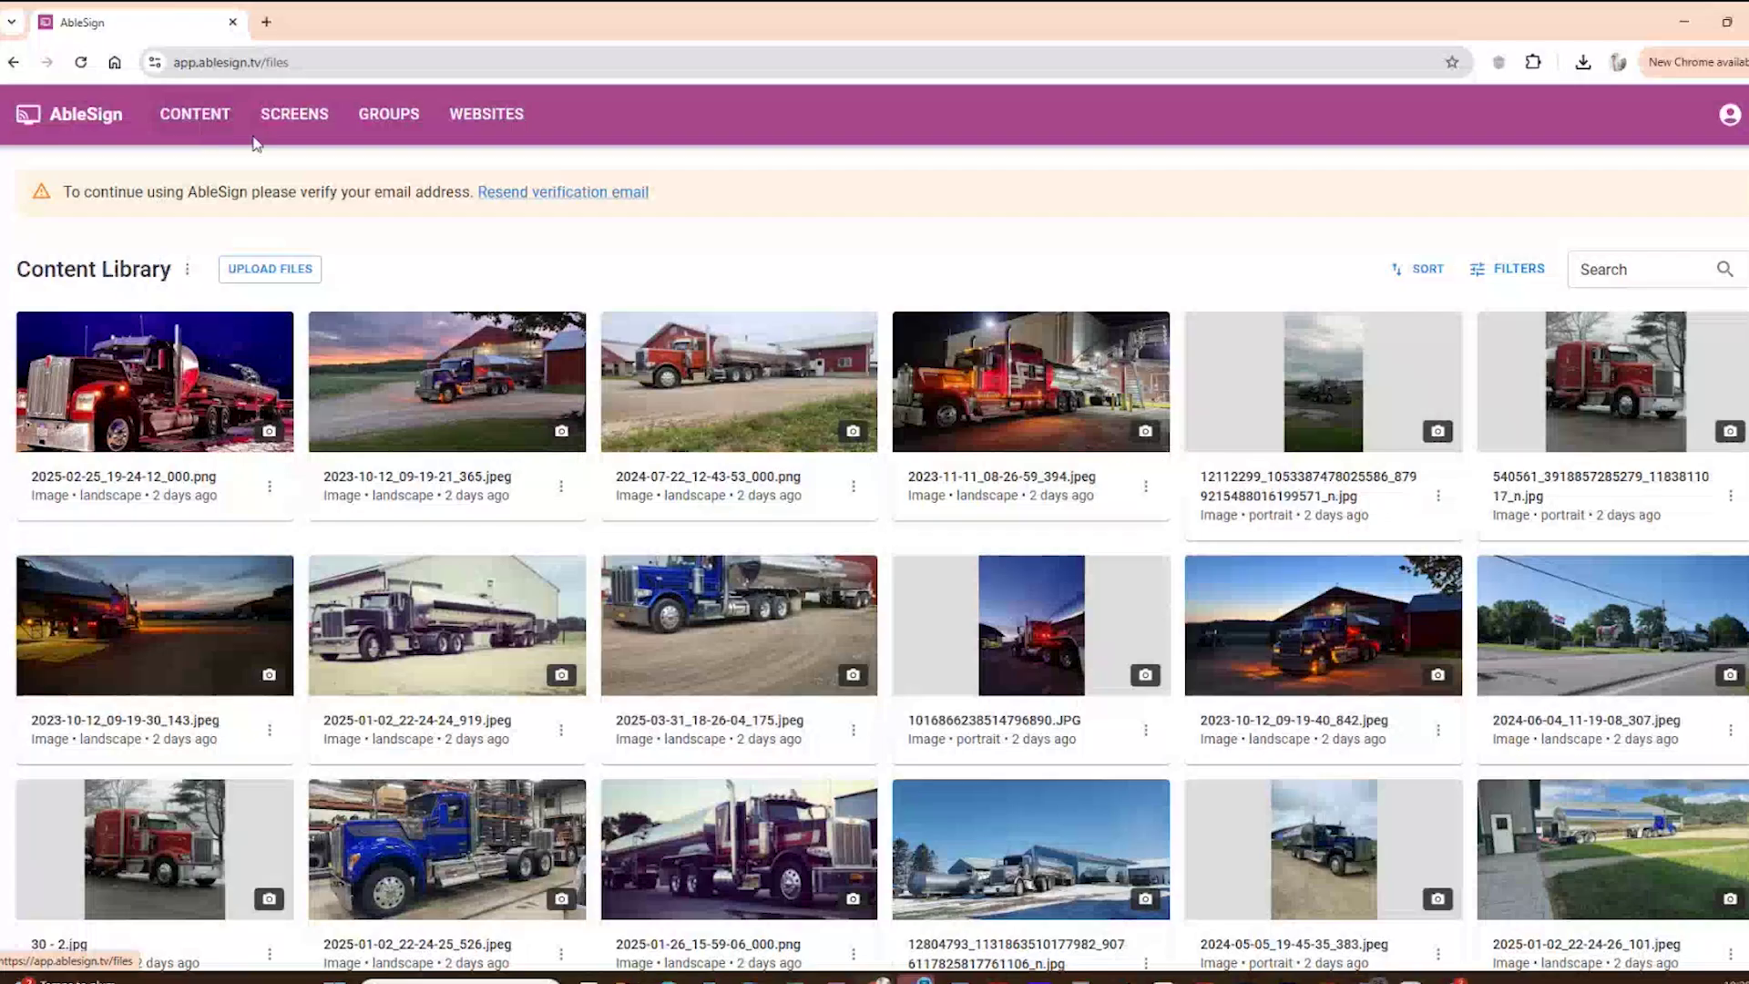
Go to the Screens list and open the Add screen pairing dialog
left_click(289, 116)
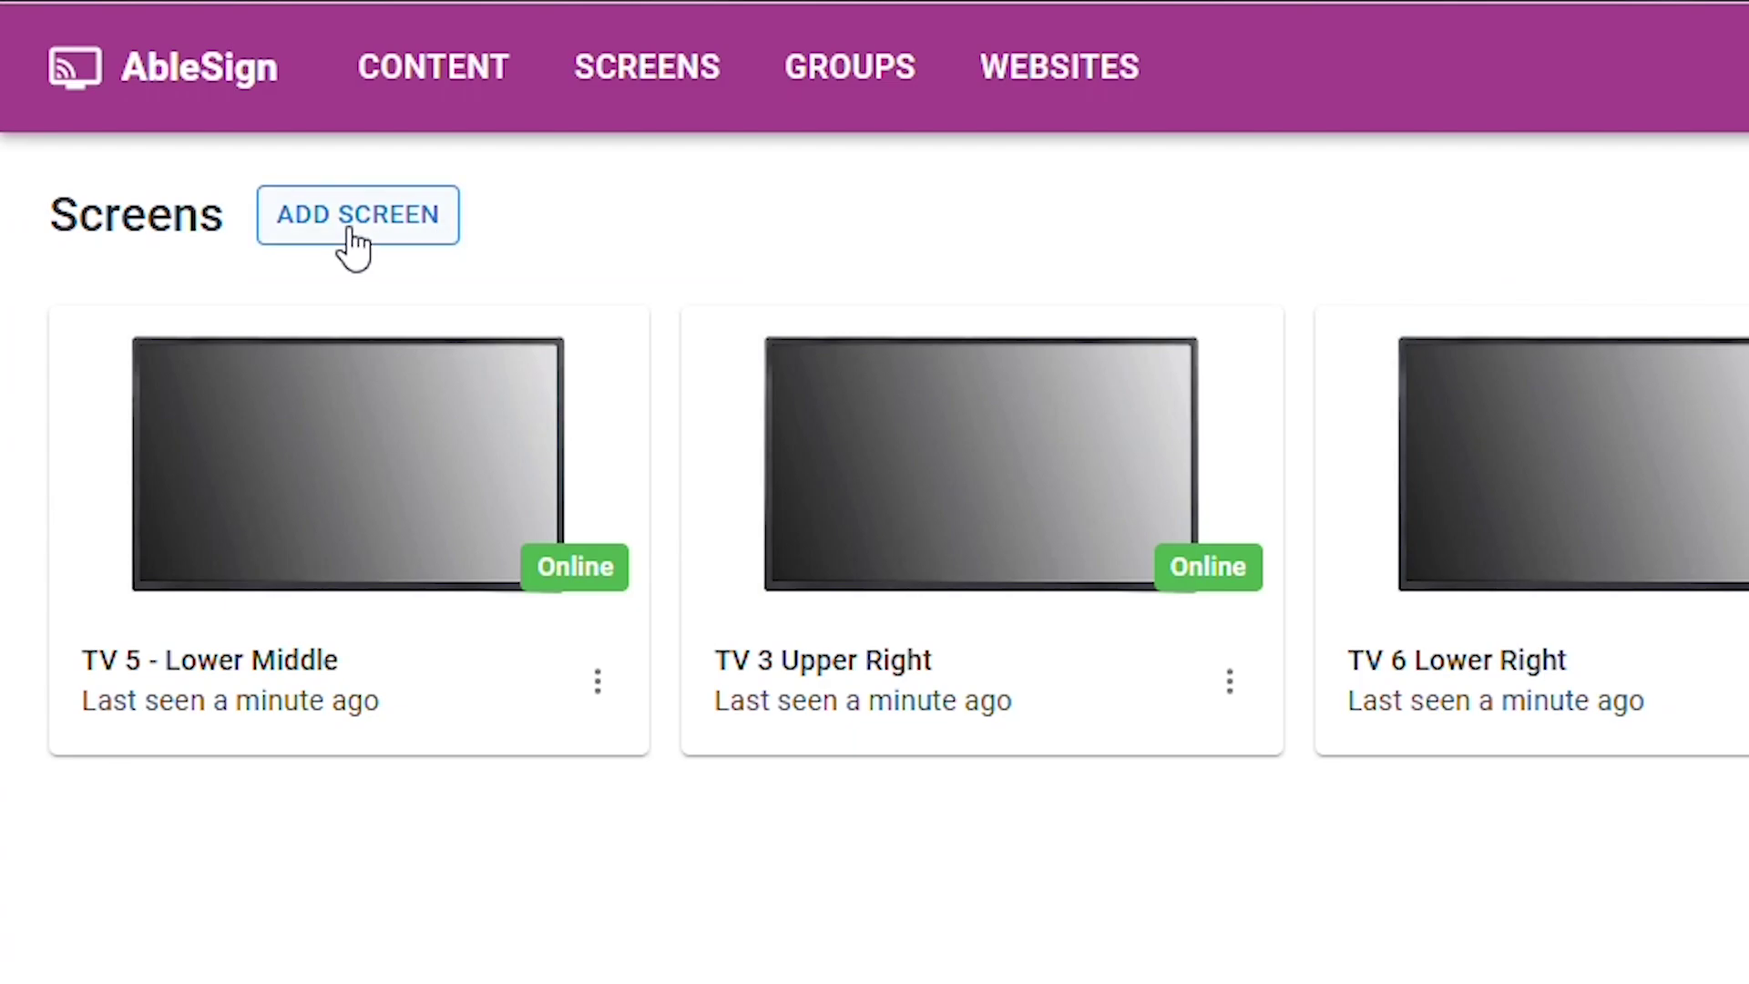
left_click(160, 269)
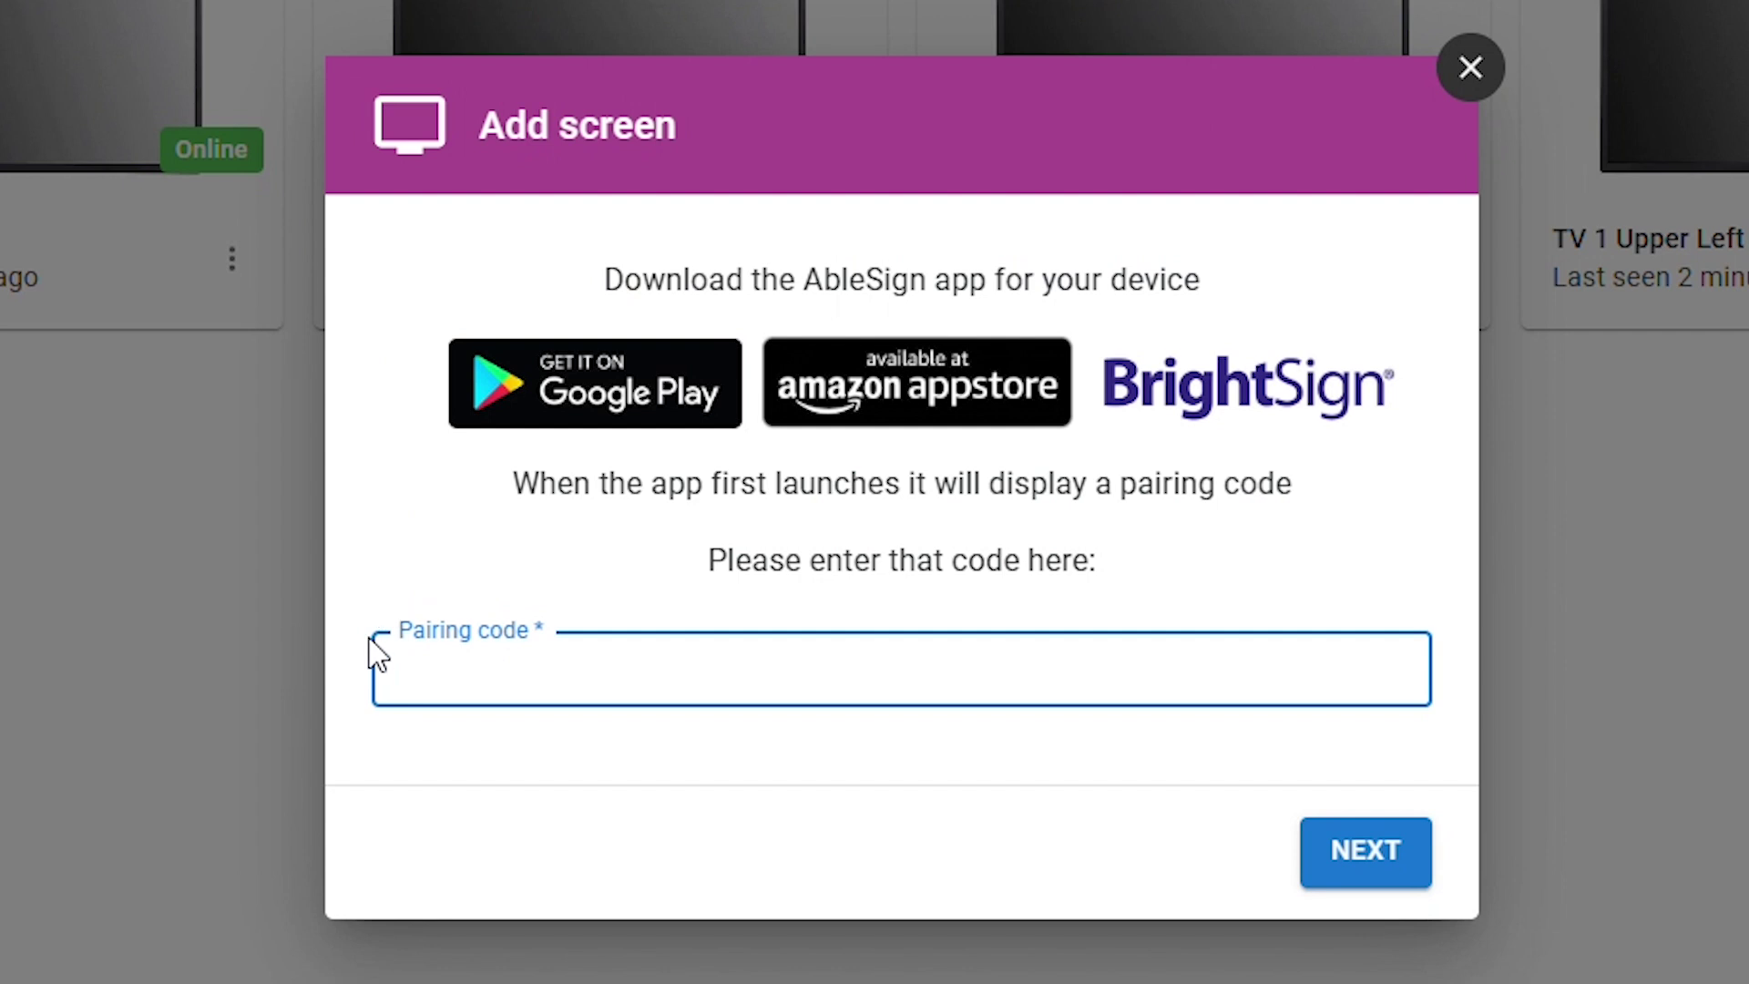
Enter the TV's device pairing code in the Pairing code field
type("123456")
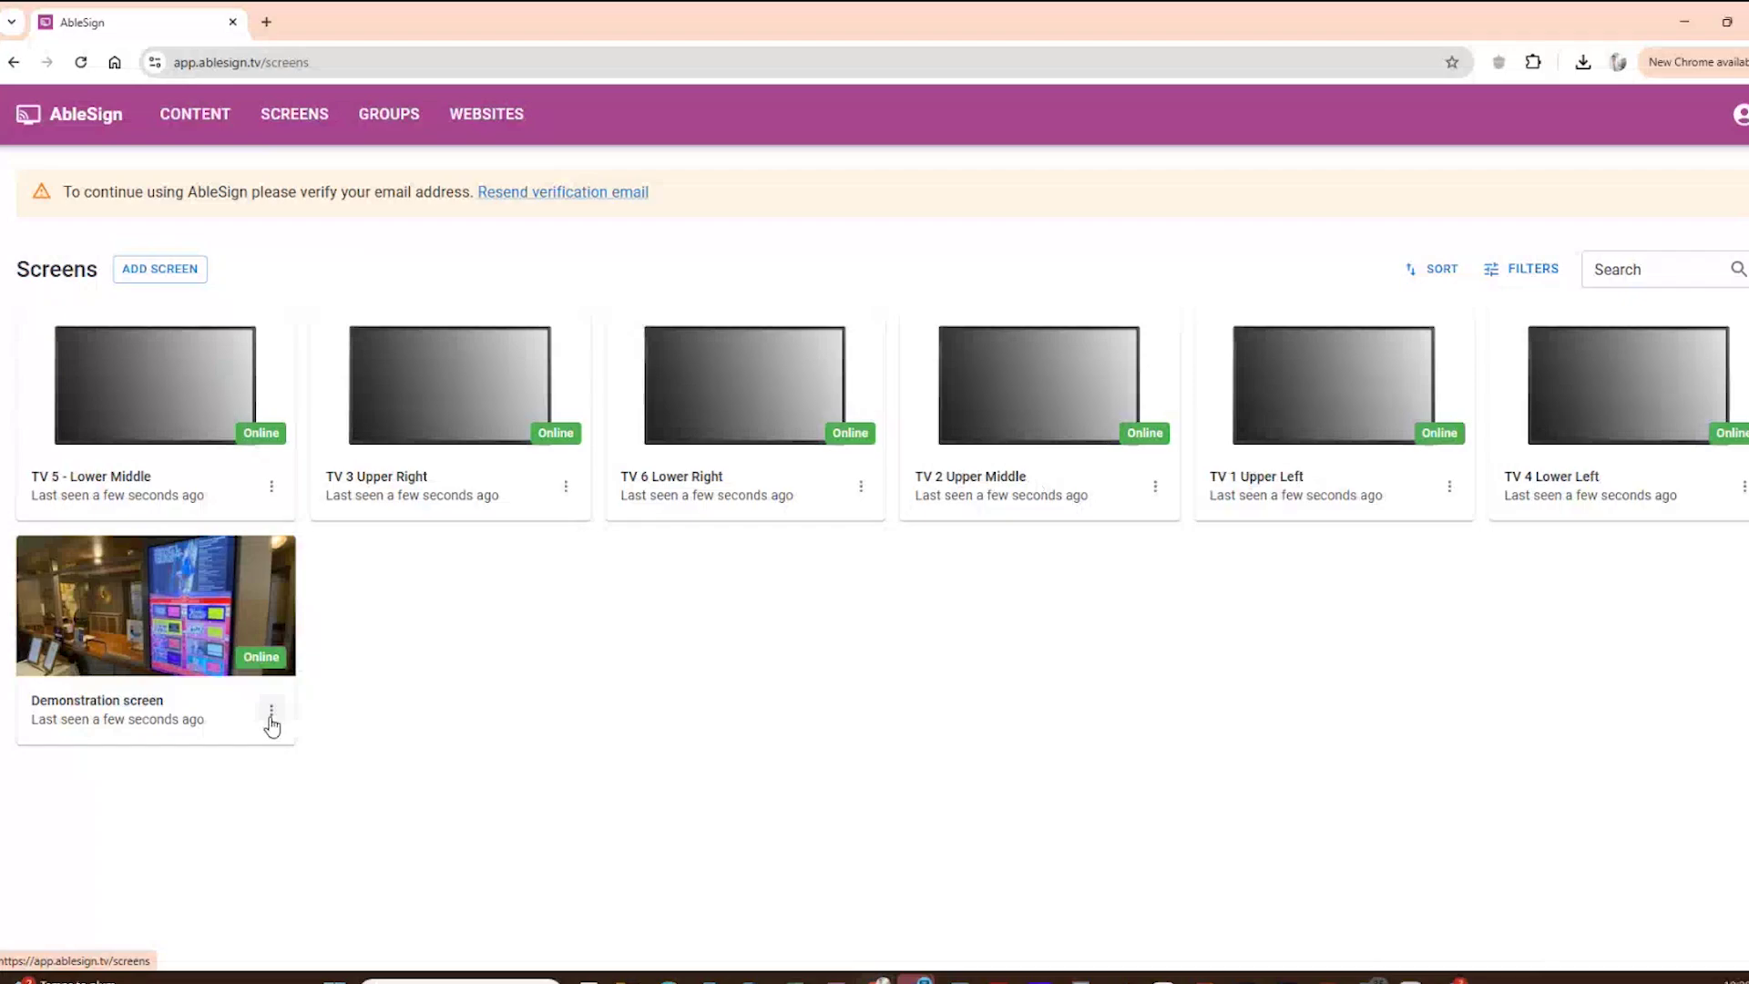
Open the options menu for the Demonstration screen
left_click(270, 710)
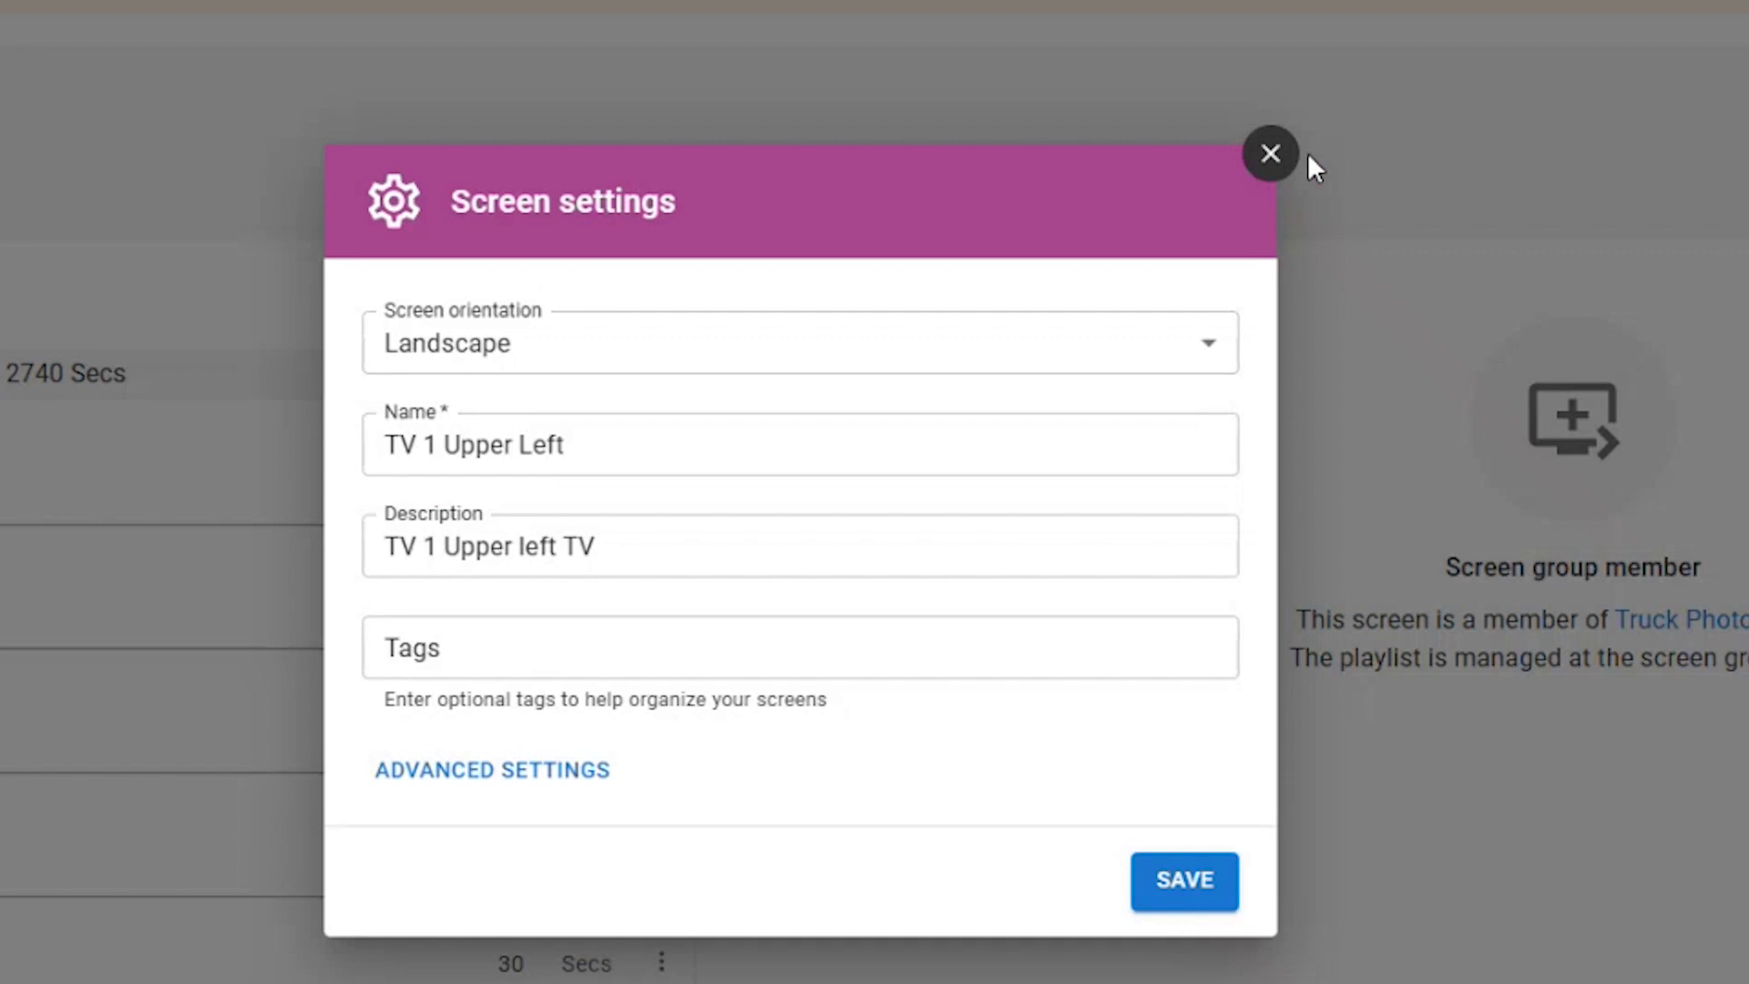
Close the TV 1 Upper Left Screen settings dialog without saving
left_click(1284, 159)
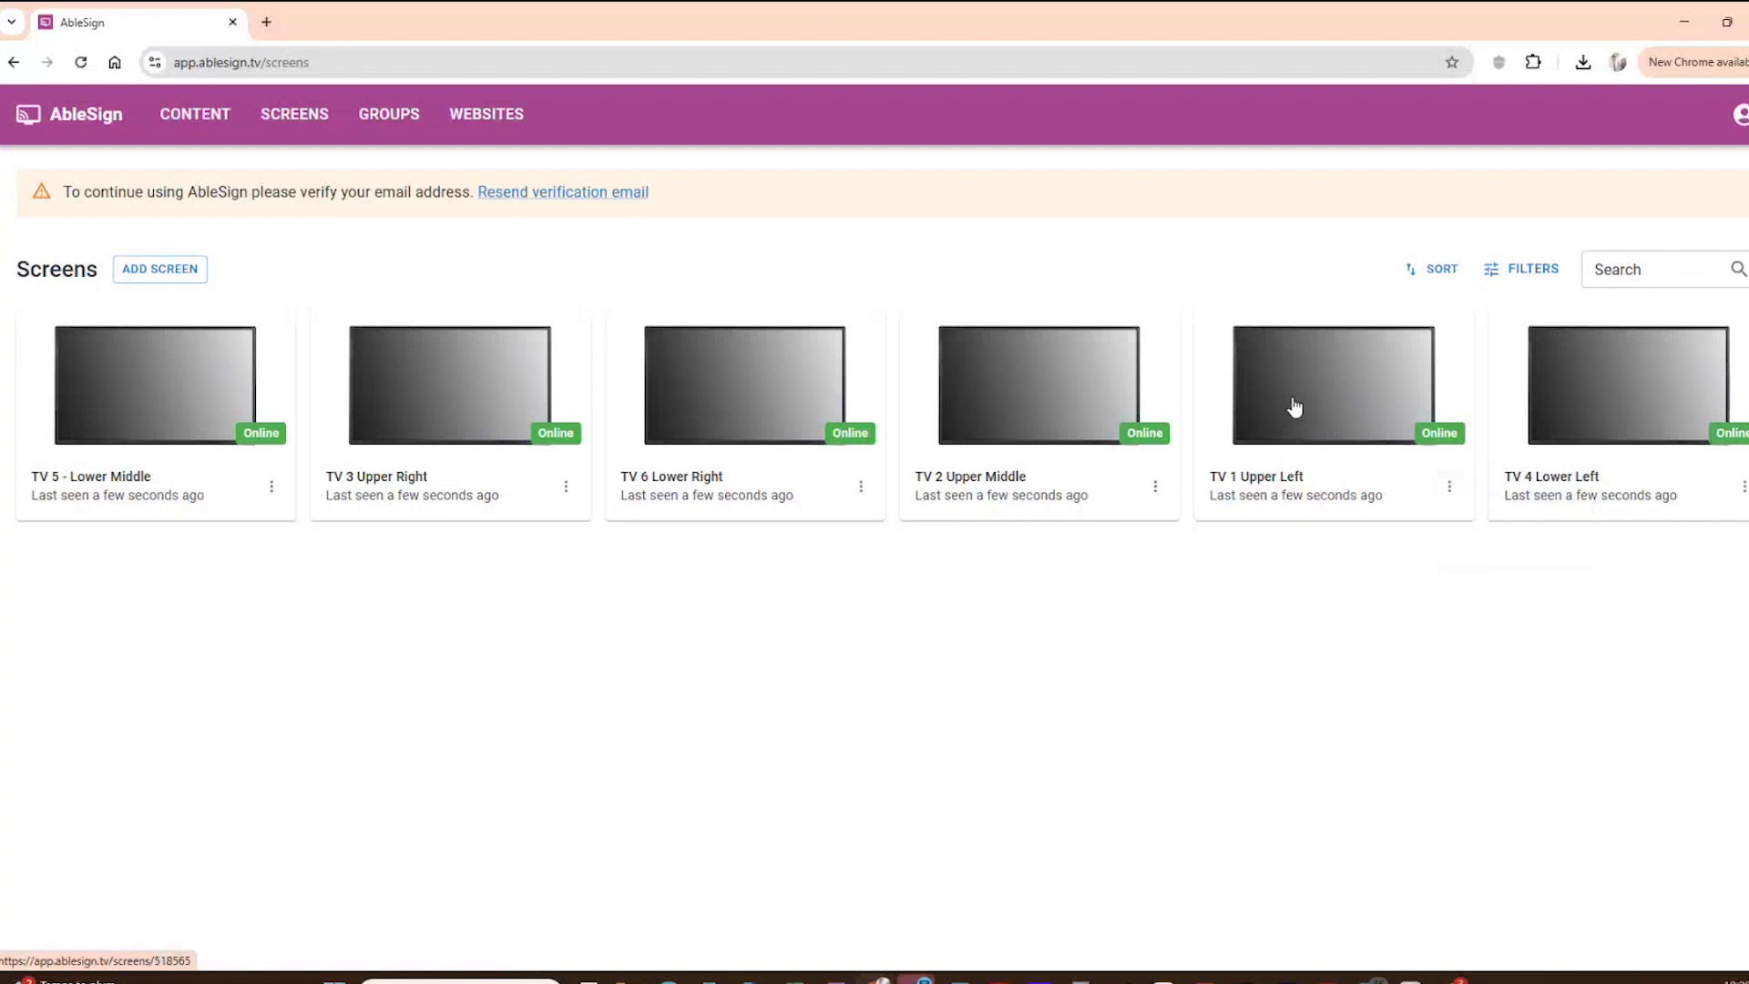
Review TV 1 Upper Left's 92-item playlist and open its operating hours schedule
left_click(1294, 406)
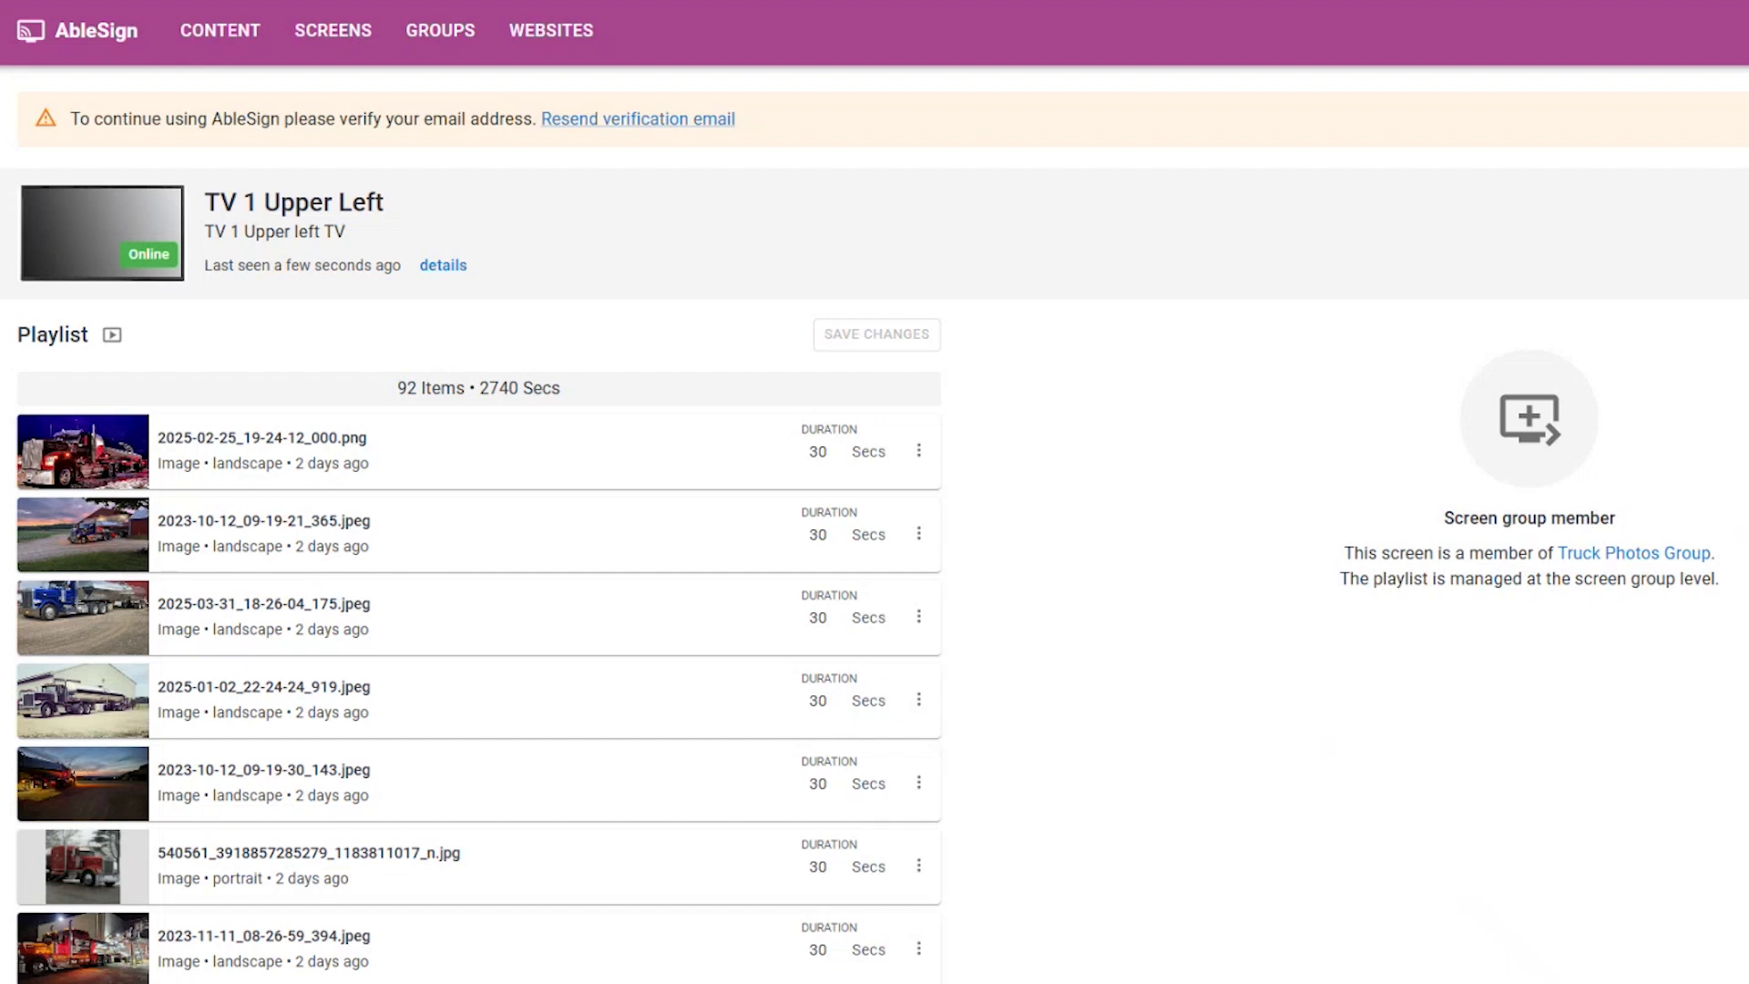
scroll(710, 506, "down", 6)
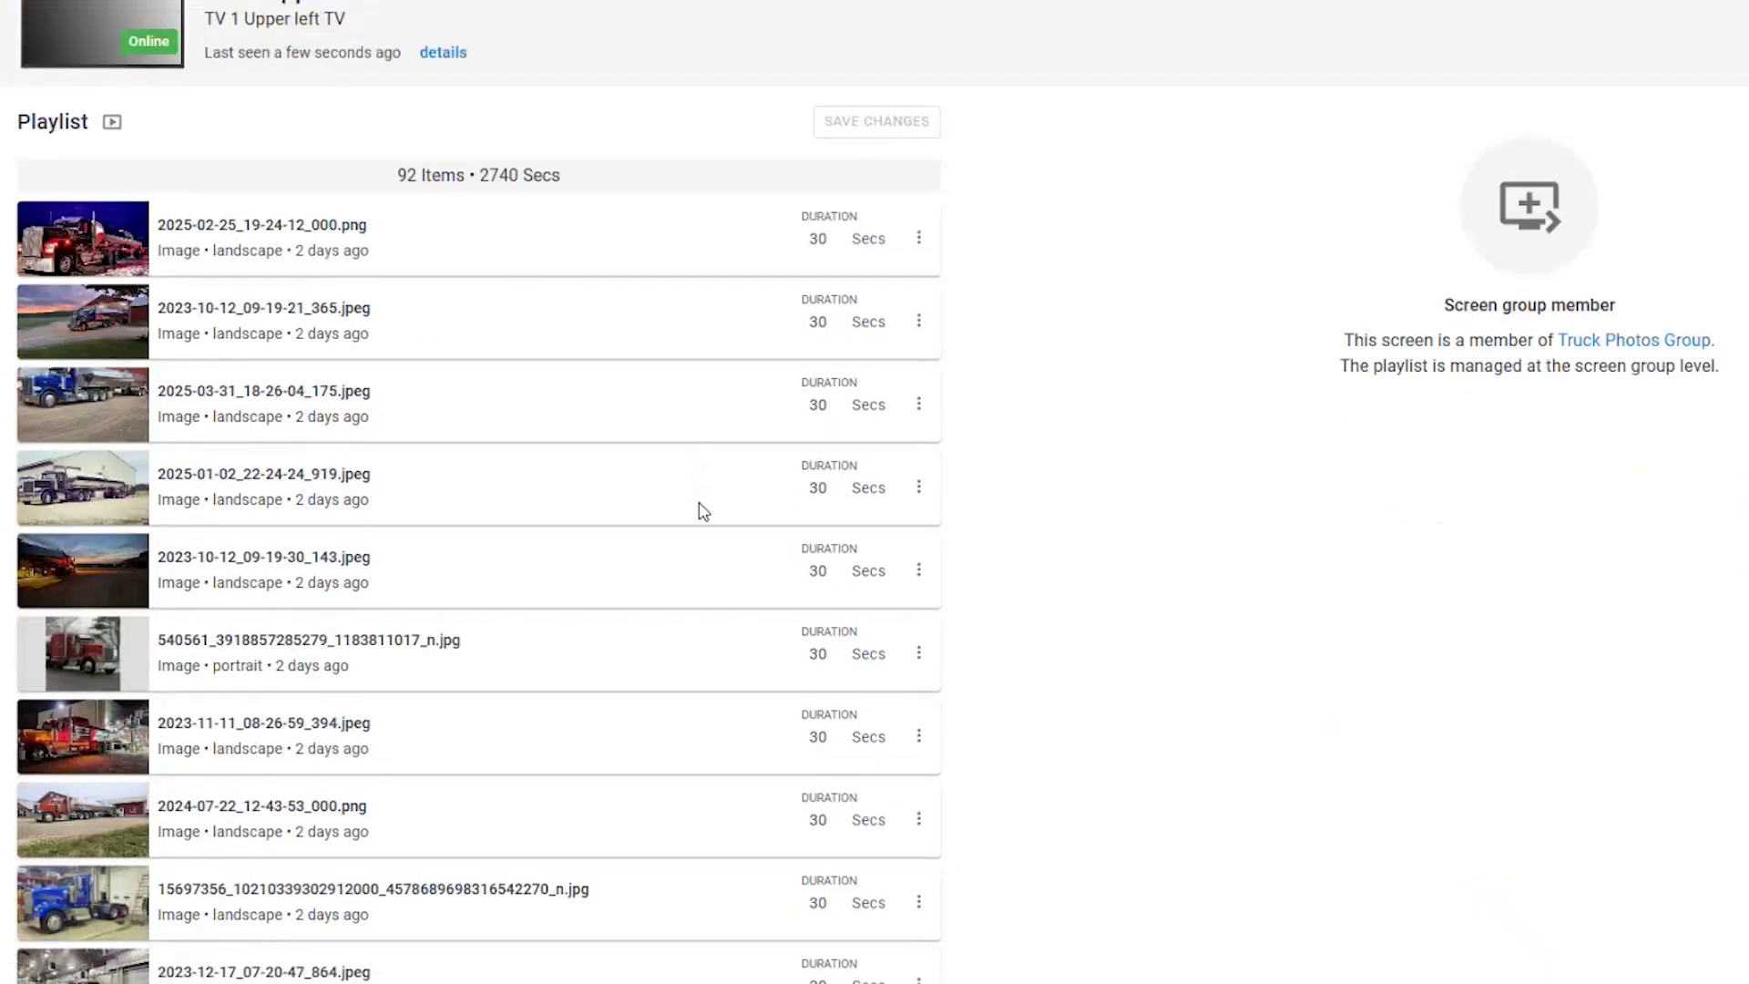
scroll(703, 511, "down", 3)
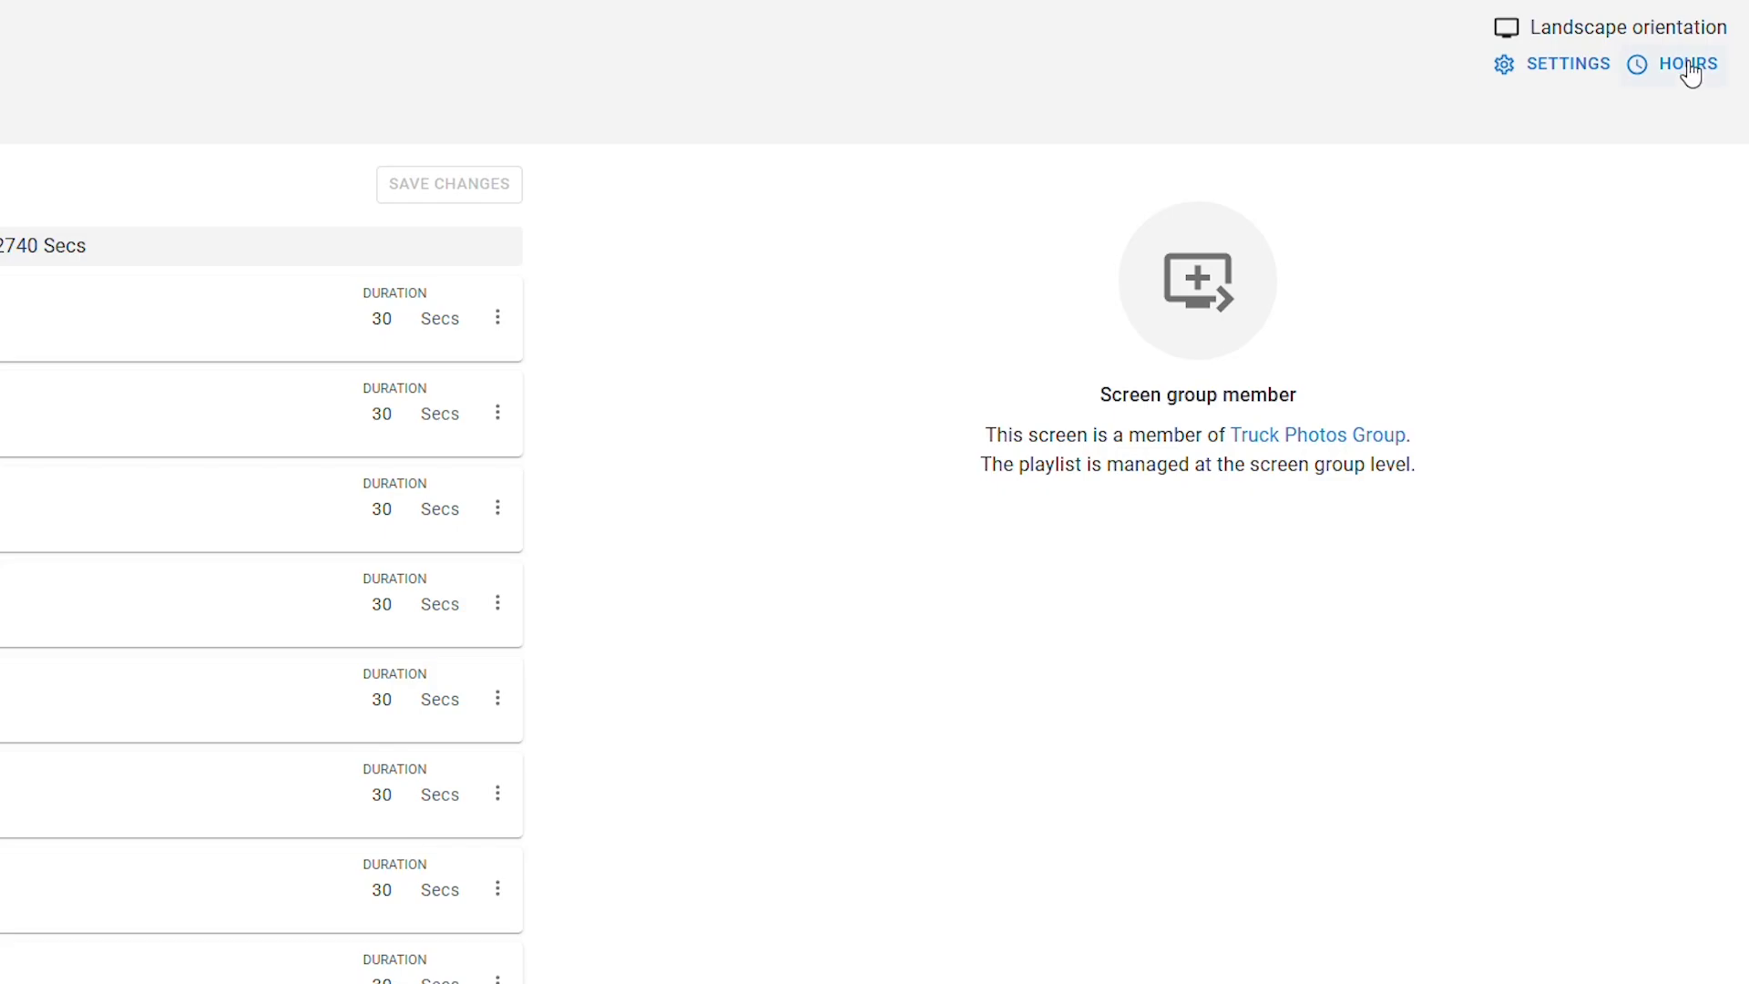
left_click(1686, 65)
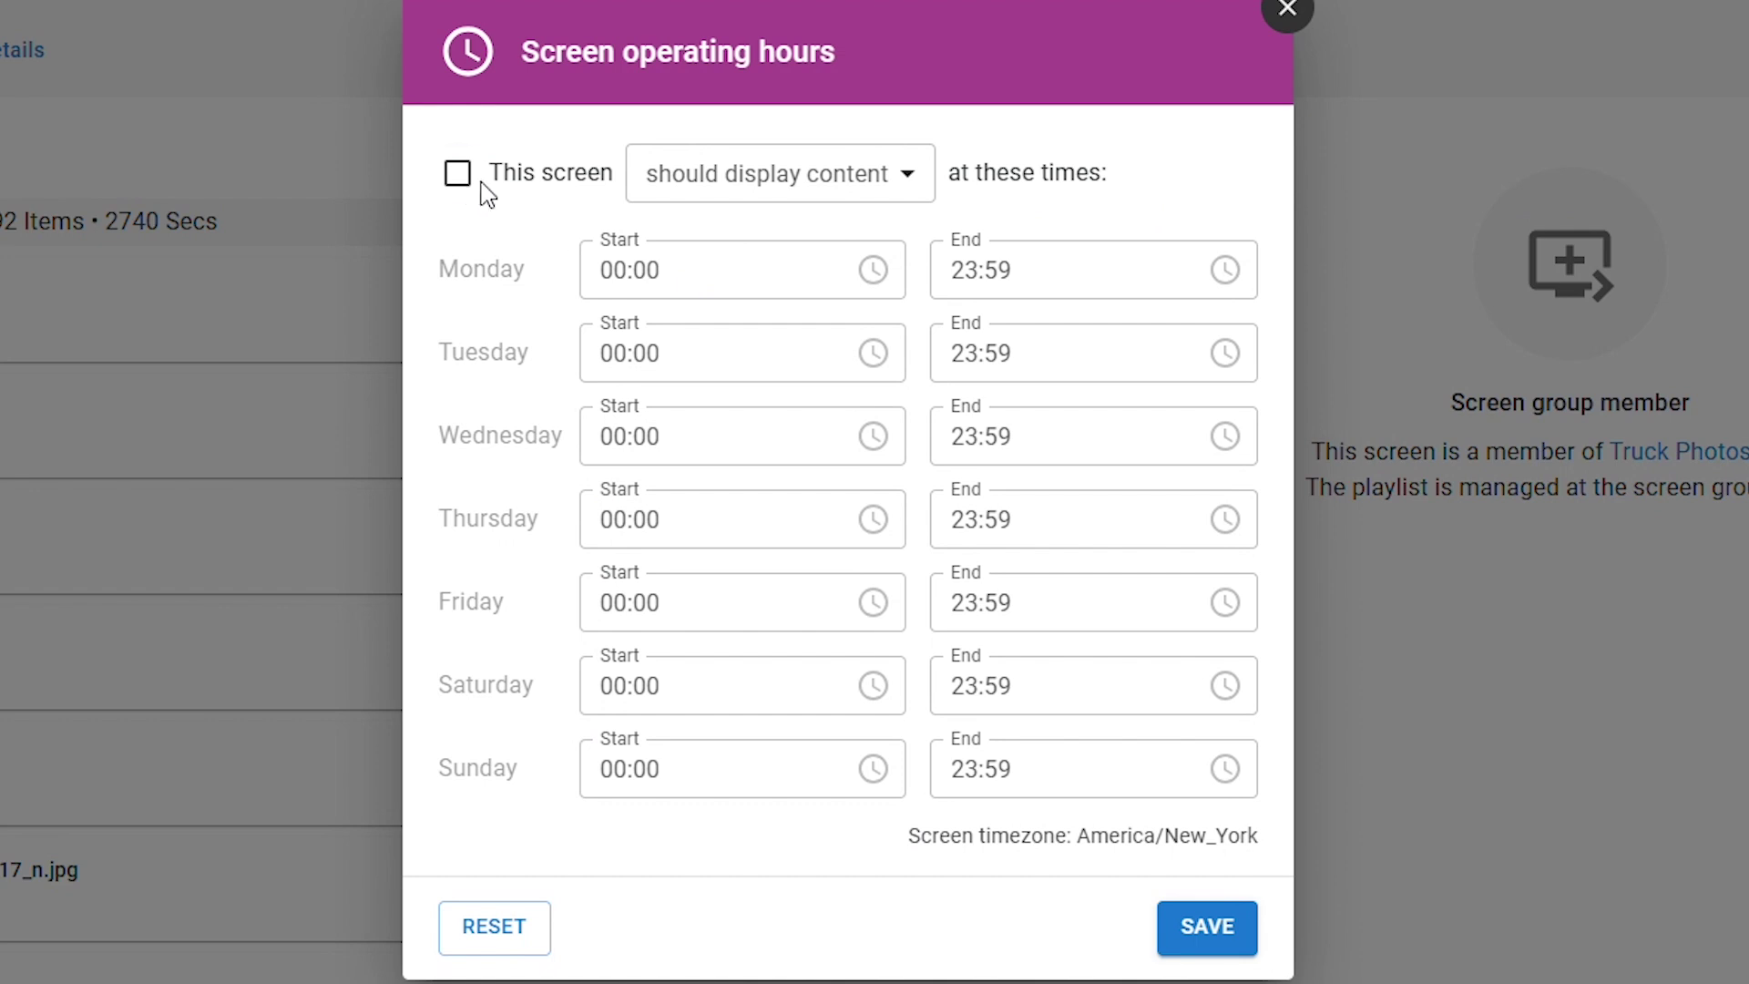
Enable the screen's operating hours to keep displaying content, then switch to the Screen Groups list
left_click(459, 175)
left_click(923, 182)
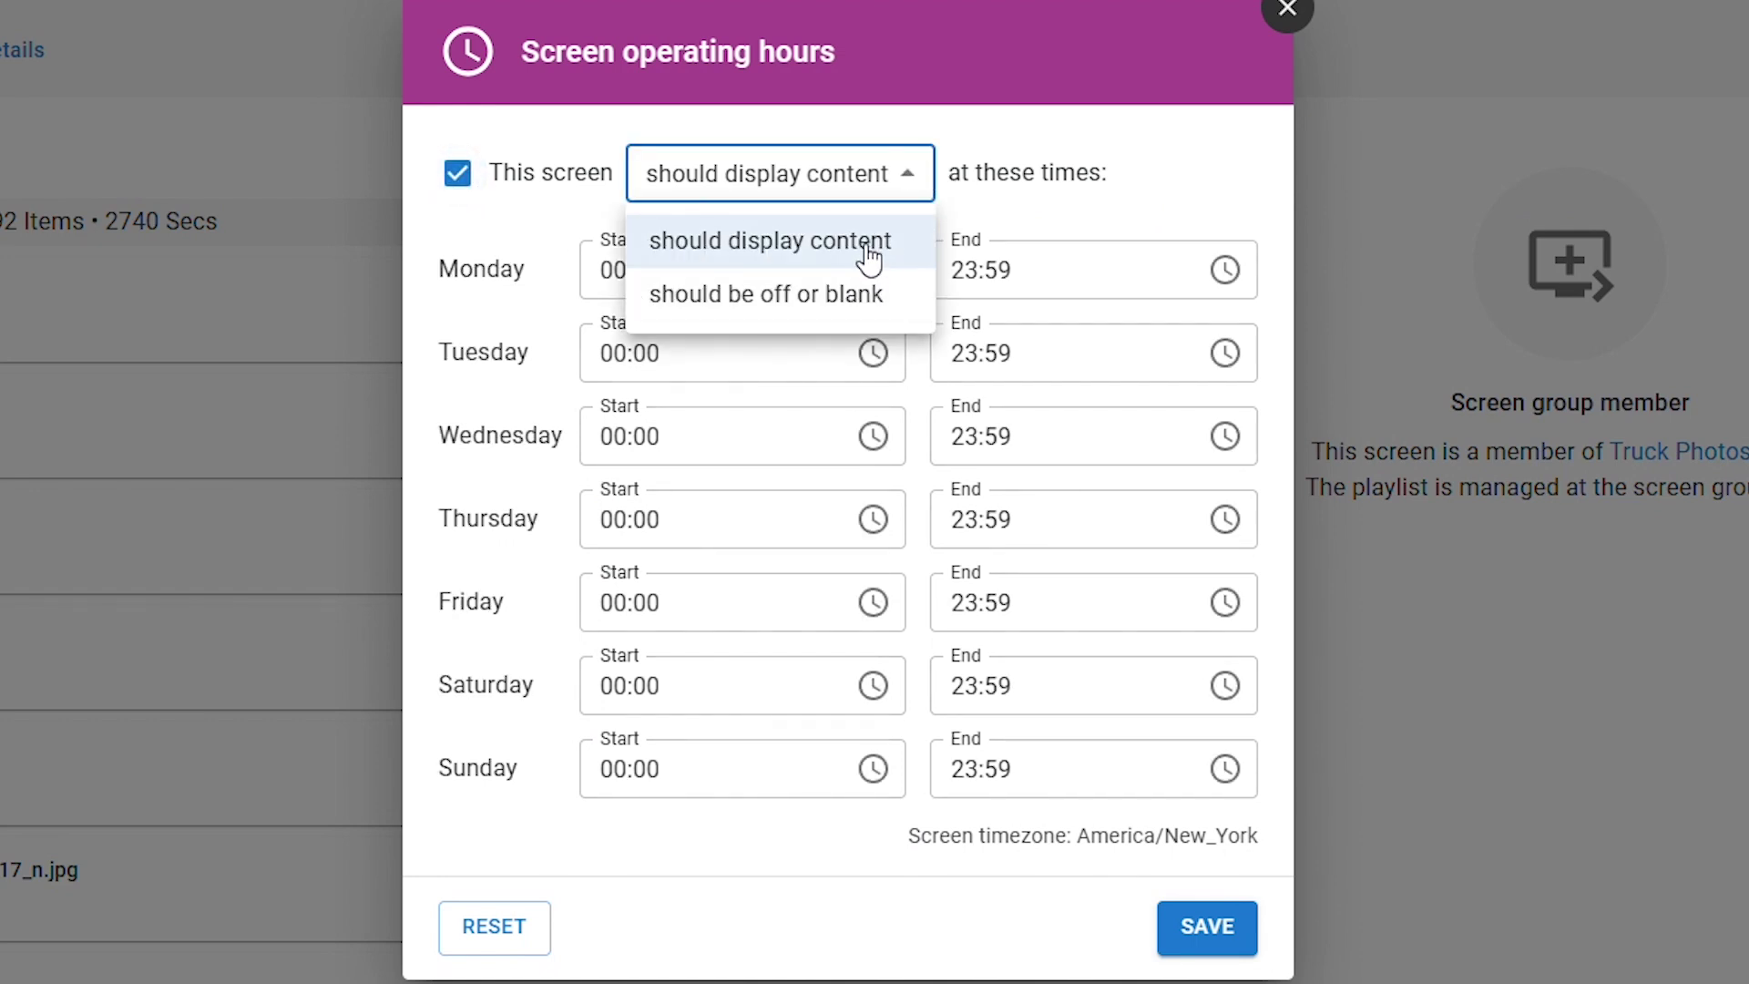
left_click(998, 203)
left_click(706, 281)
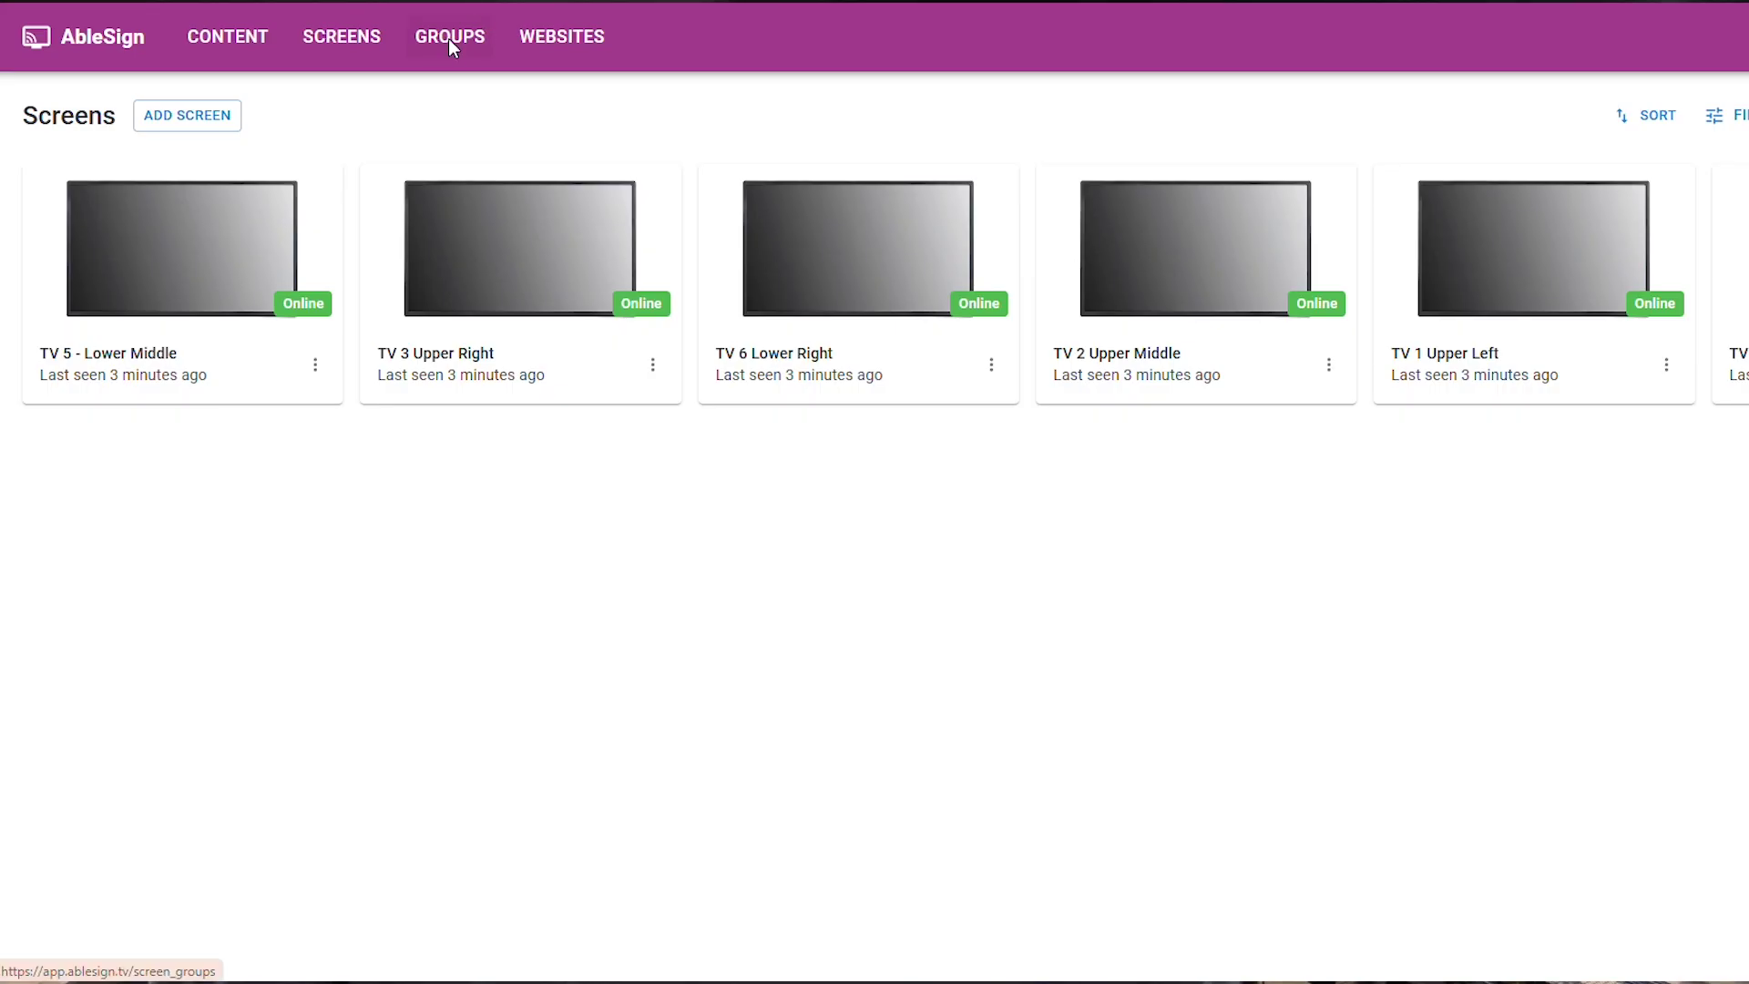
left_click(453, 41)
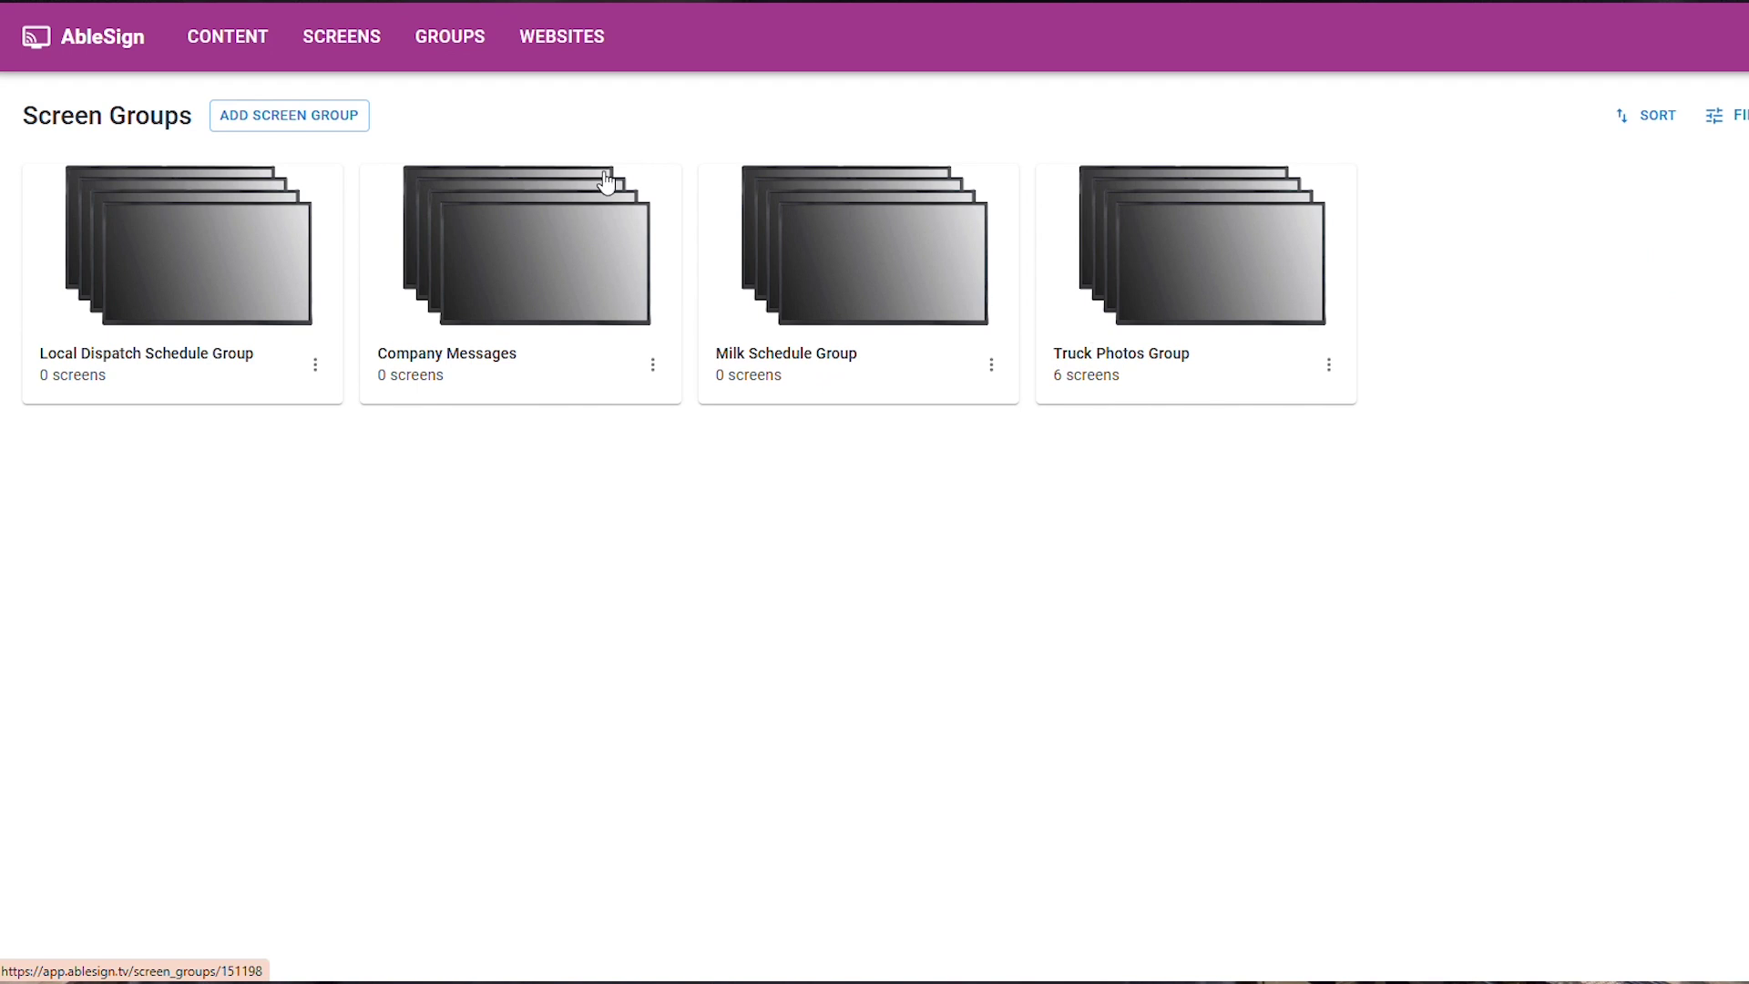
Dismiss the new screen group form and open the Truck Photos Group
left_click(262, 121)
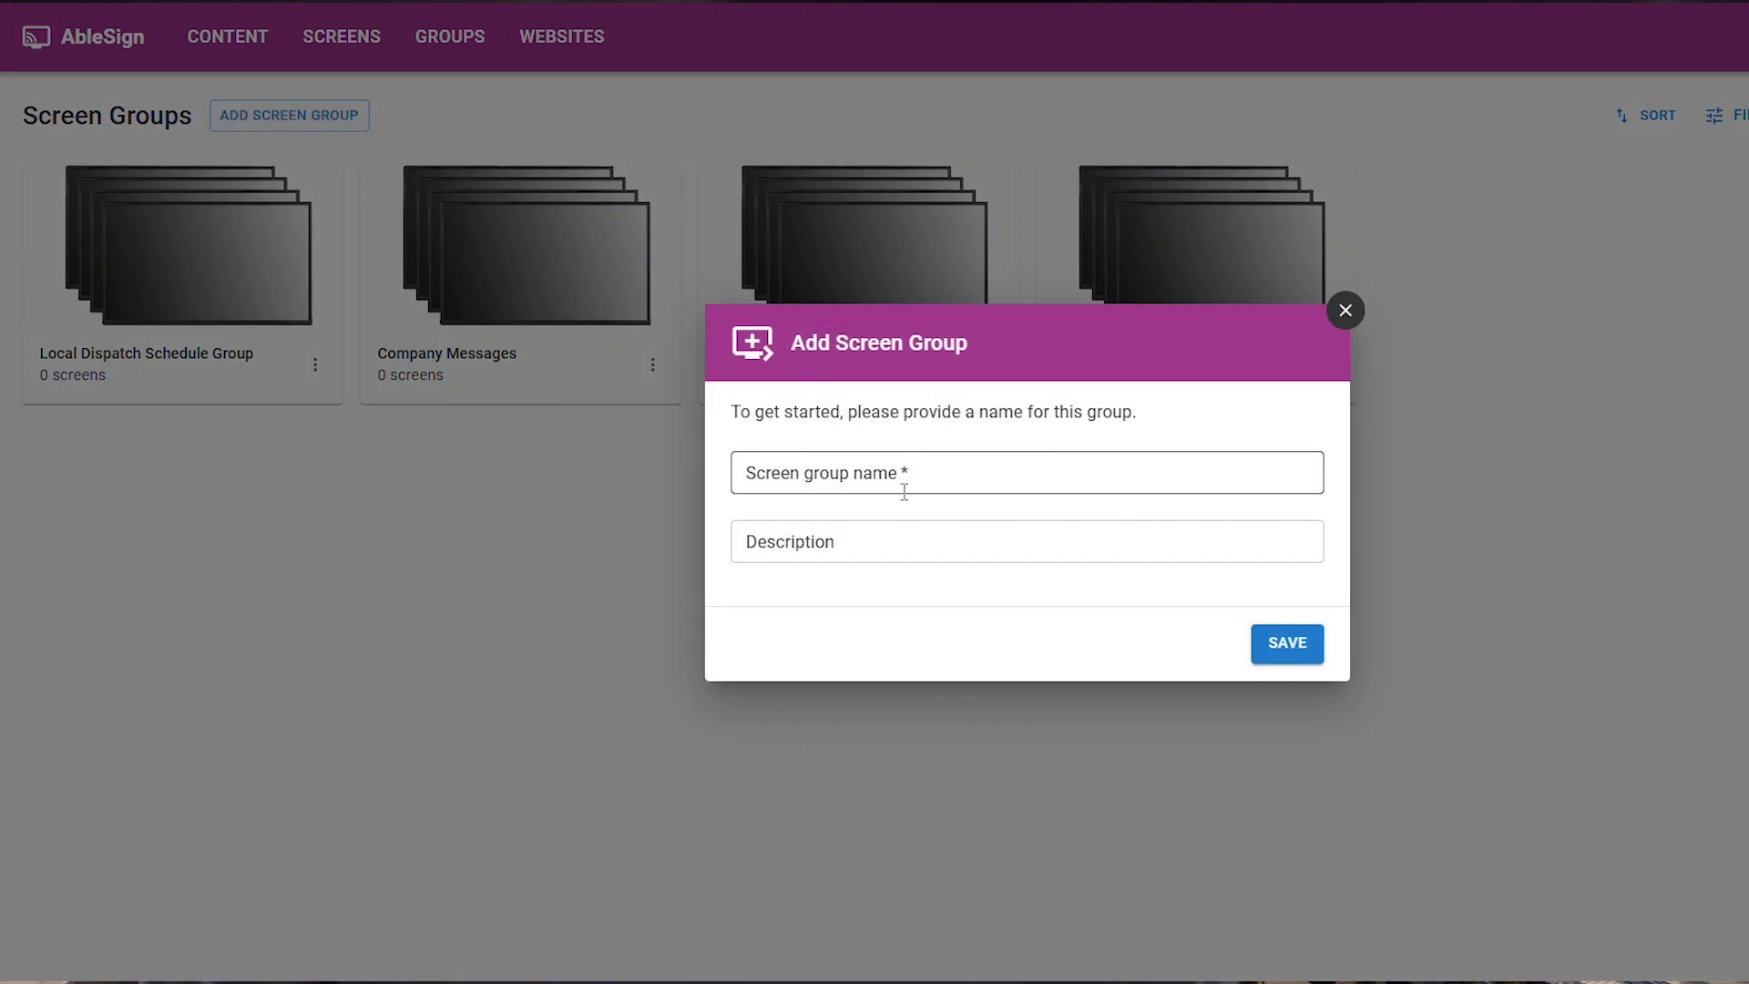
left_click(1344, 310)
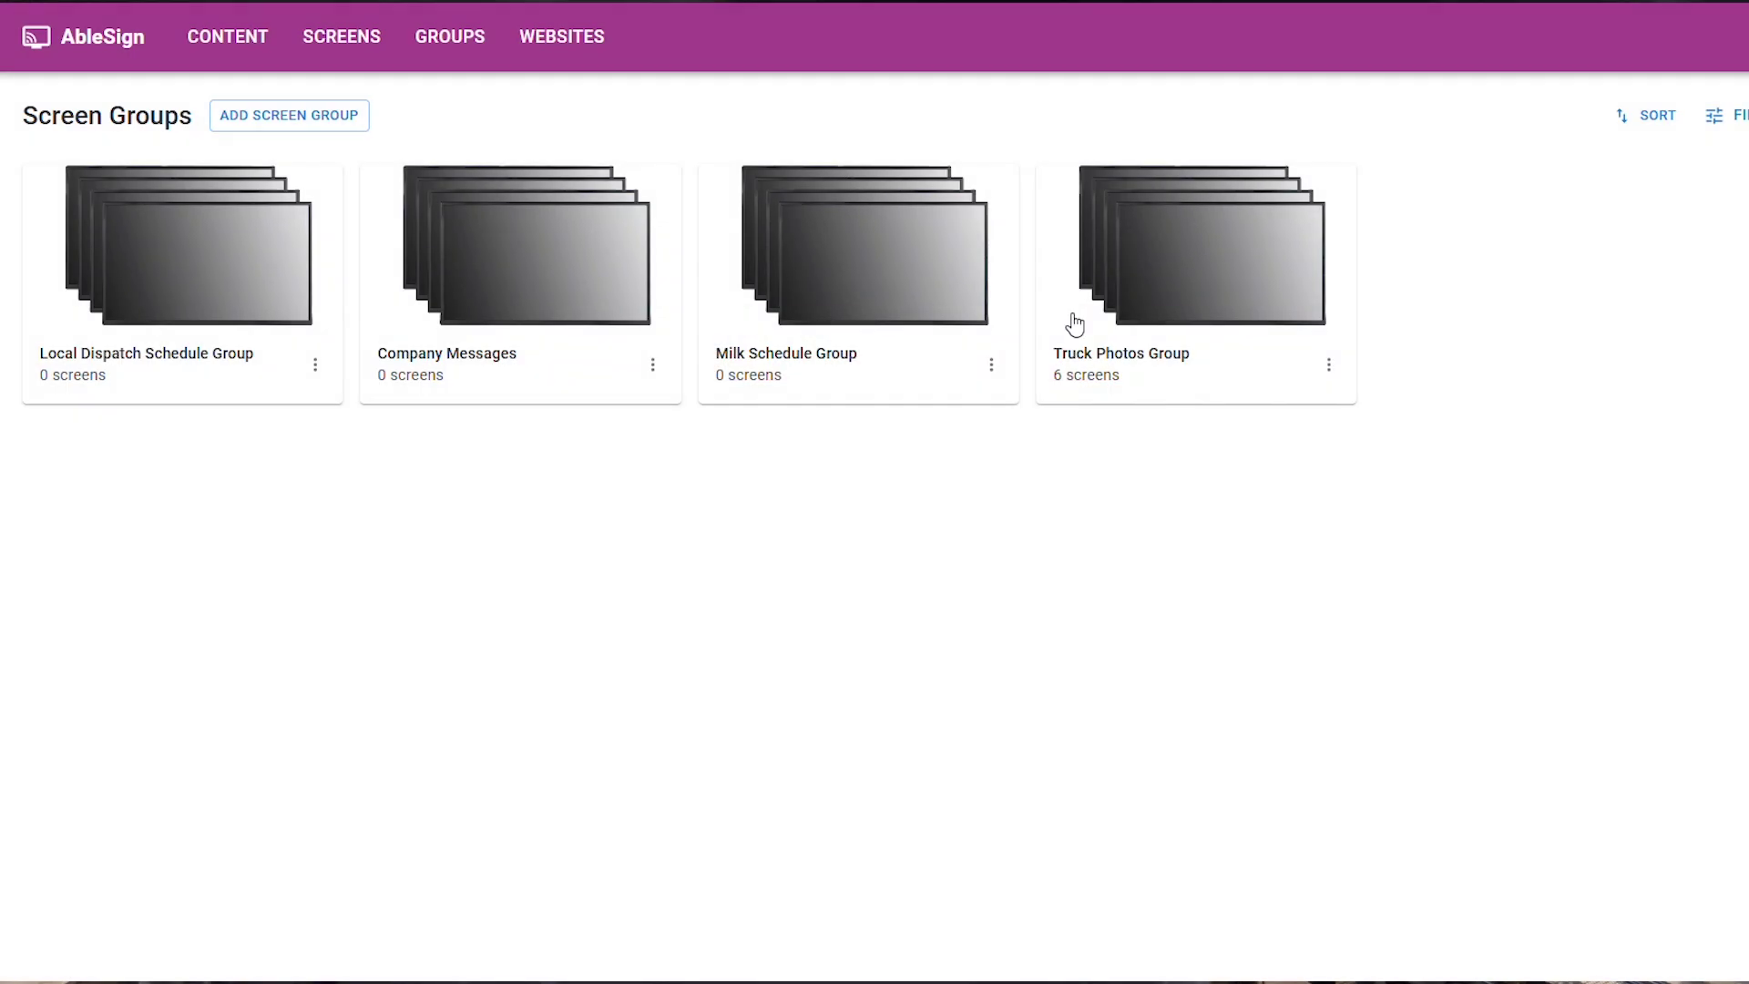
left_click(1171, 293)
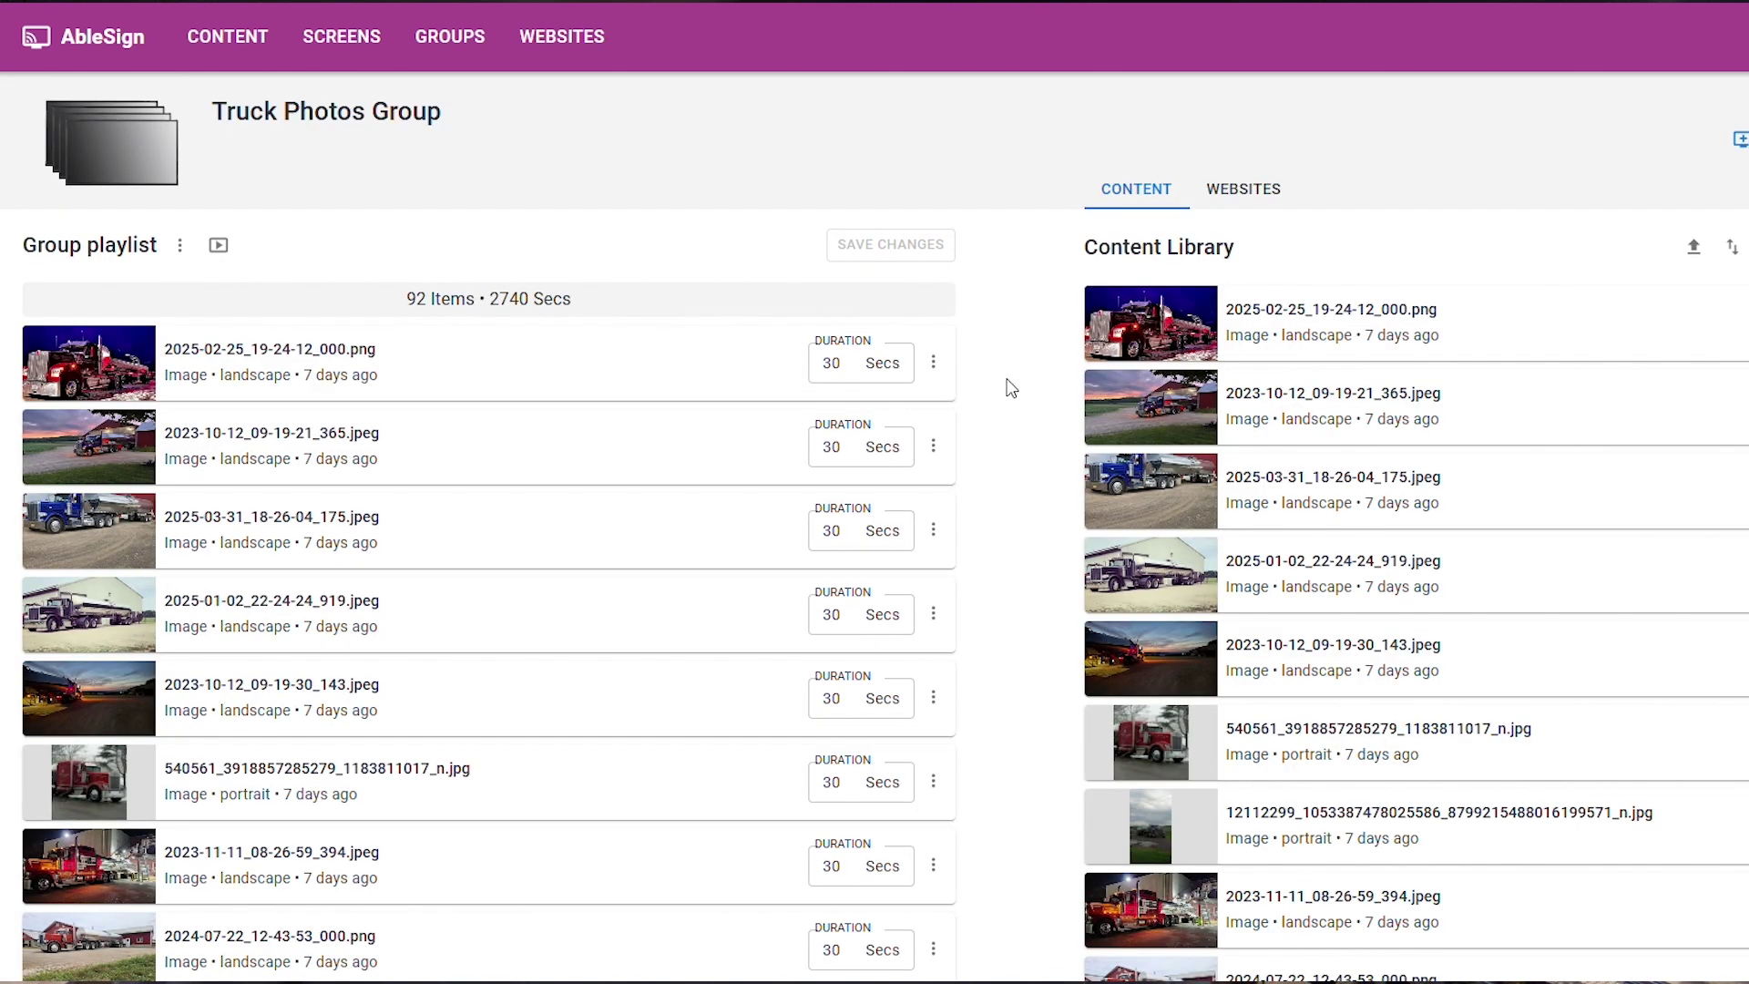
Scroll the group playlist, then preview its screen assignments and the first item's options
scroll(875, 547, "down", 3)
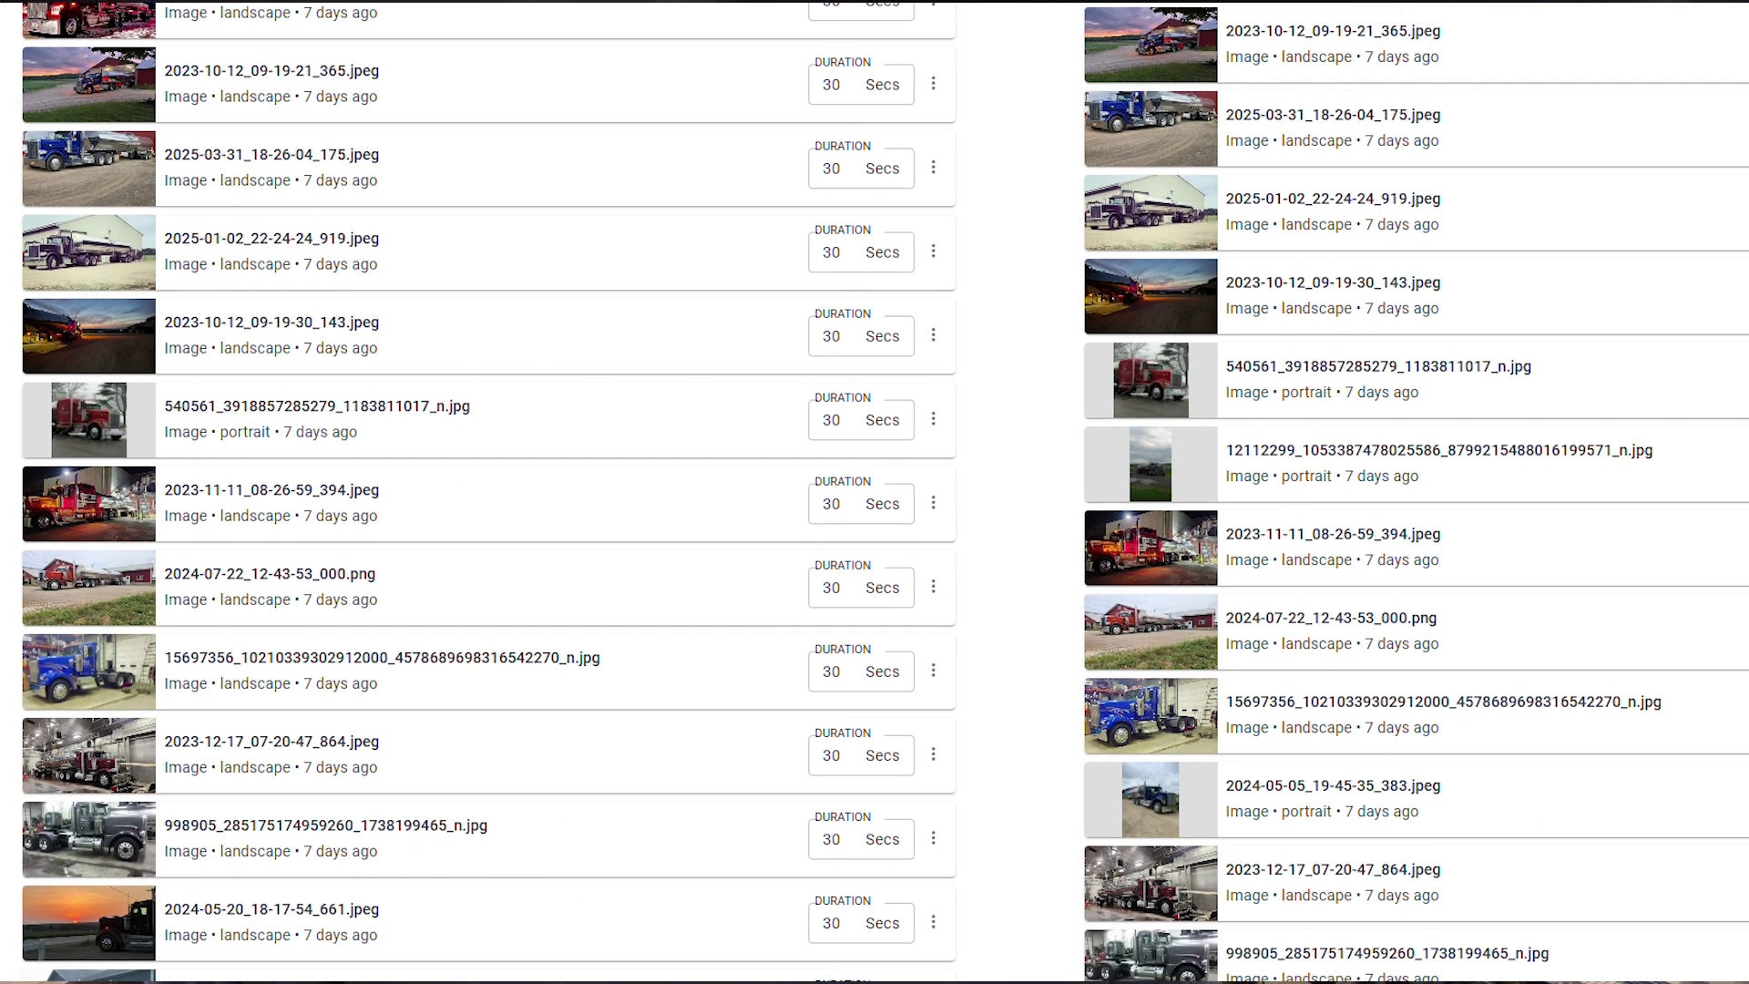
scroll(875, 547, "up", 1)
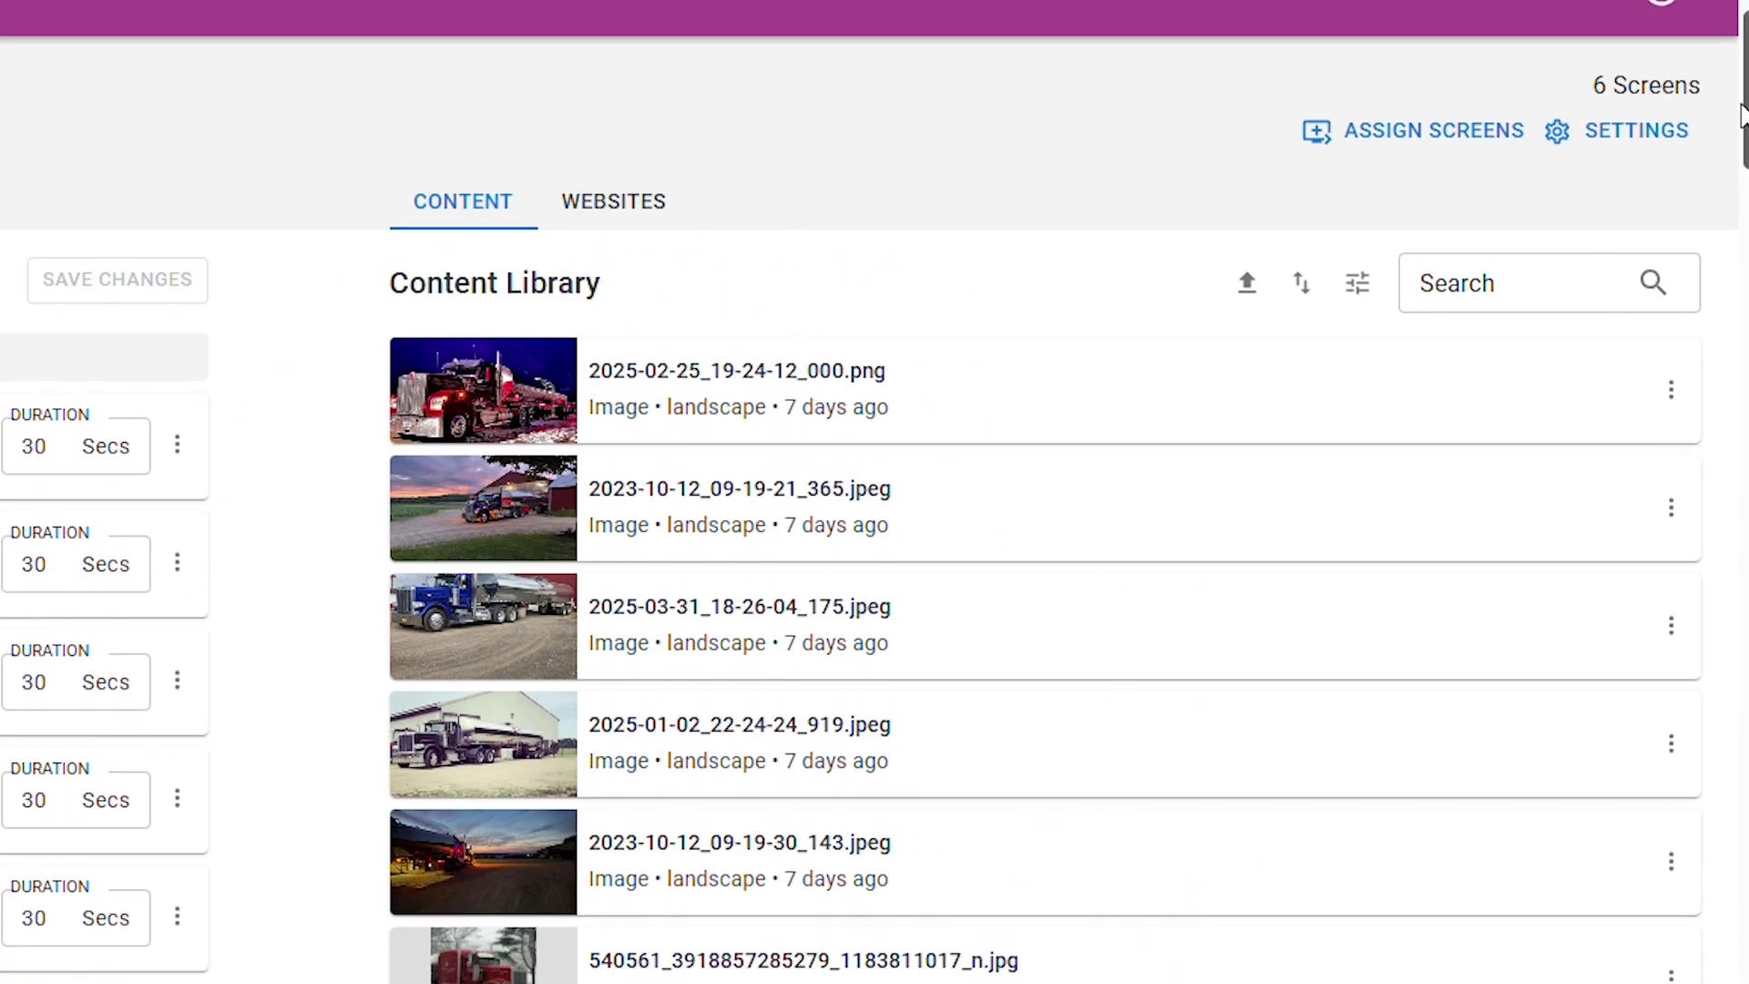
left_click(1441, 131)
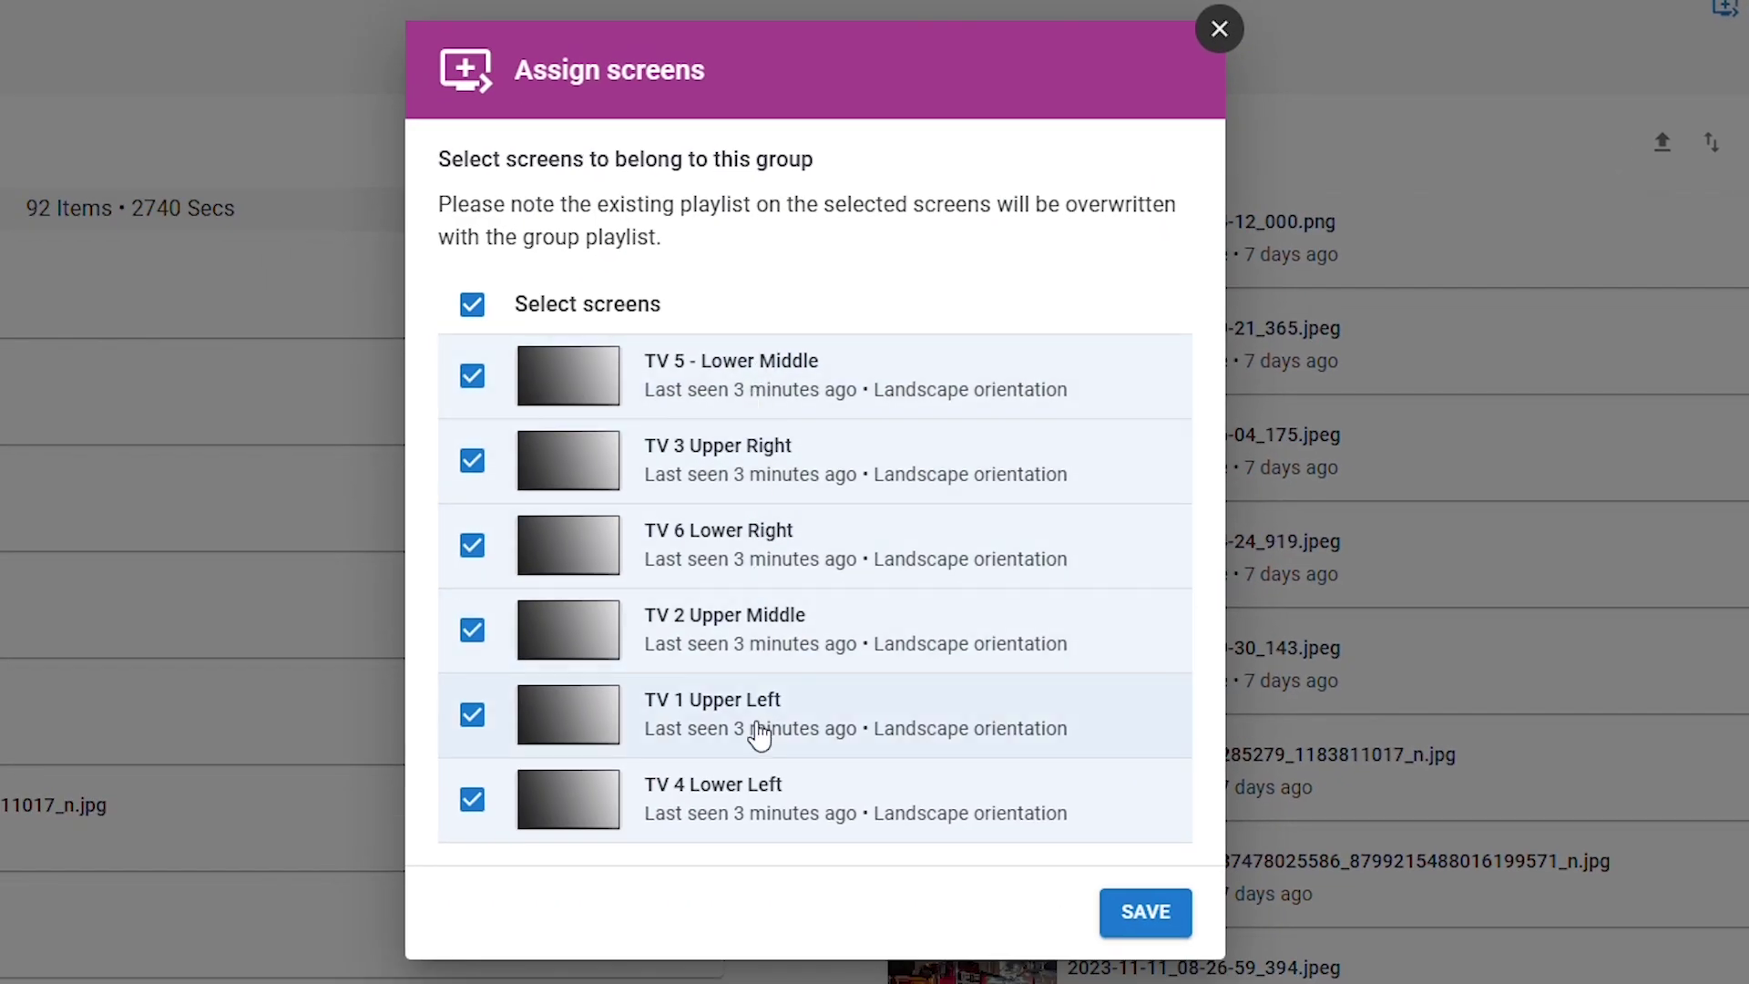
left_click(1219, 28)
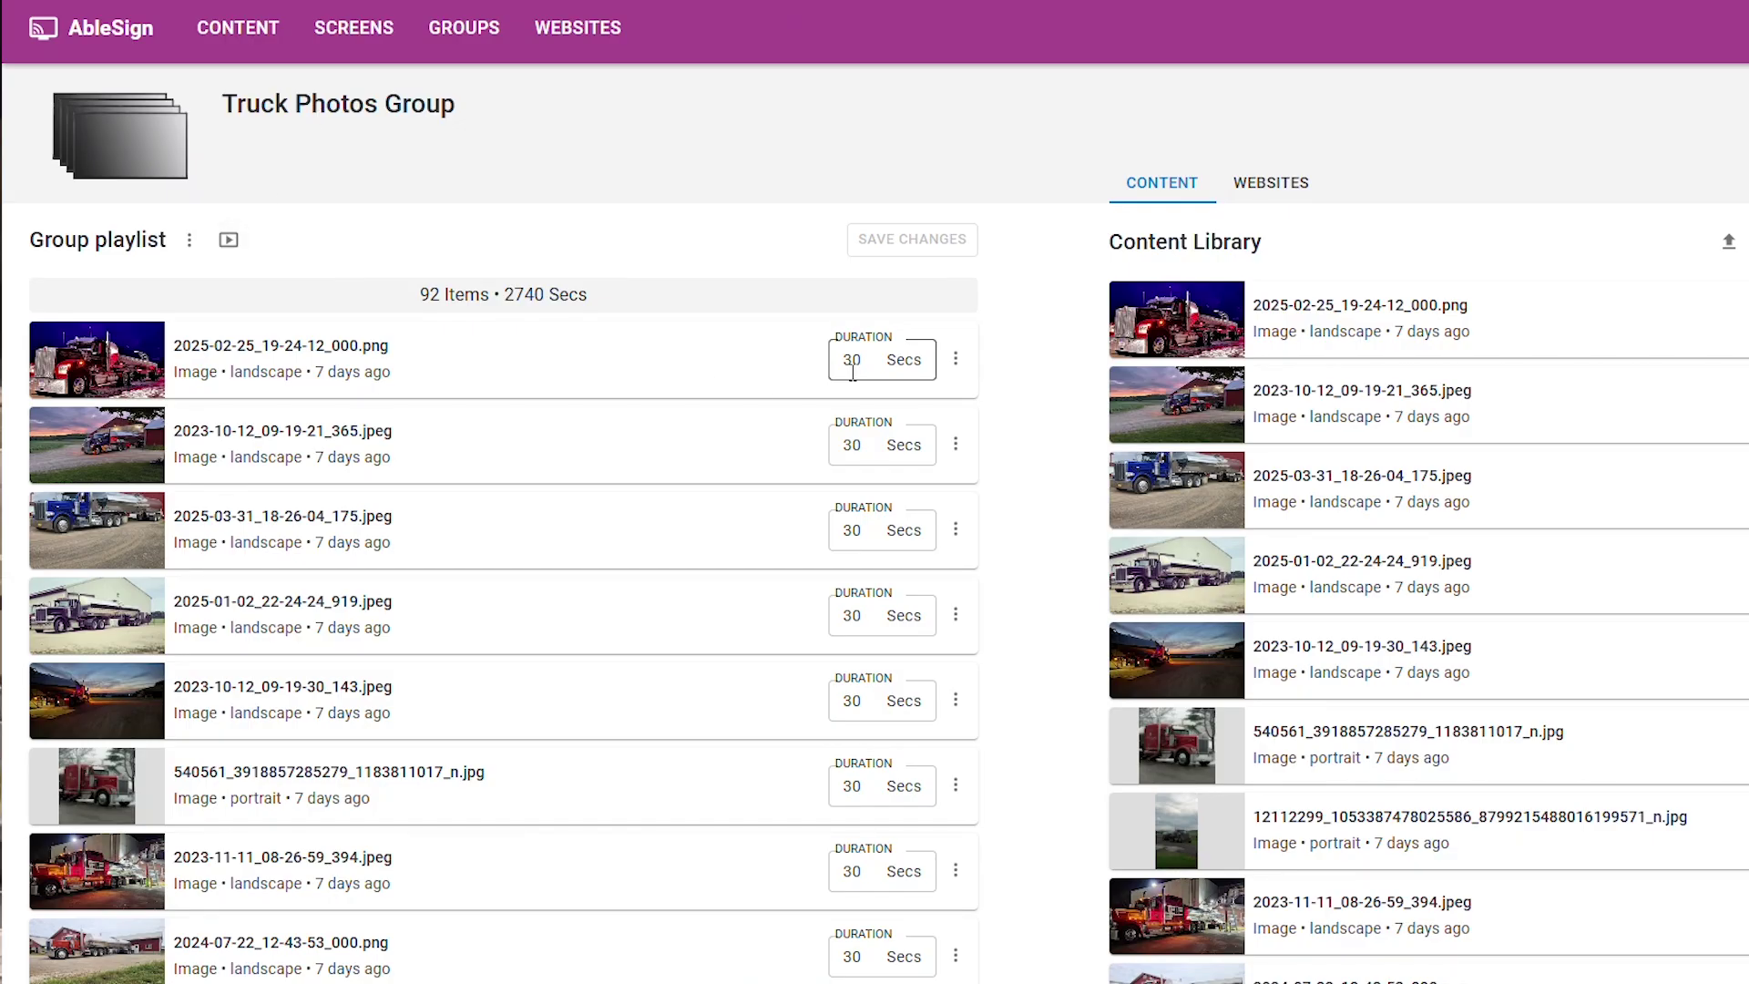
left_click(955, 358)
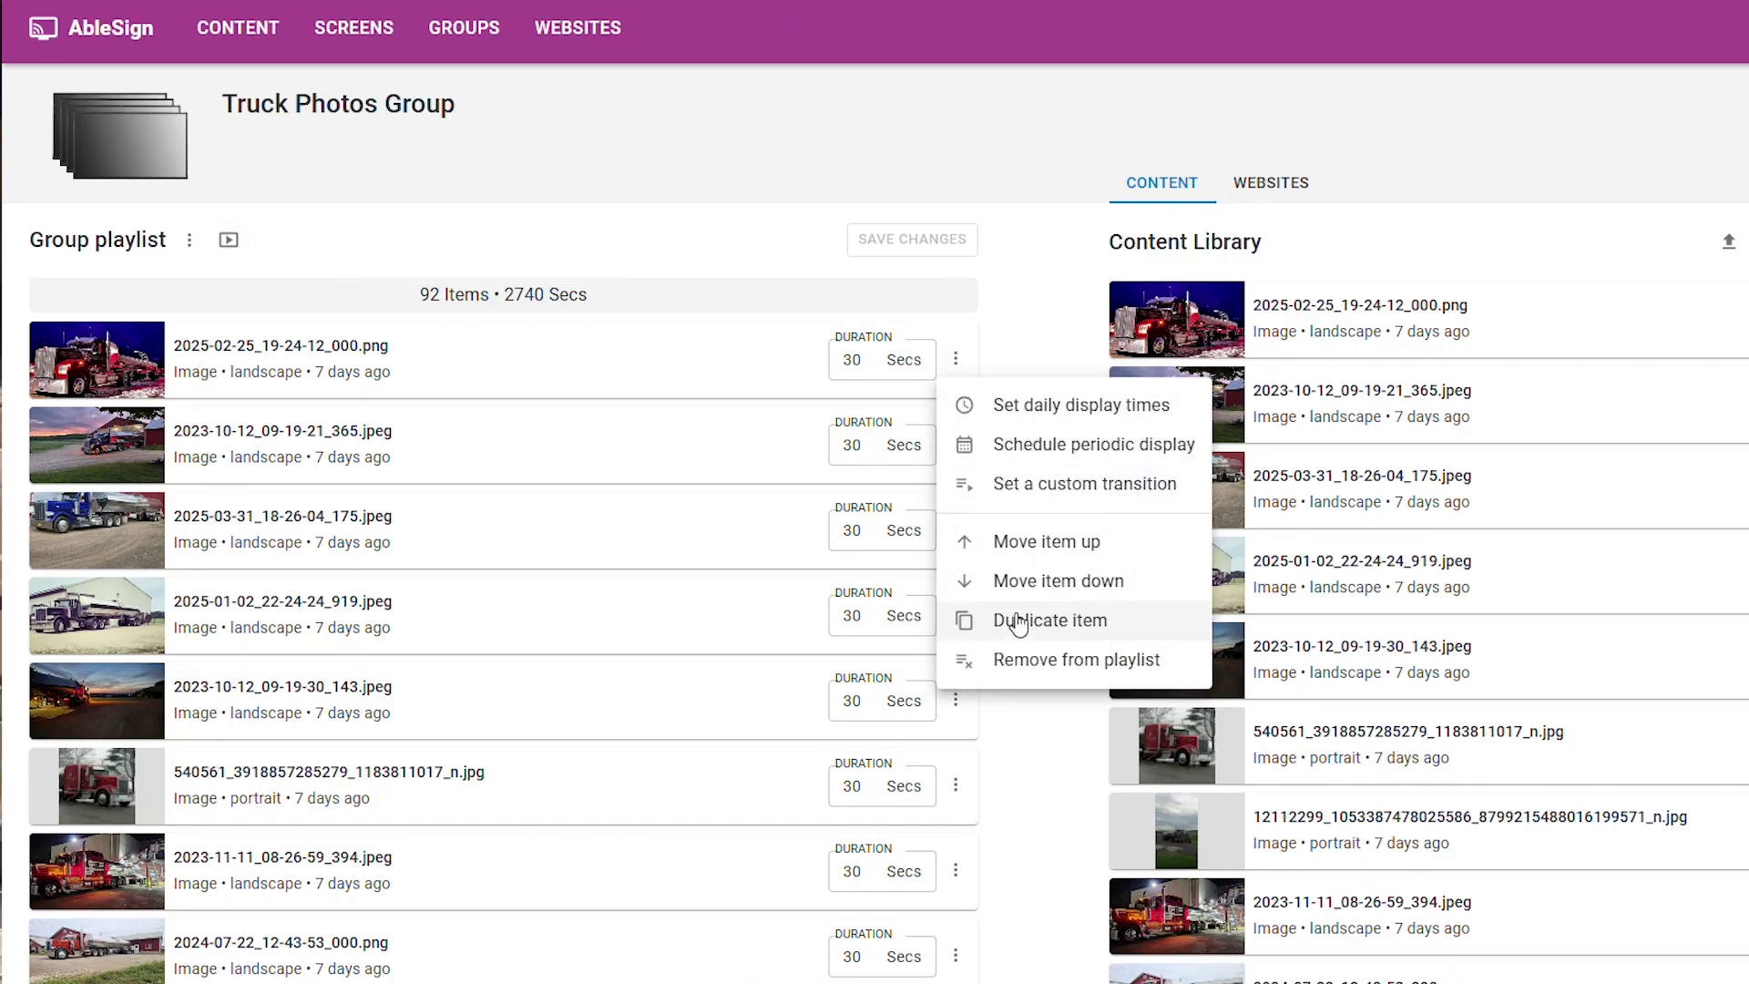
key("Escape")
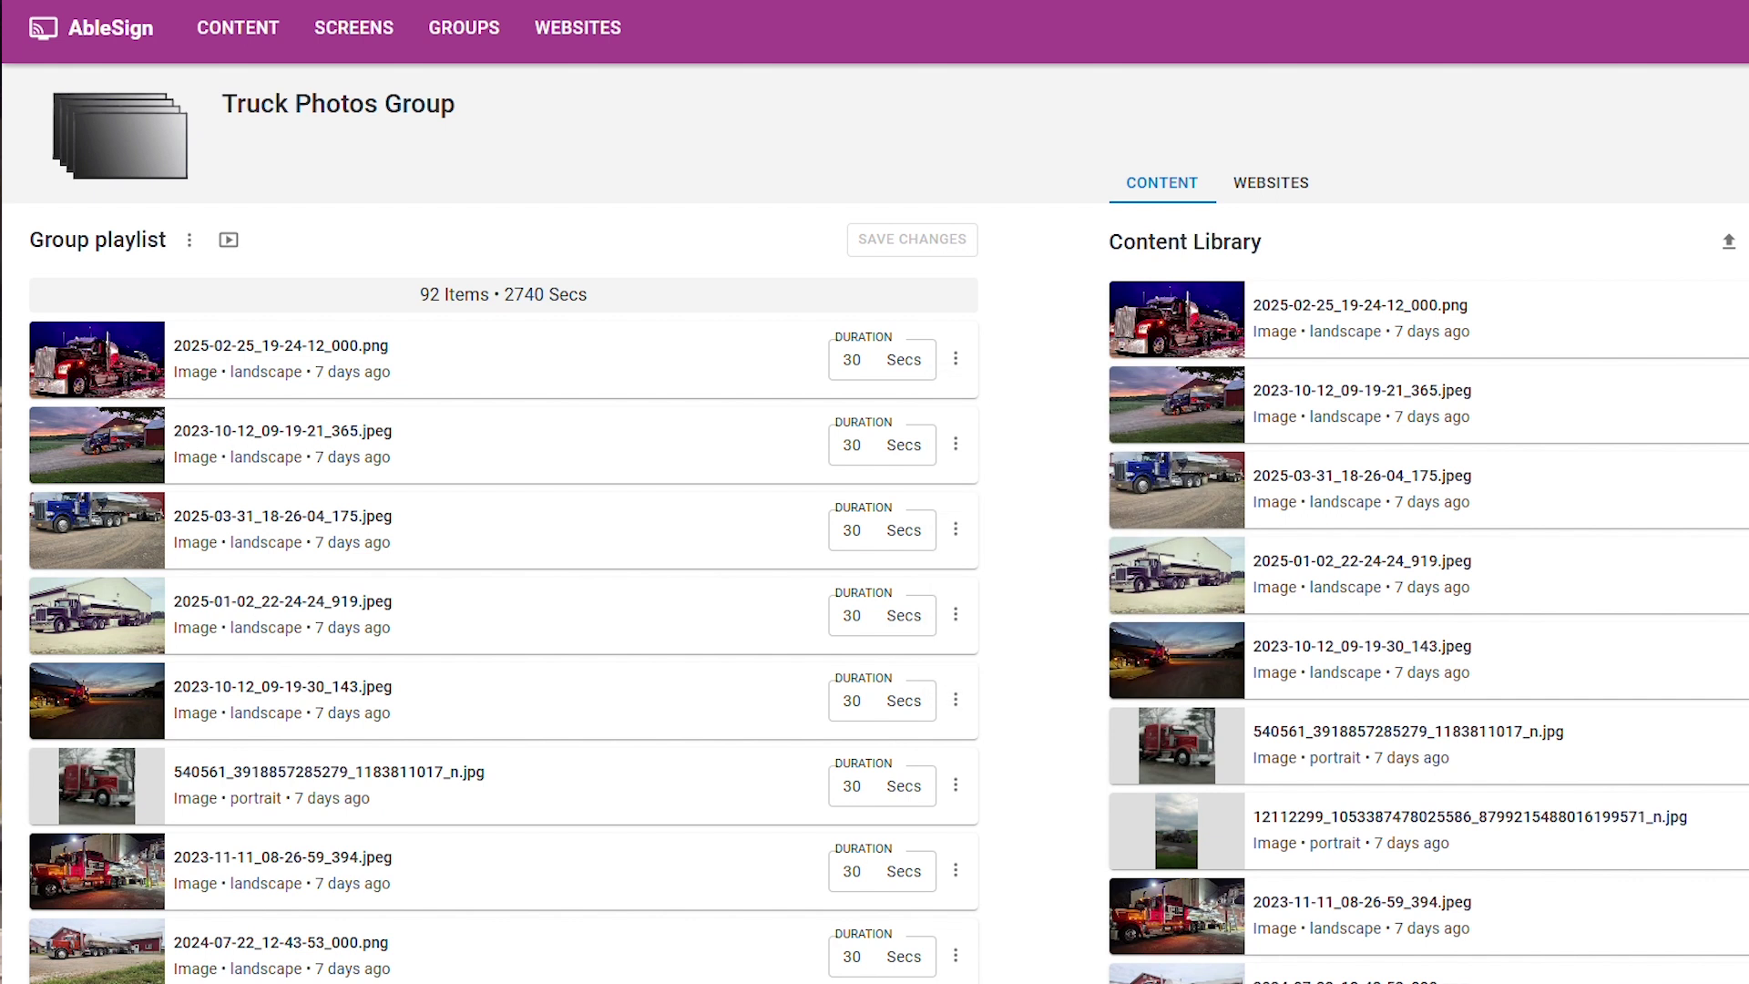
Check the group settings without changes, then reopen its six assigned TVs
left_click(1672, 212)
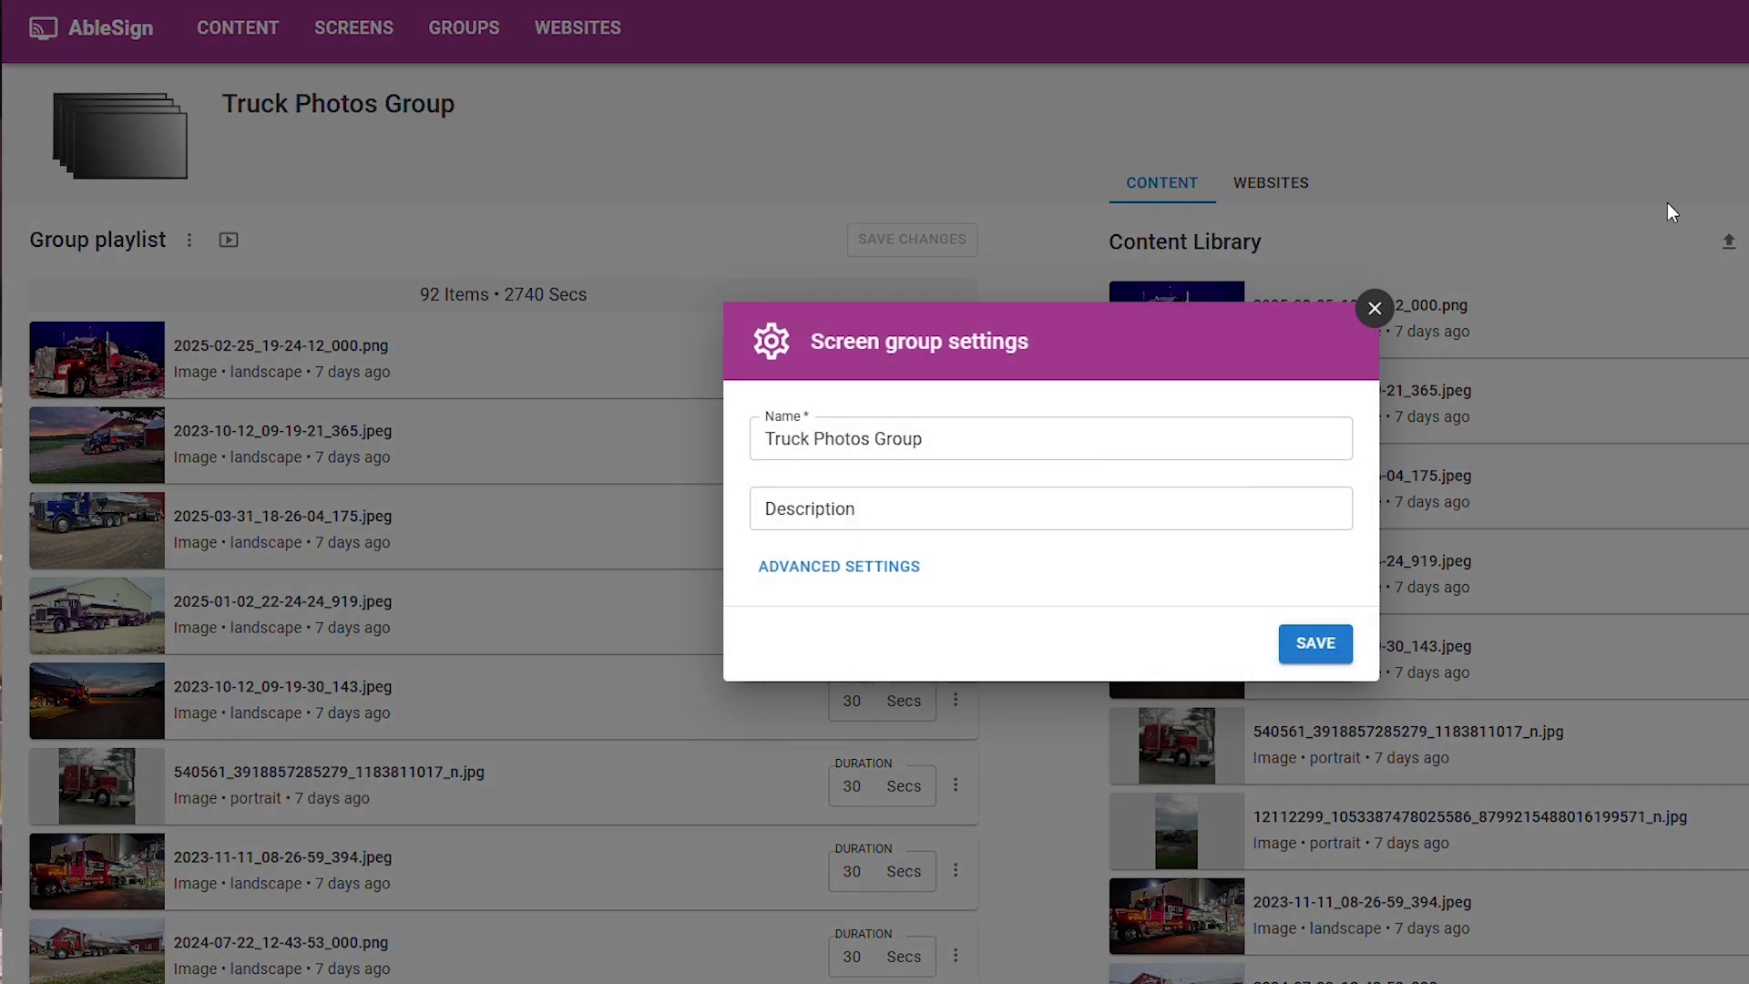
left_click(1375, 309)
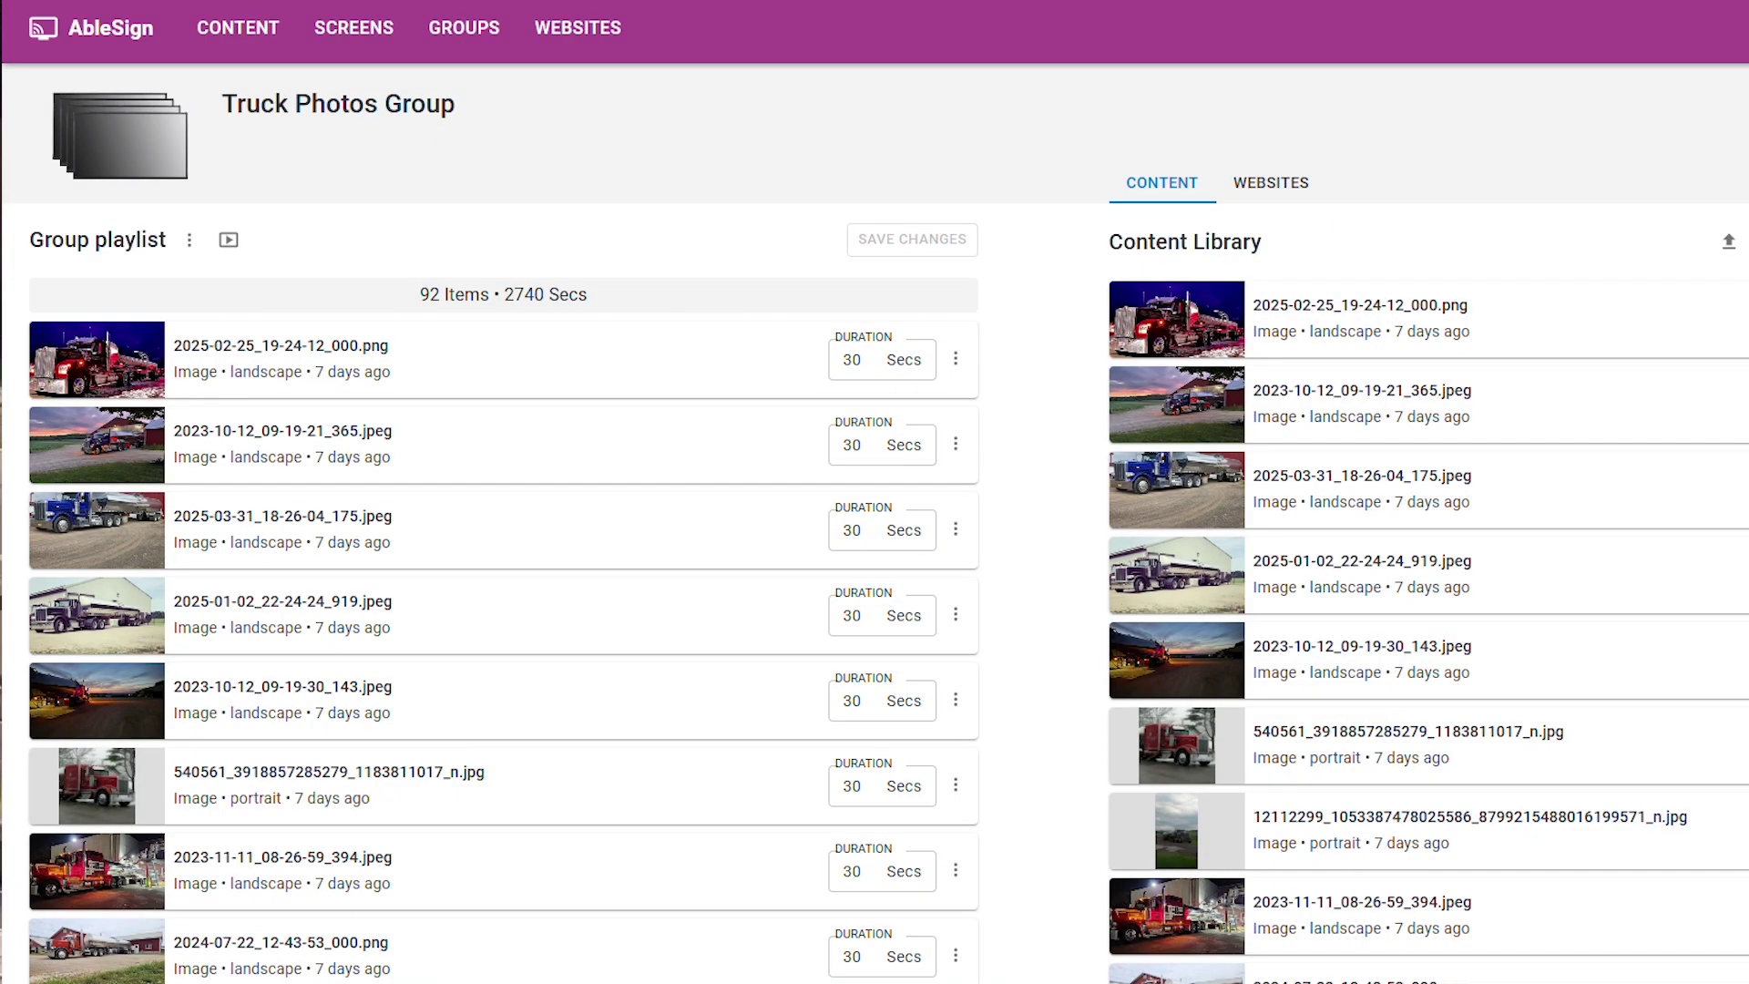
left_click(1631, 212)
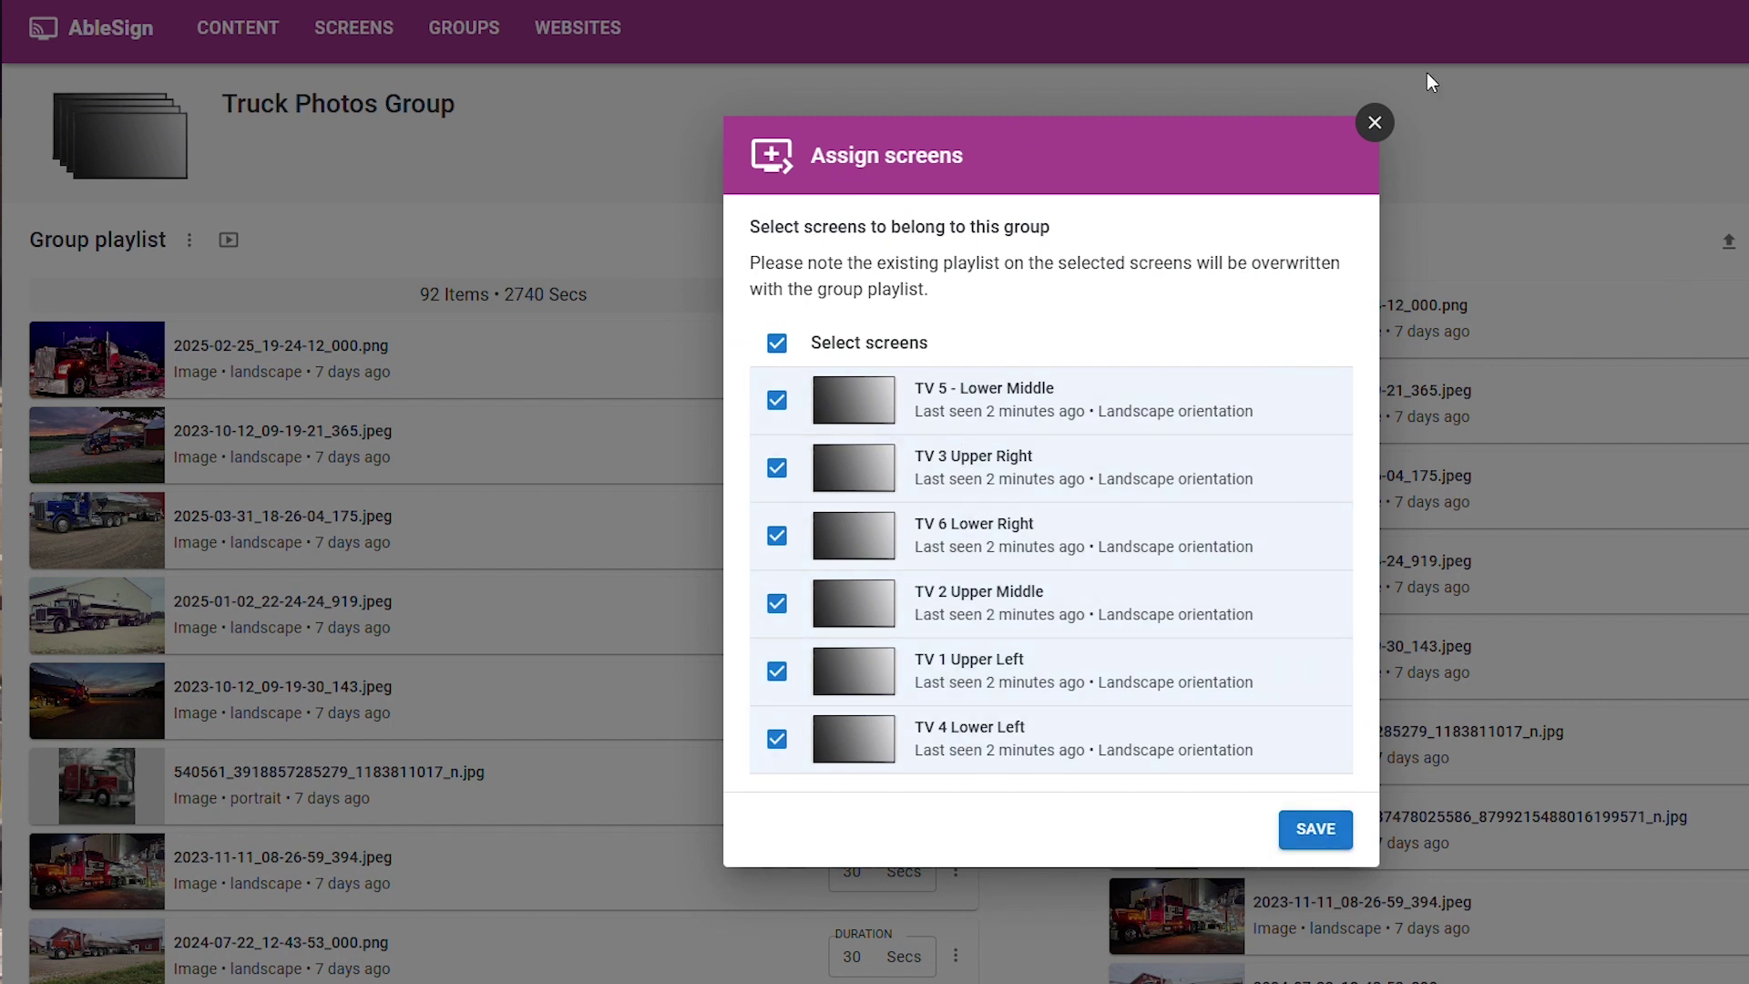
Close the Truck Photos Group's Assign screens dialog
left_click(1373, 122)
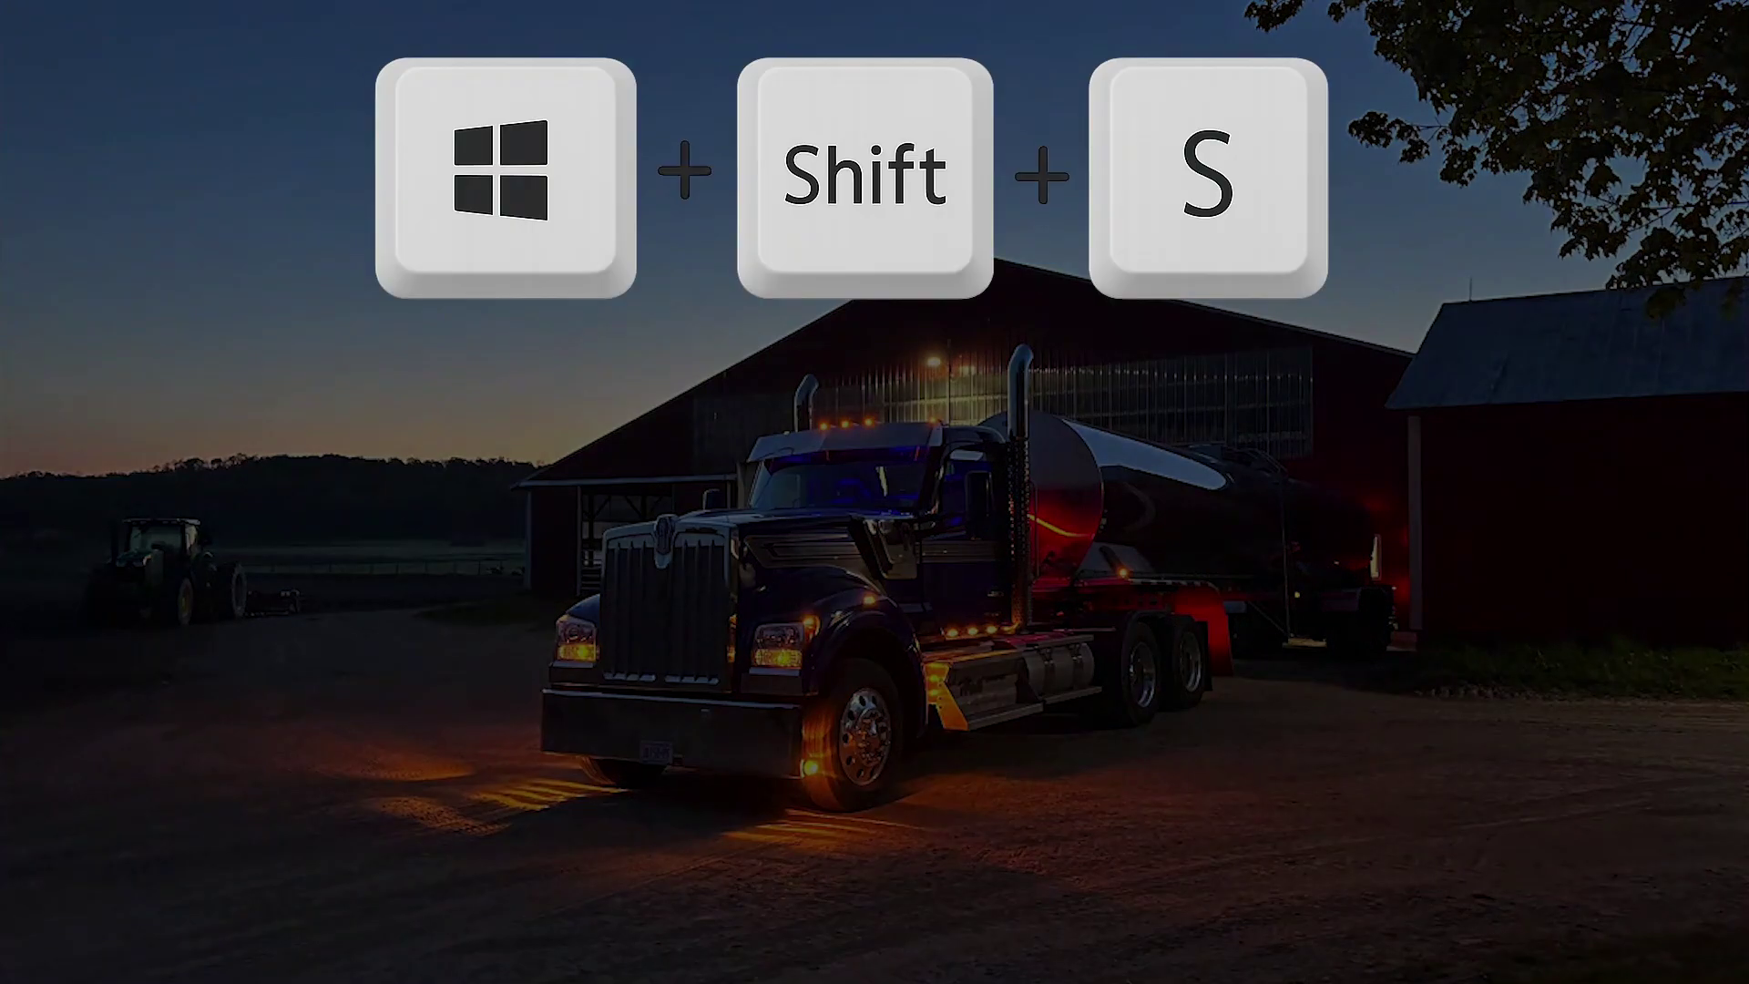
Snip the truck photo area and move the Snipping Tool window toward the centre
left_click_drag(426, 143, 1530, 918)
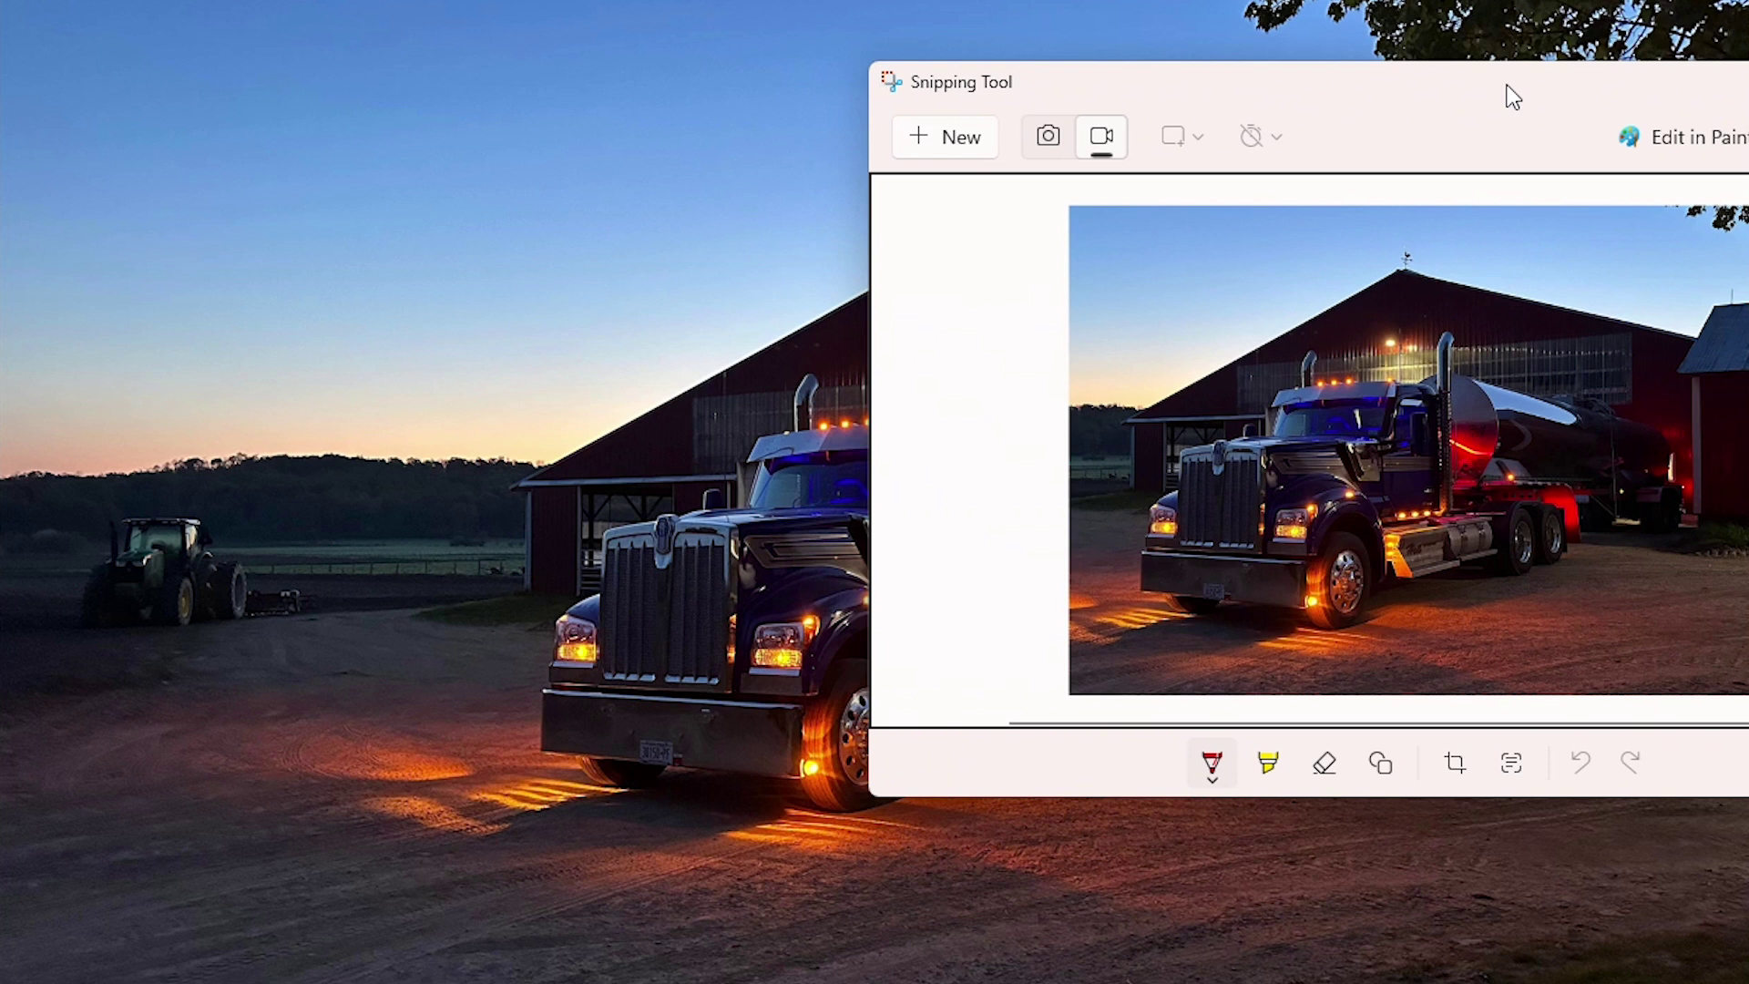
left_click_drag(1501, 89, 936, 188)
Send the snip to Paint and resize it unlinked with horizontal set to 1920
left_click(1093, 240)
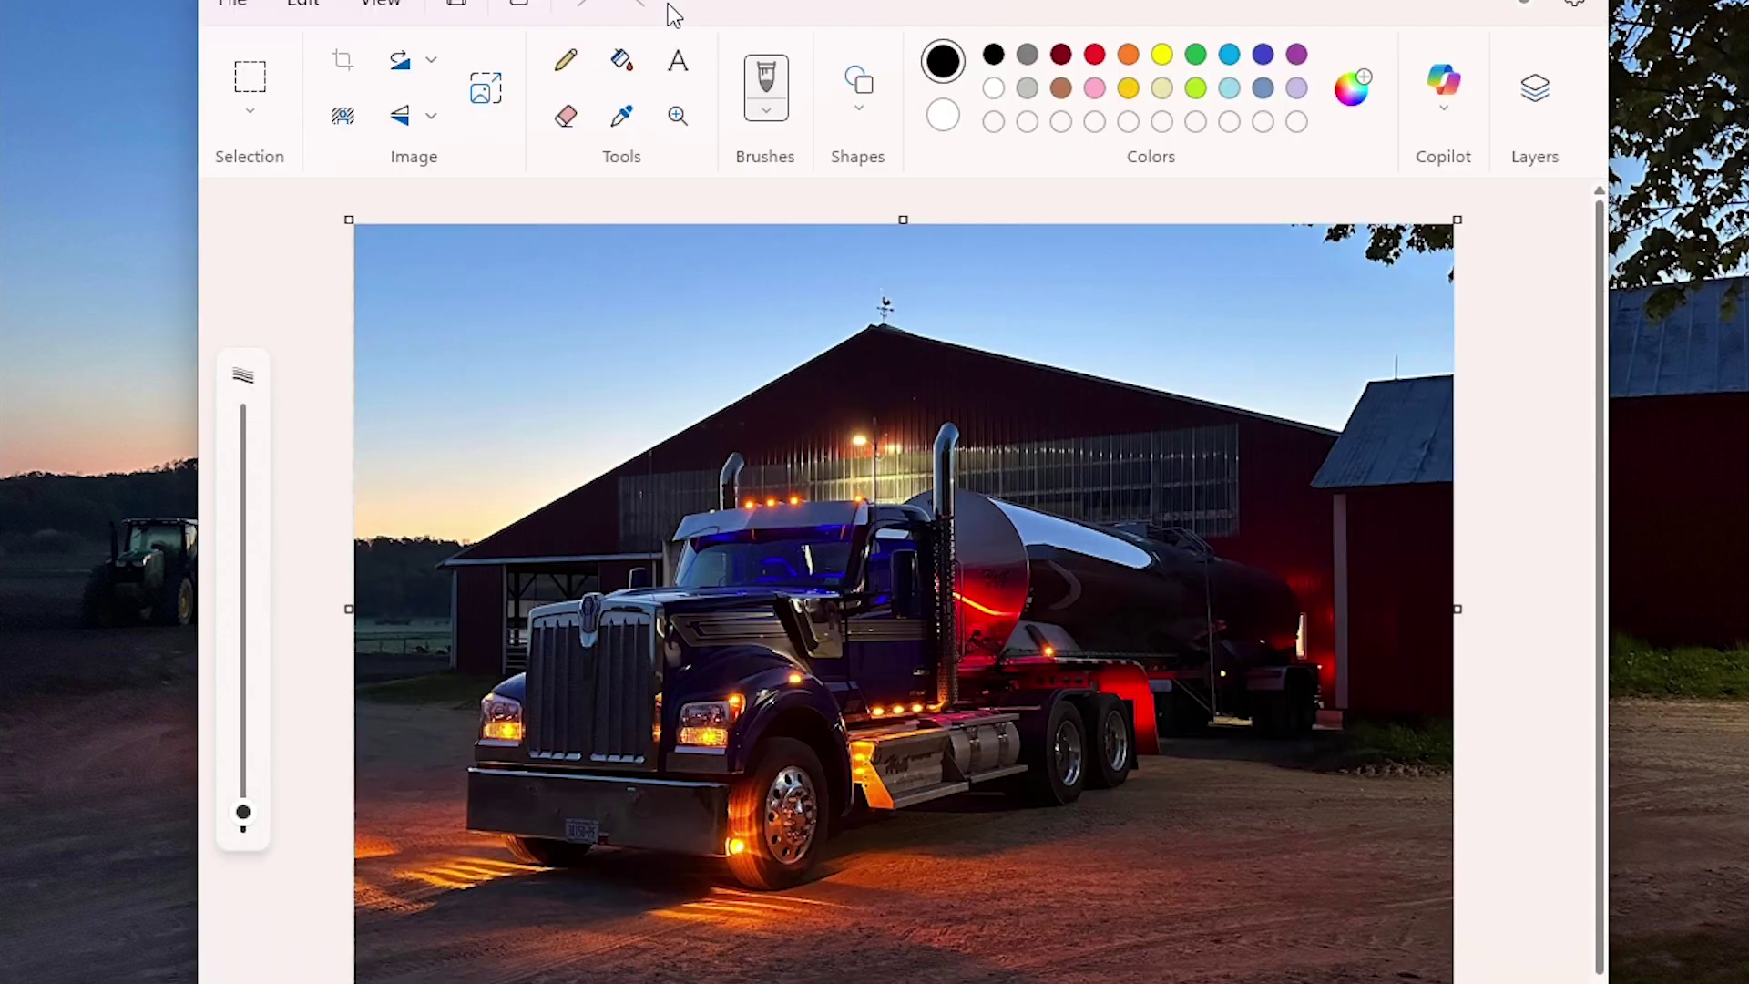
left_click(480, 95)
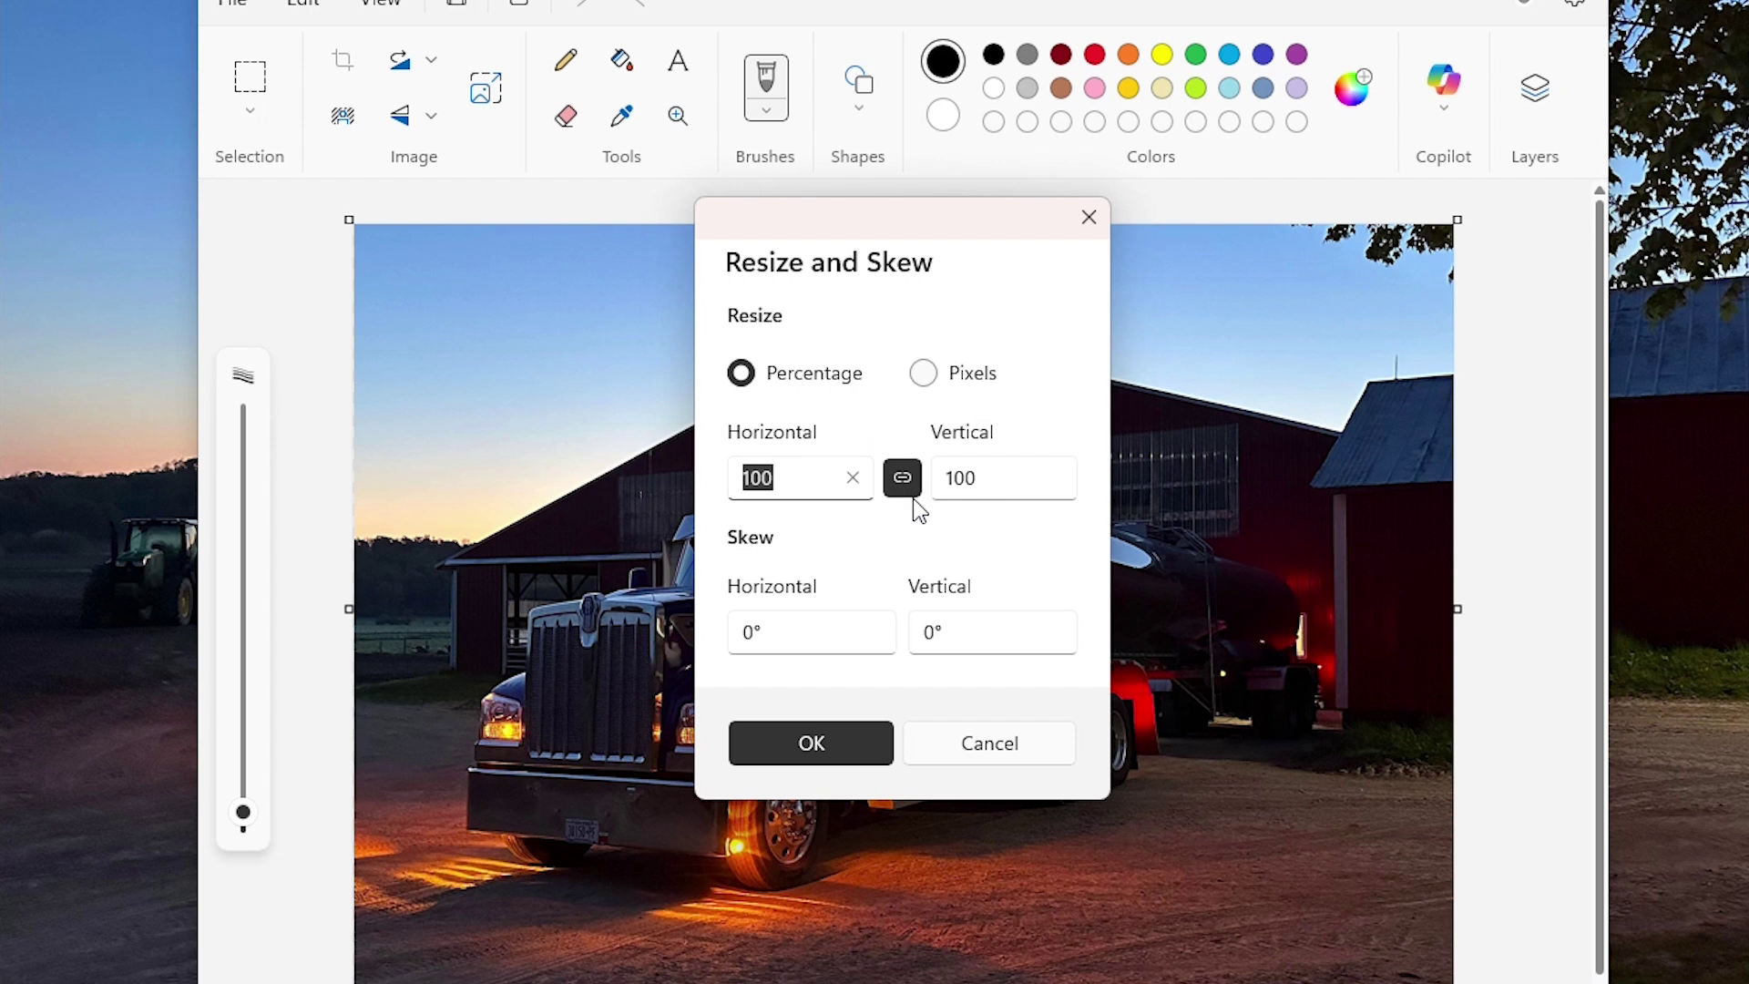
left_click(906, 487)
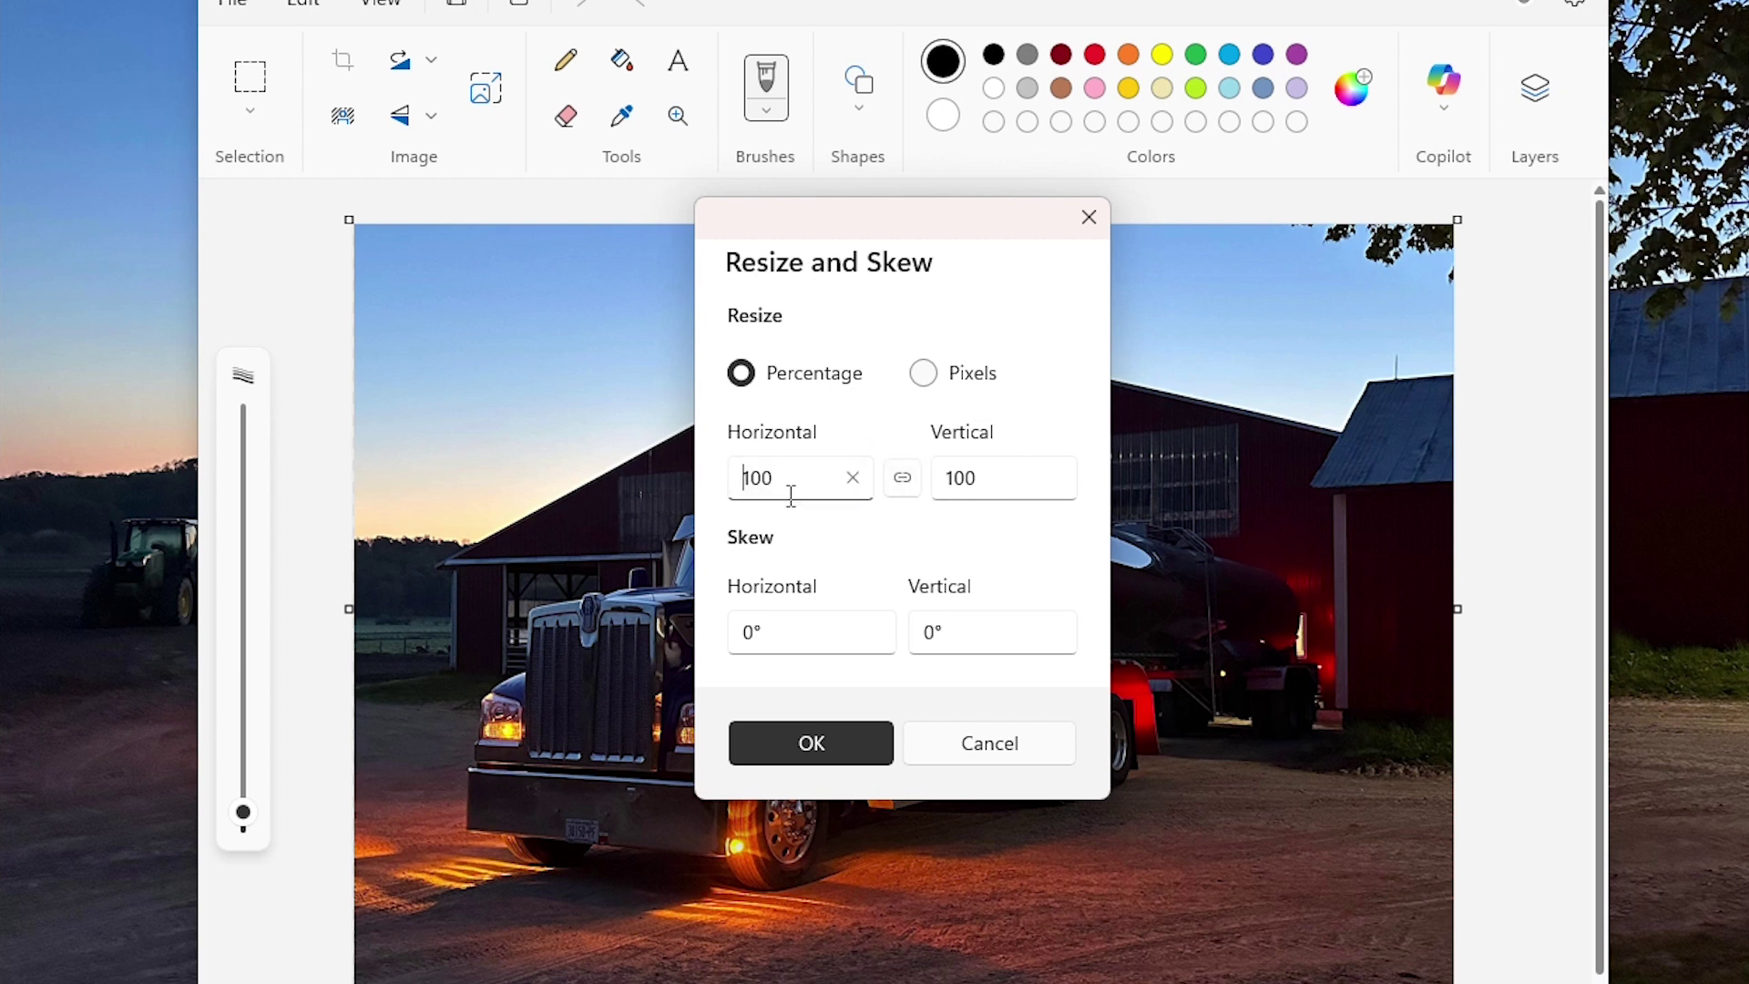
left_click_drag(791, 495, 728, 487)
type("1920")
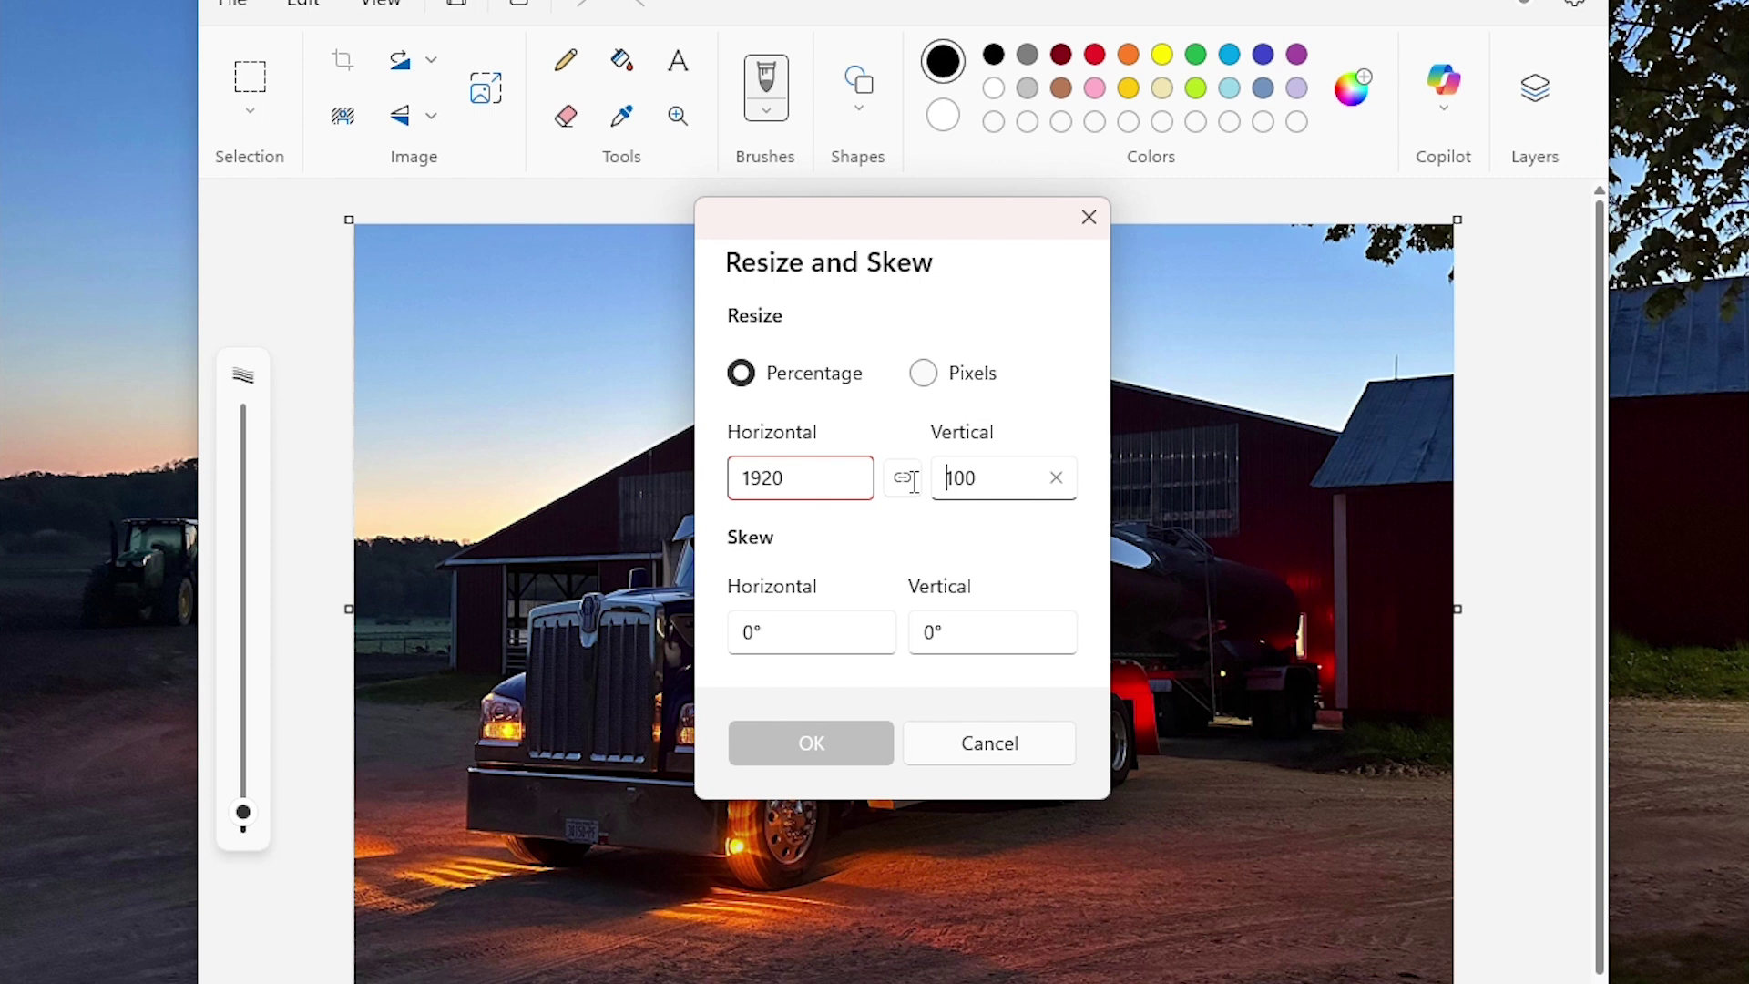